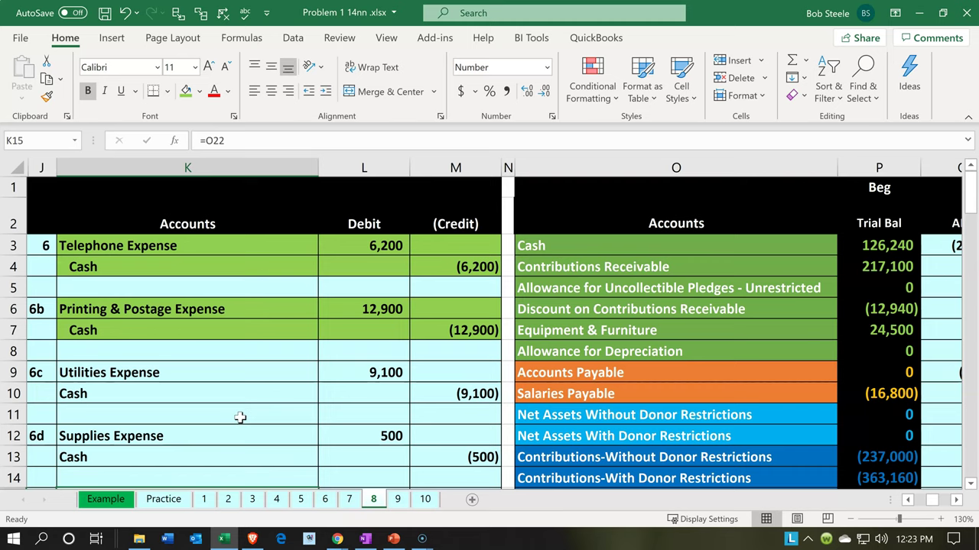
Fill the Utilities Expense and Cash entry 6c (K9:M10) with green.
scroll(240, 418, down, 1)
drag(215, 301, 428, 310)
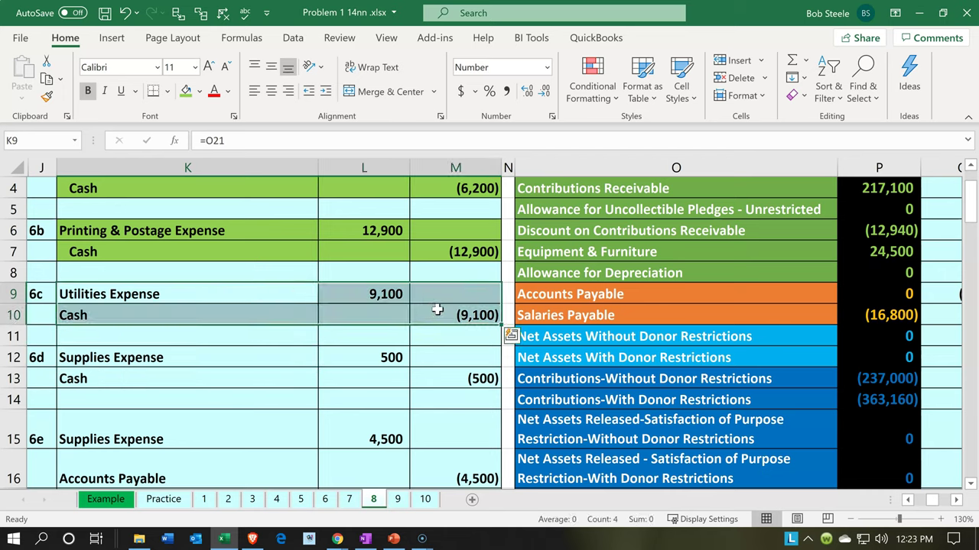
right_click(263, 316)
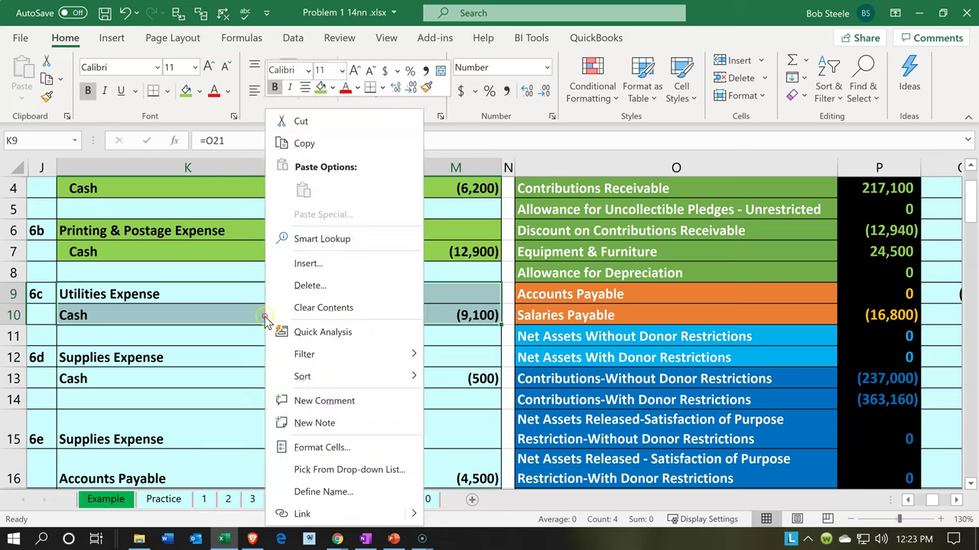
click(321, 87)
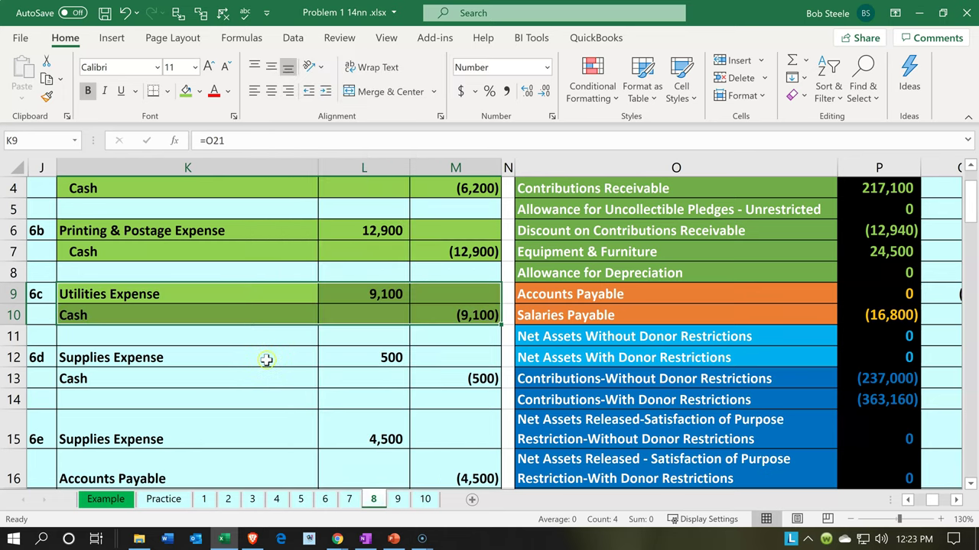
click(266, 319)
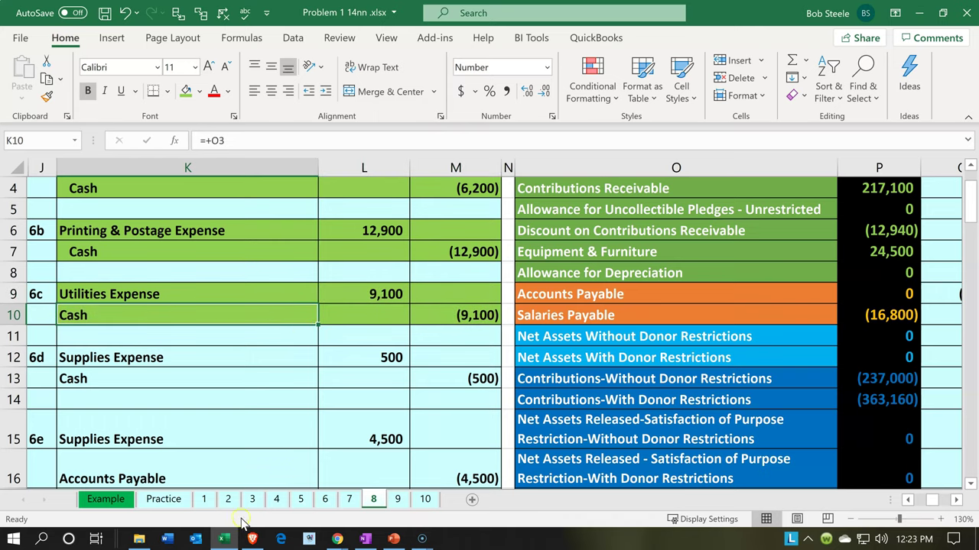
Switch to Aplos and open the fund accounting registers to reach the checking register.
click(224, 537)
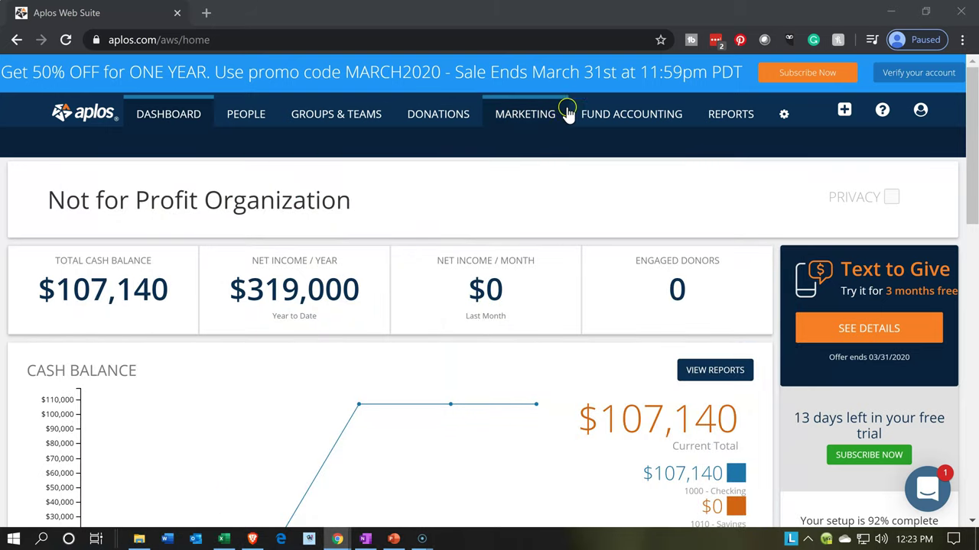
mouse_move(598, 113)
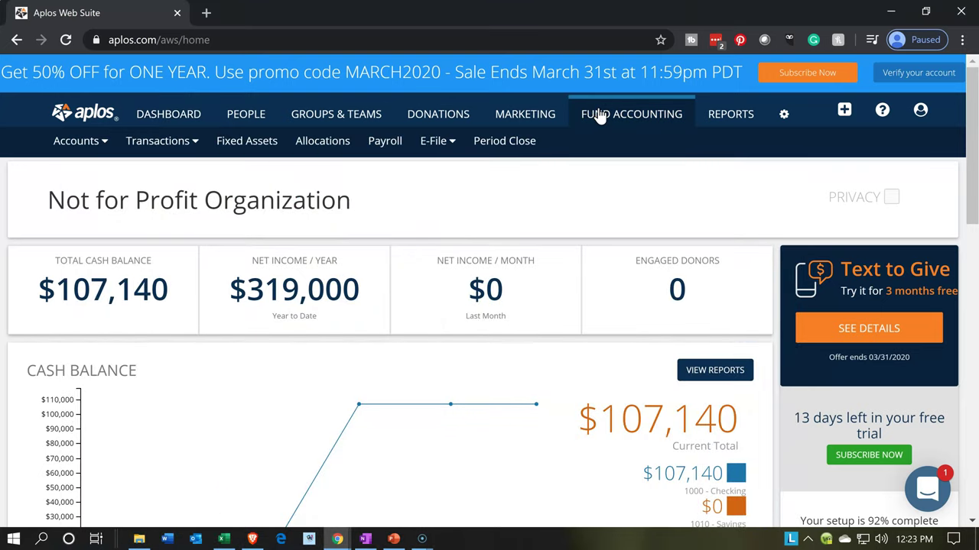
click(194, 141)
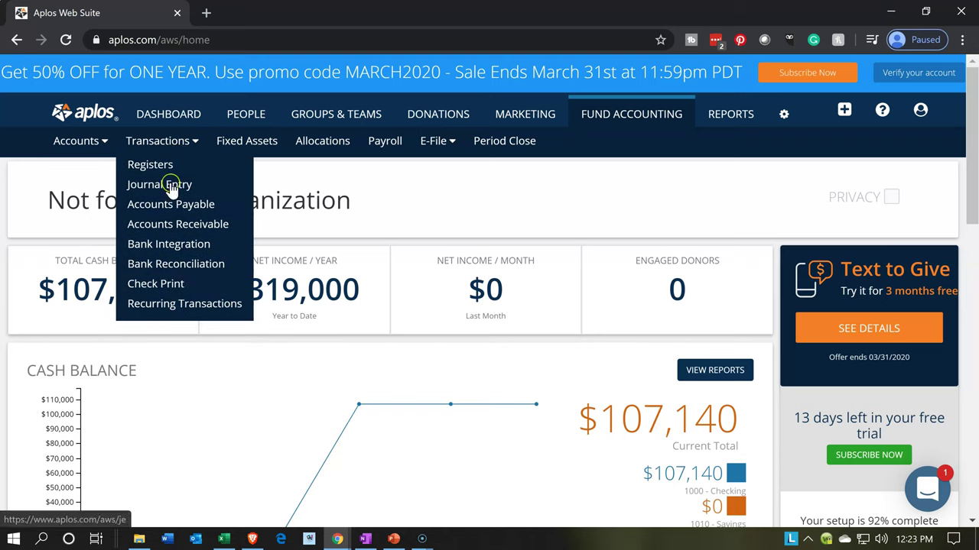
click(164, 174)
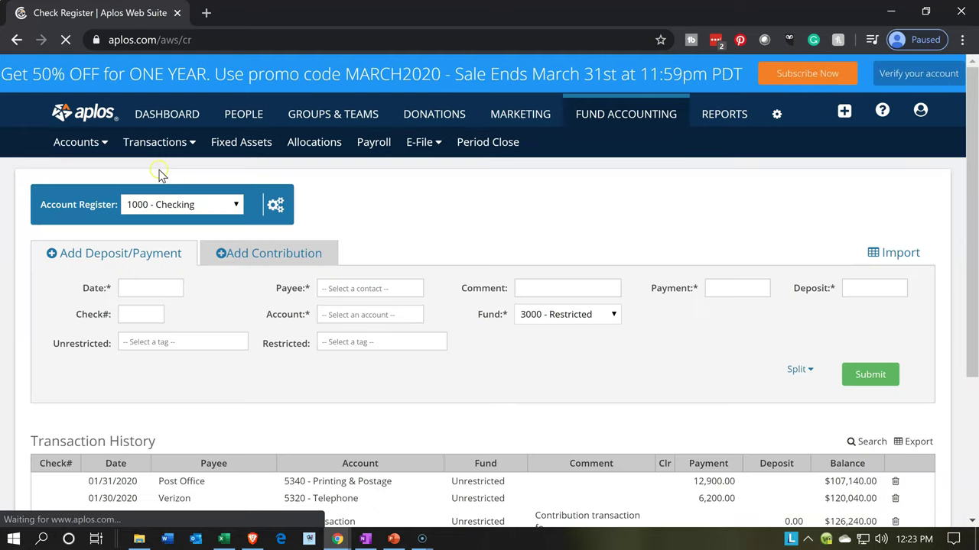
Date the new checking transaction 01/31/2020 and add Edison as a new contact for its payee.
click(150, 292)
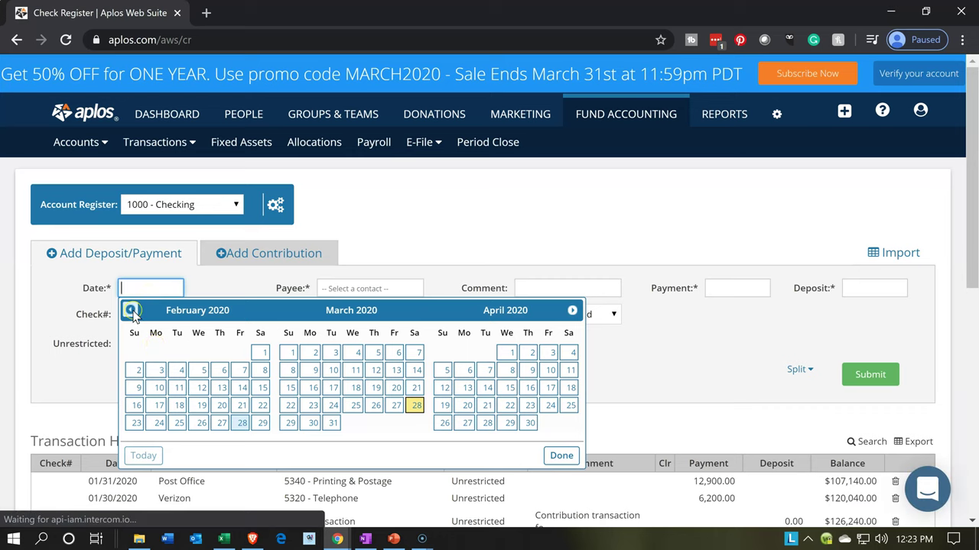
click(131, 311)
click(241, 423)
click(291, 380)
click(347, 285)
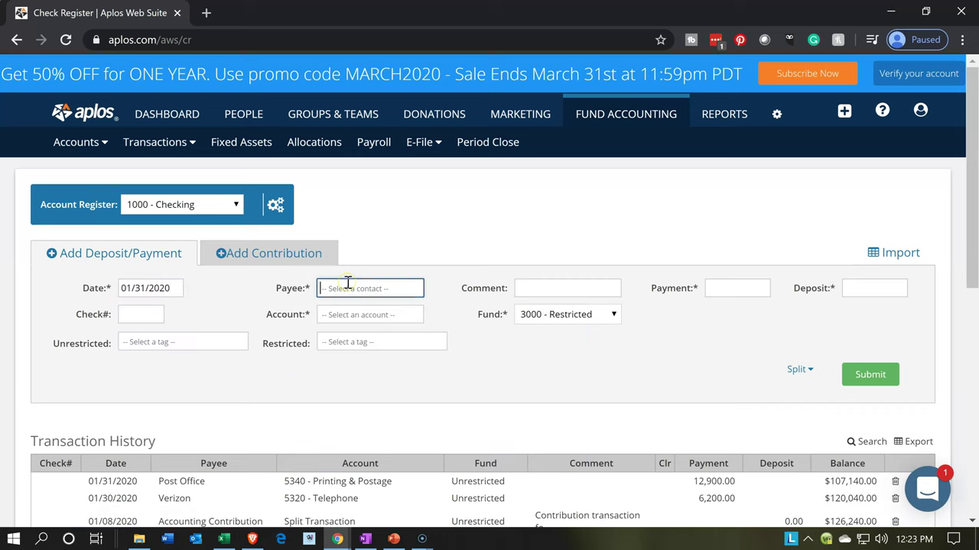
text(Edison)
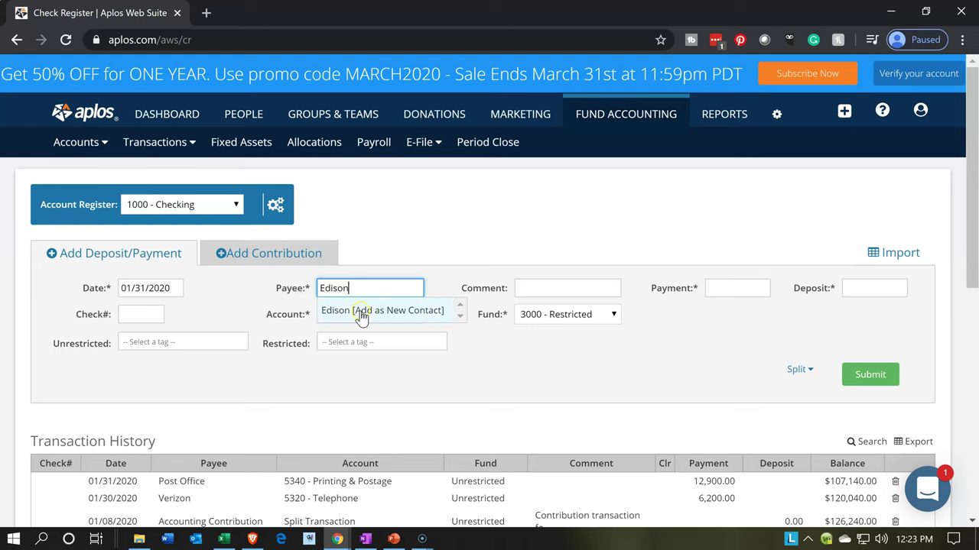
click(361, 310)
key(Tab)
key(Tab)
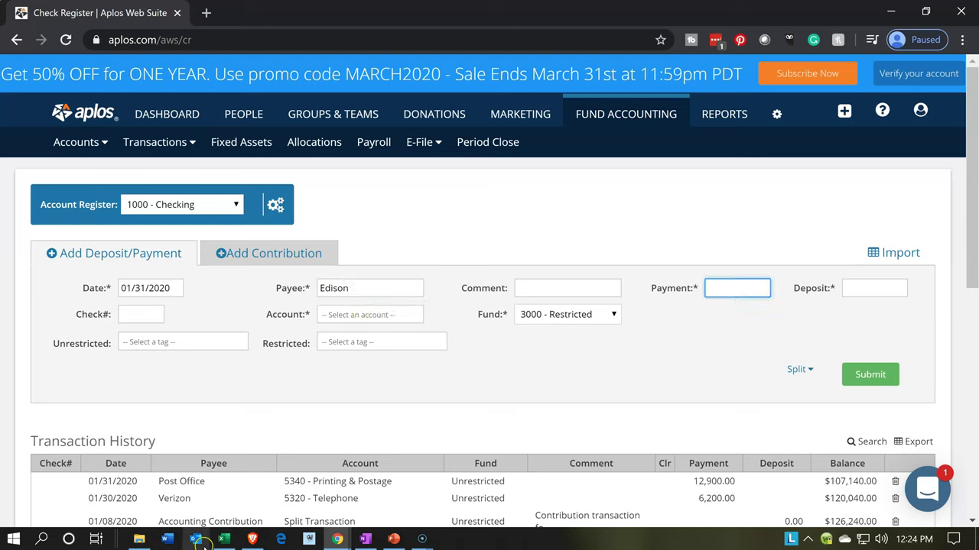
Check the utilities entry in the Excel worksheet, return to Aplos and set the payment amount to 9100.
click(224, 540)
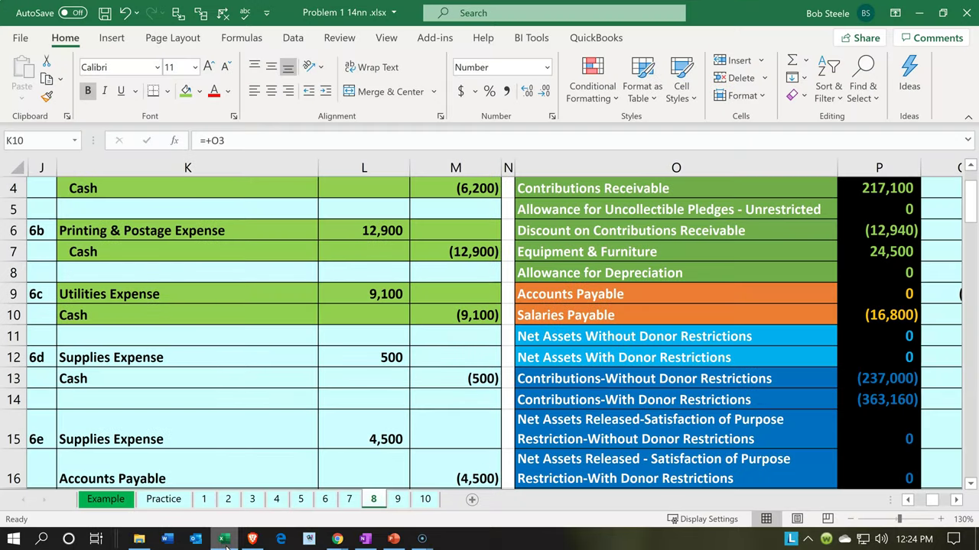
click(224, 540)
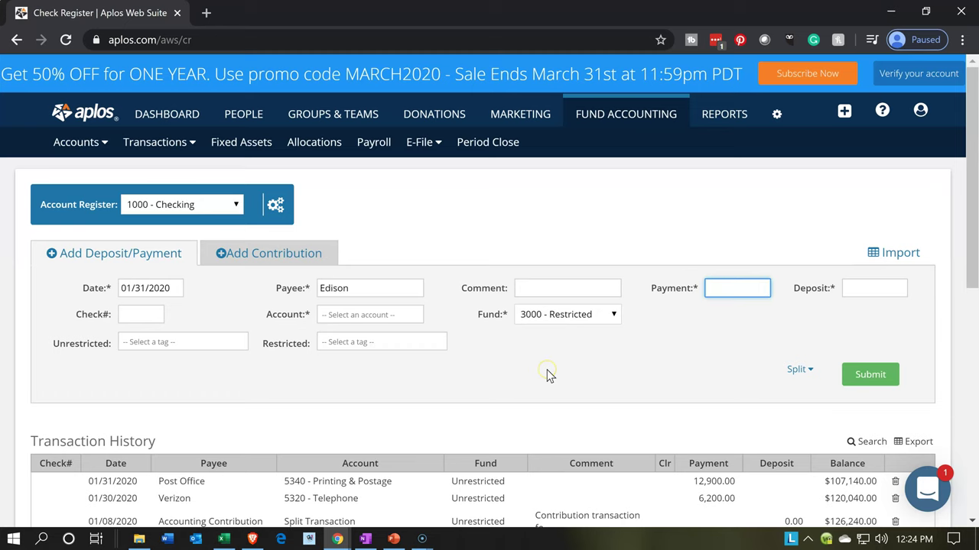
text(9100)
key(Tab)
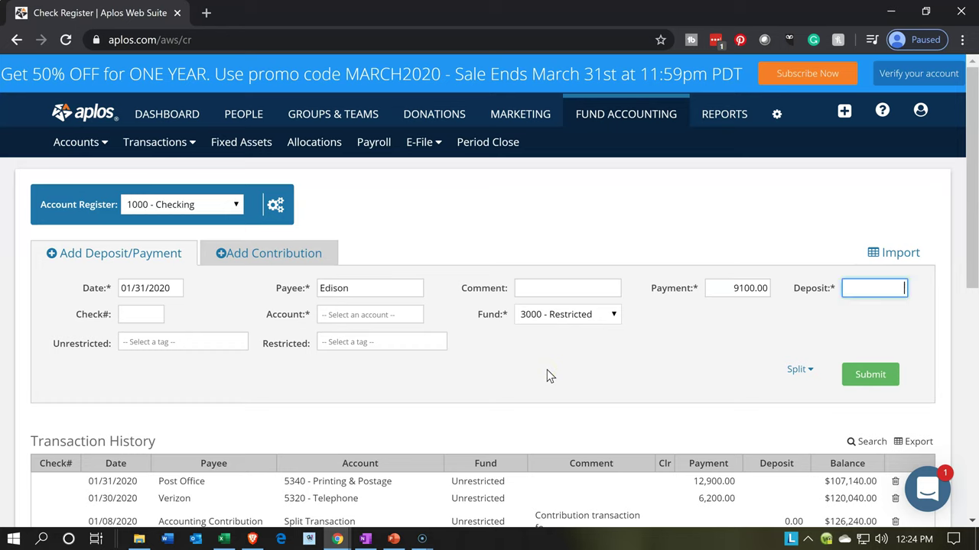
Look through the payment's account choices for a utilities expense account.
key(Tab)
key(Tab)
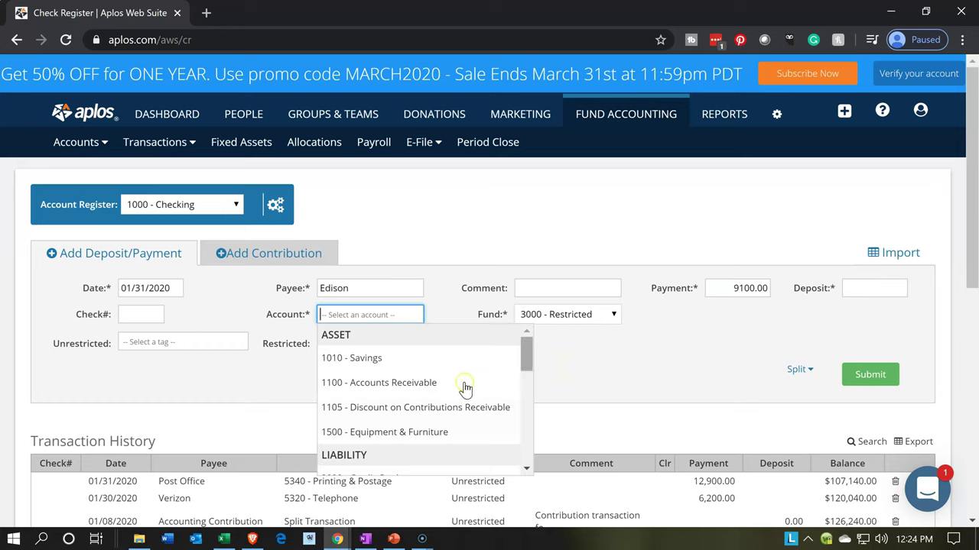
scroll(465, 390, down, 5)
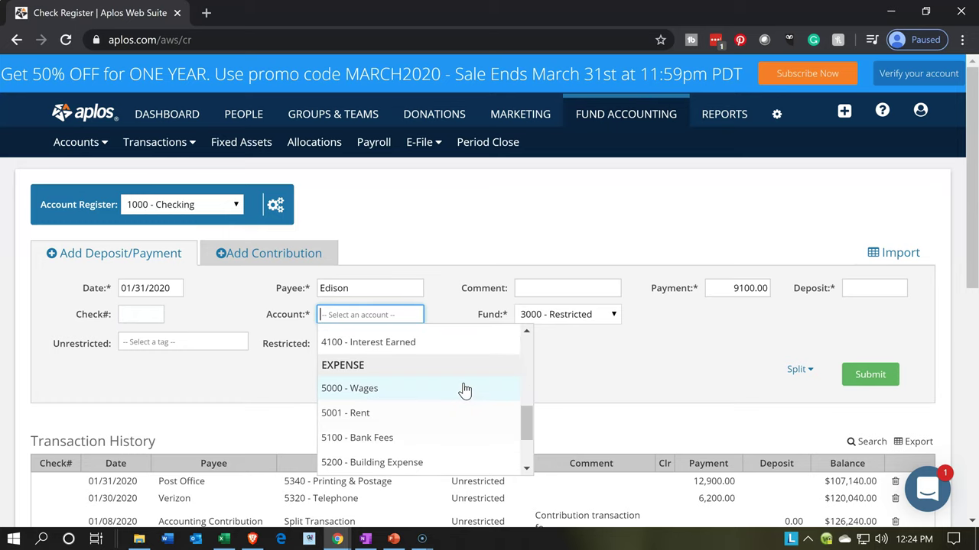
scroll(465, 390, down, 3)
scroll(464, 389, down, 1)
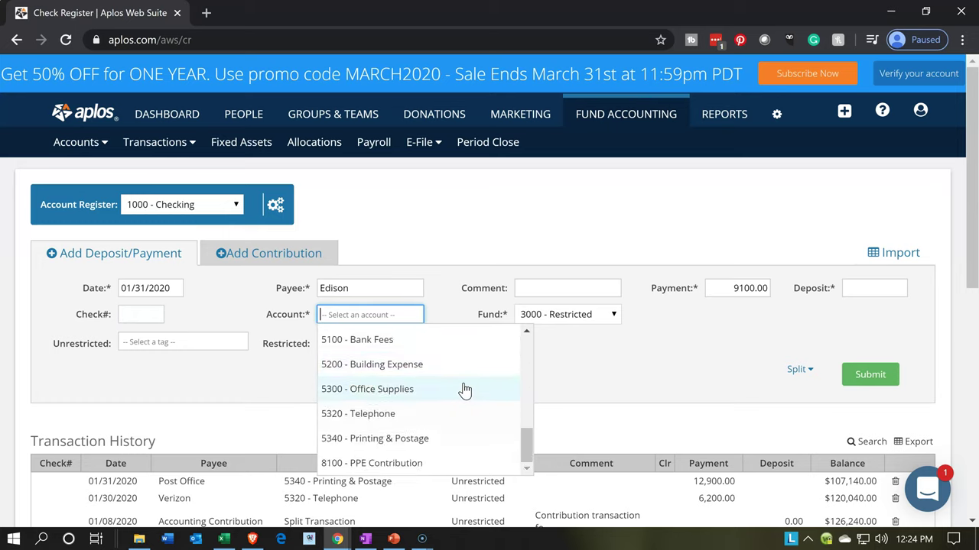
scroll(465, 390, up, 2)
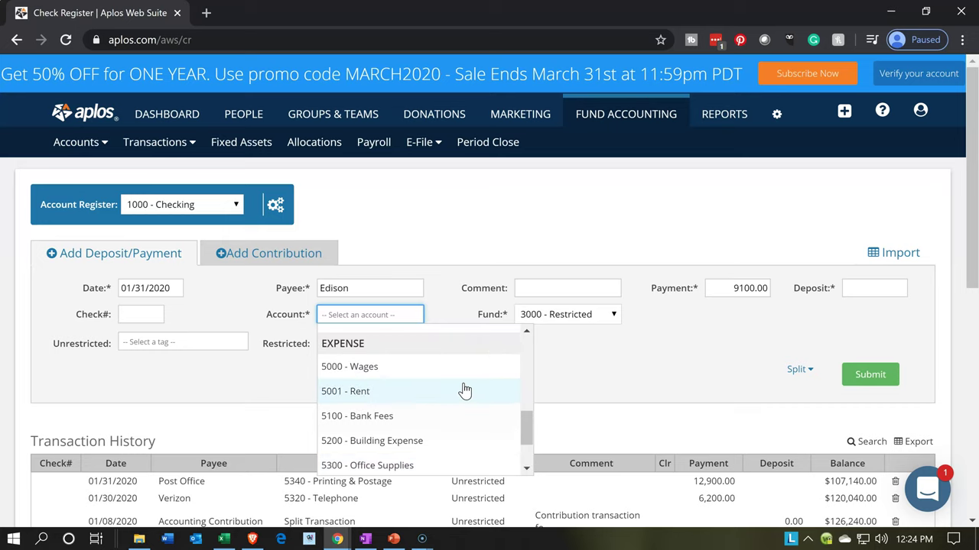
click(256, 434)
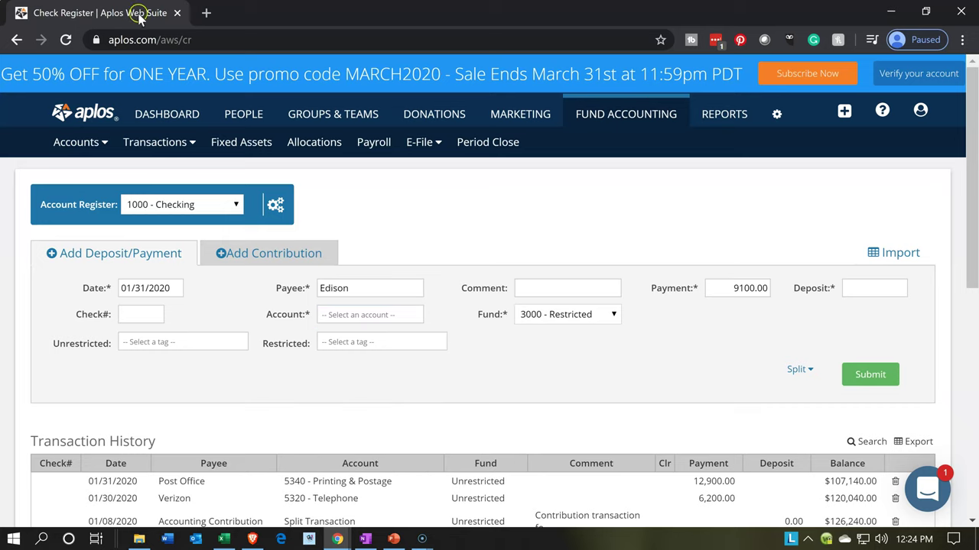
Duplicate the check register browser tab and open the Chart of Accounts in the copy.
right_click(140, 18)
click(161, 72)
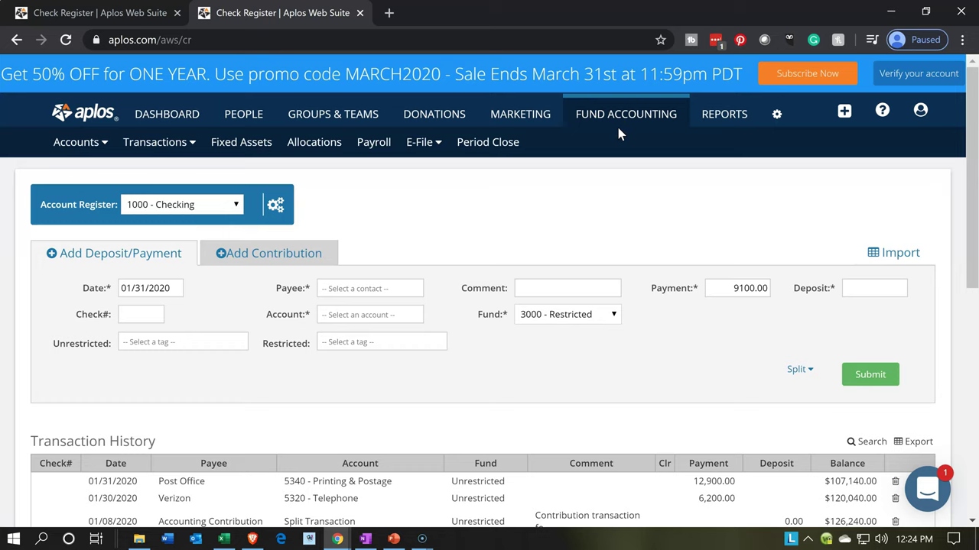
click(179, 142)
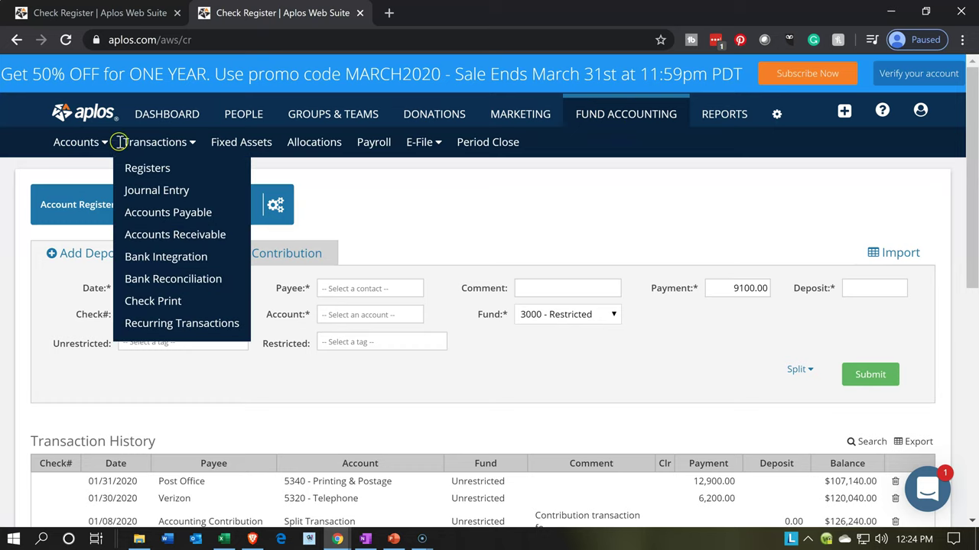
click(86, 142)
click(86, 170)
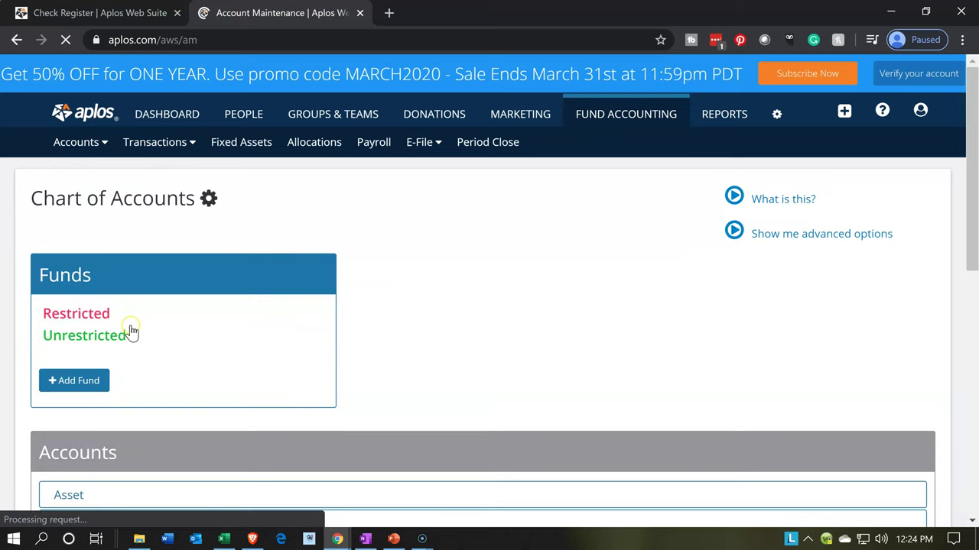
Add account 5360 named Utilities with the Unrestricted fund to the Other Expenses group and save it.
scroll(130, 330, down, 10)
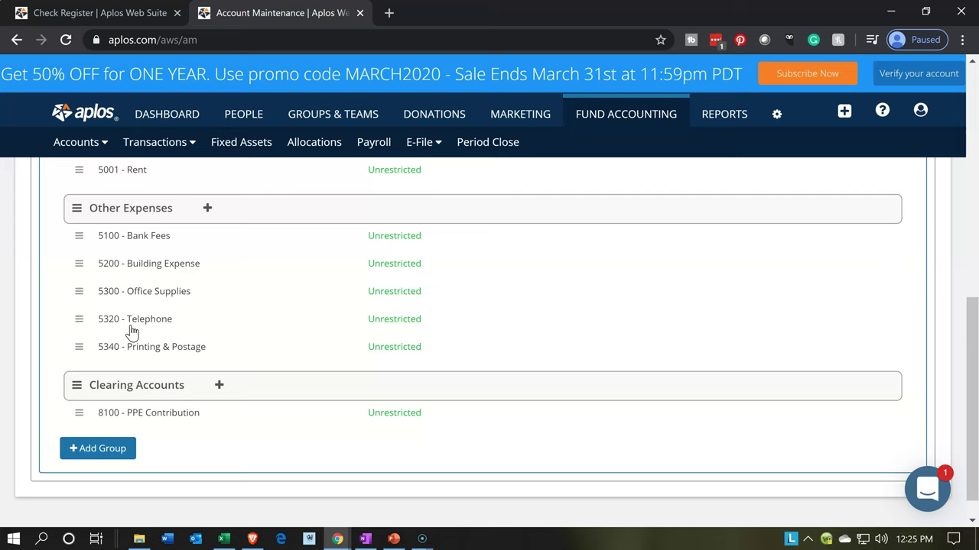
click(208, 211)
click(208, 211)
click(163, 248)
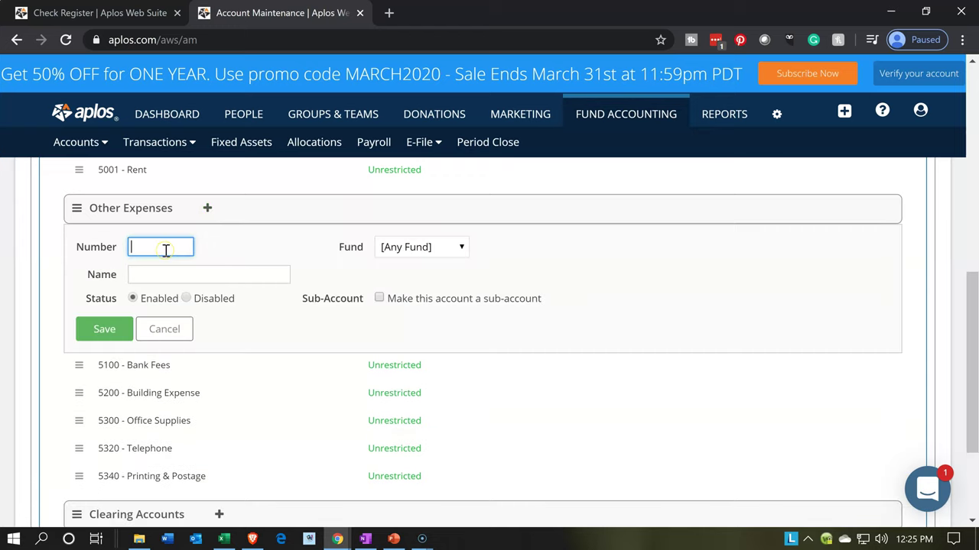
text(5360)
key(Tab)
key(Down)
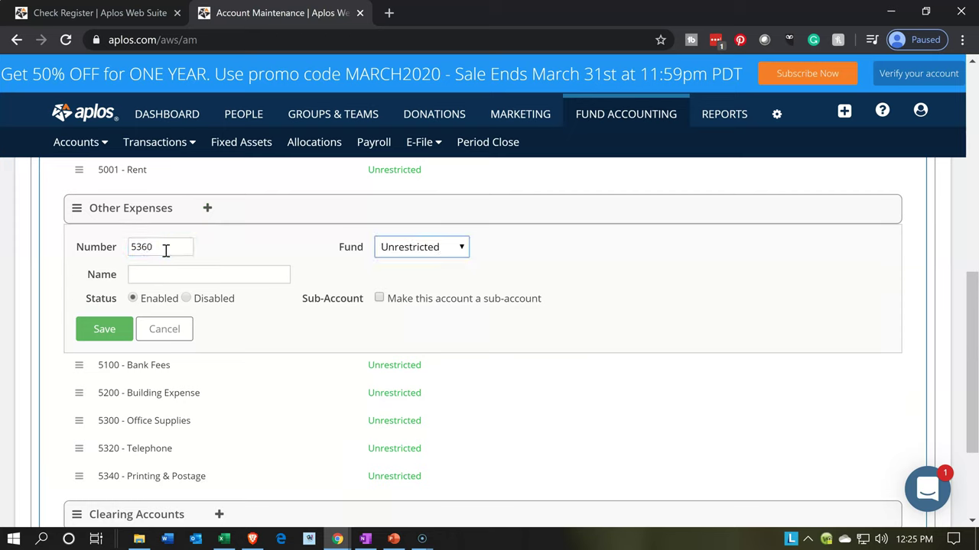
key(Tab)
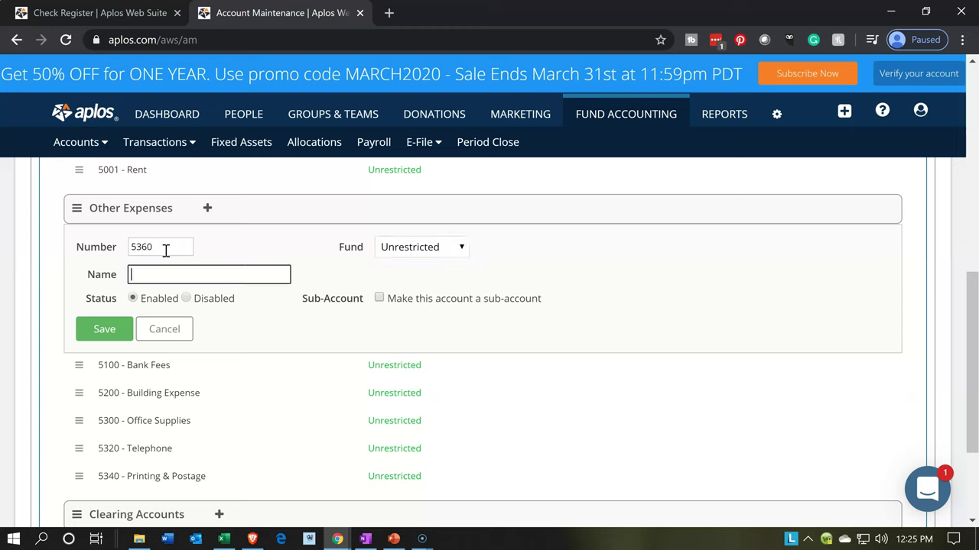
text(Utilities)
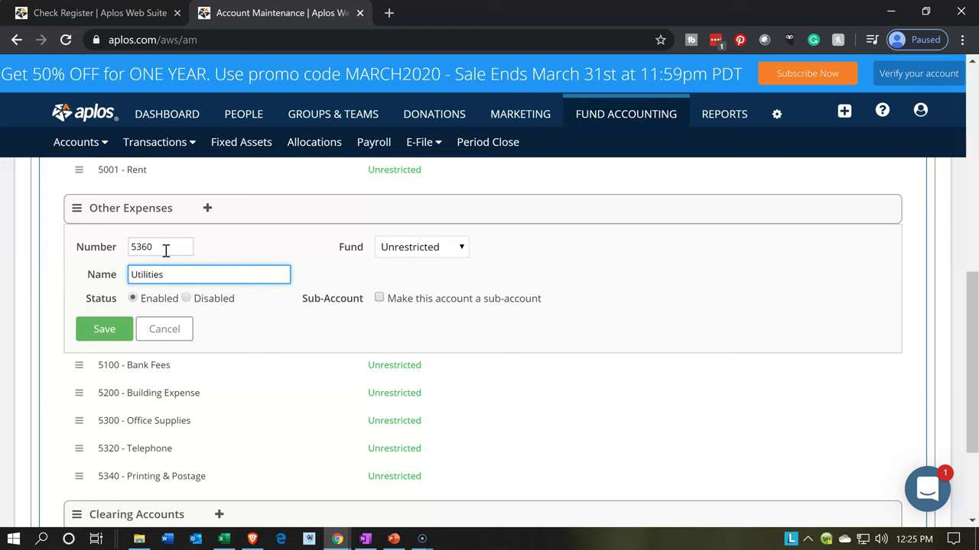
click(121, 328)
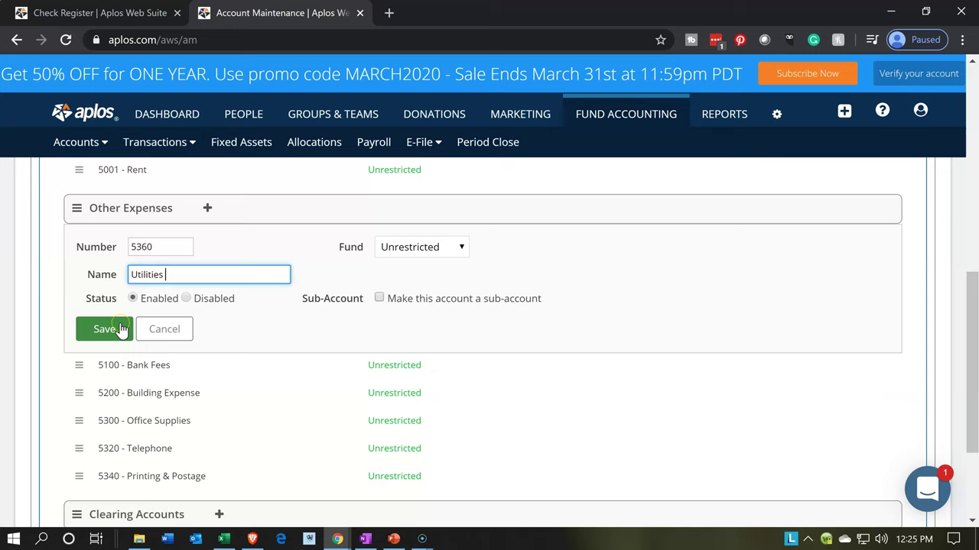
click(120, 329)
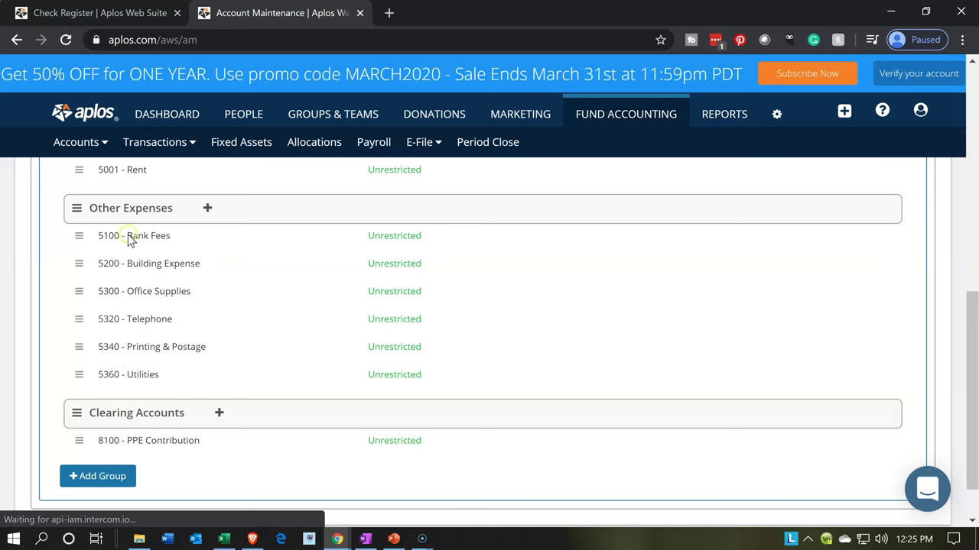
Return to the check register, assign account 5360 - Utilities to the Edison payment and submit it.
click(134, 17)
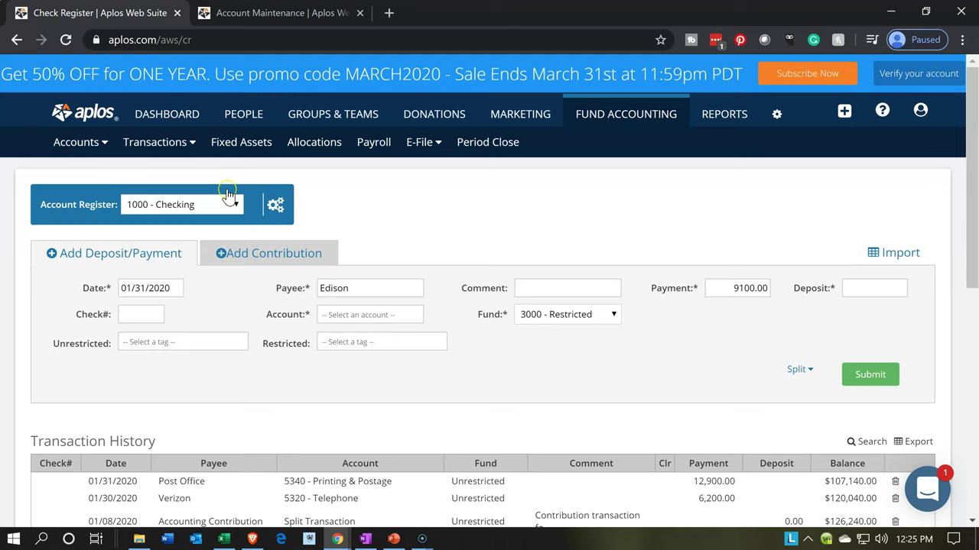
click(355, 309)
text(5360)
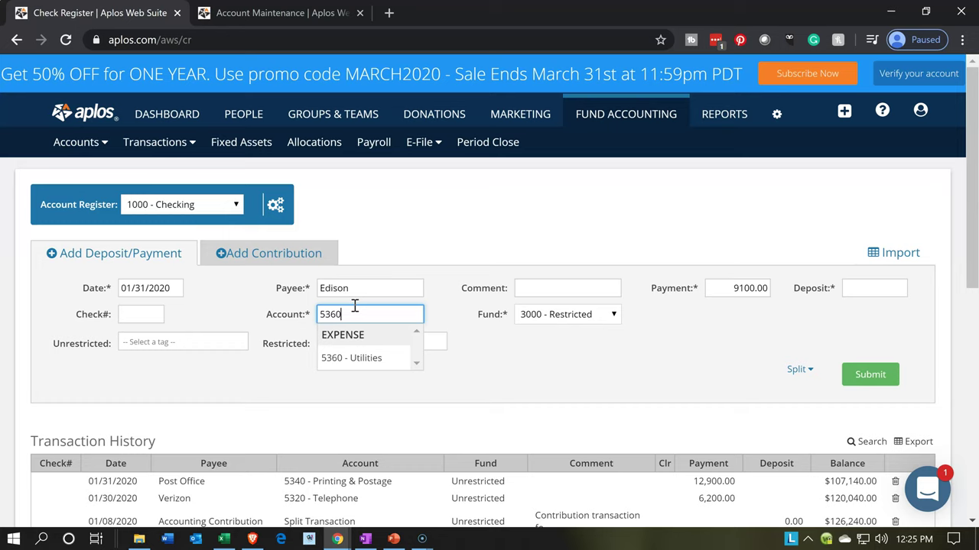
key(Tab)
key(Tab)
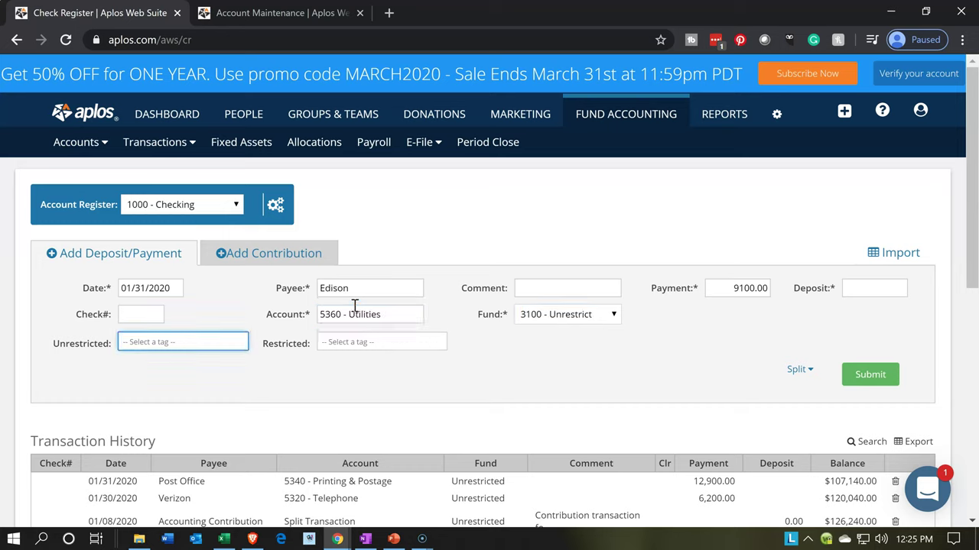
click(854, 380)
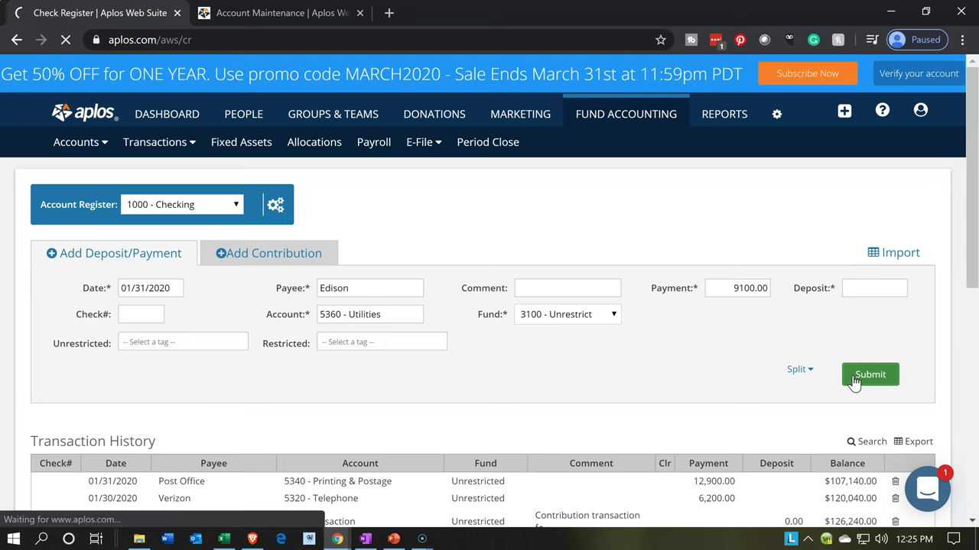
scroll(685, 371, down, 1)
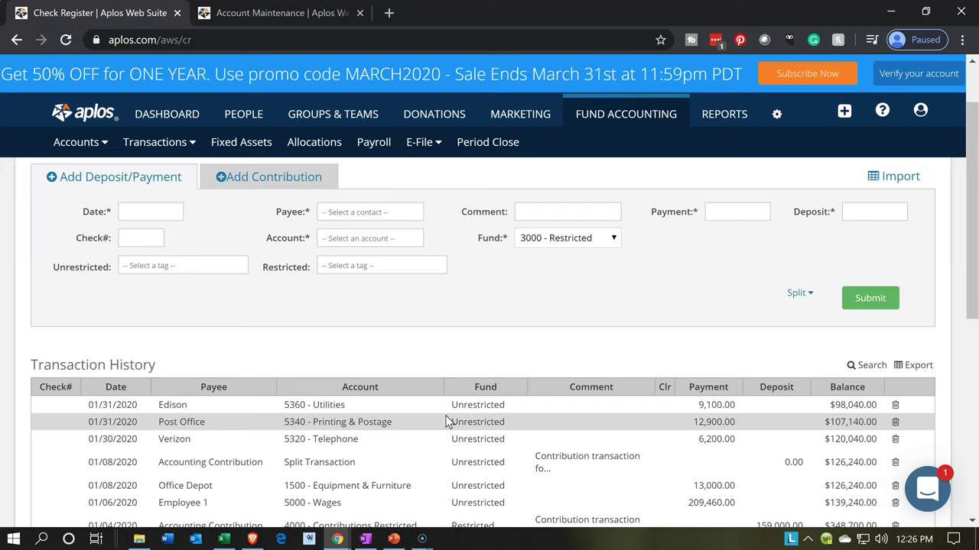
Switch to the Excel worksheet and fill journal entry 6d, the Supplies Expense and Cash rows, with green.
scroll(448, 422, up, 1)
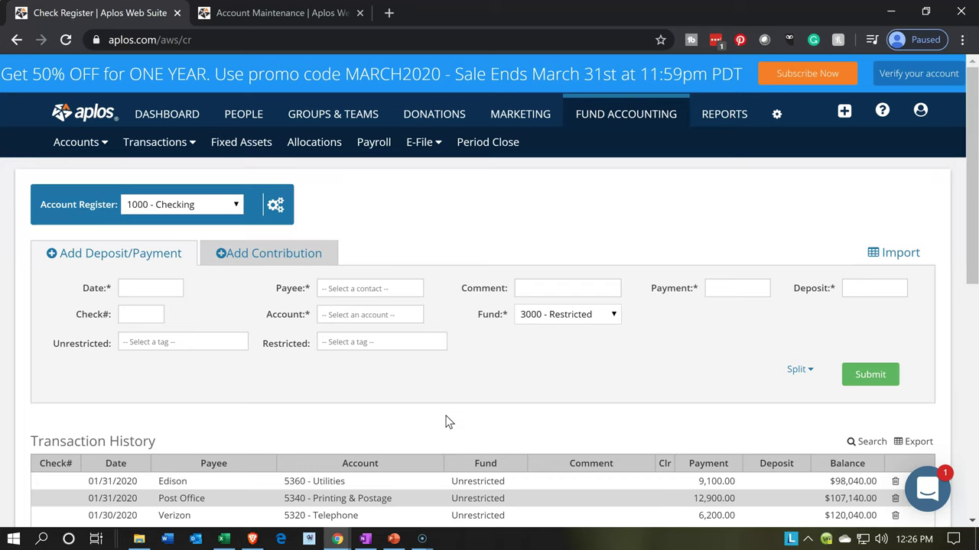
click(222, 538)
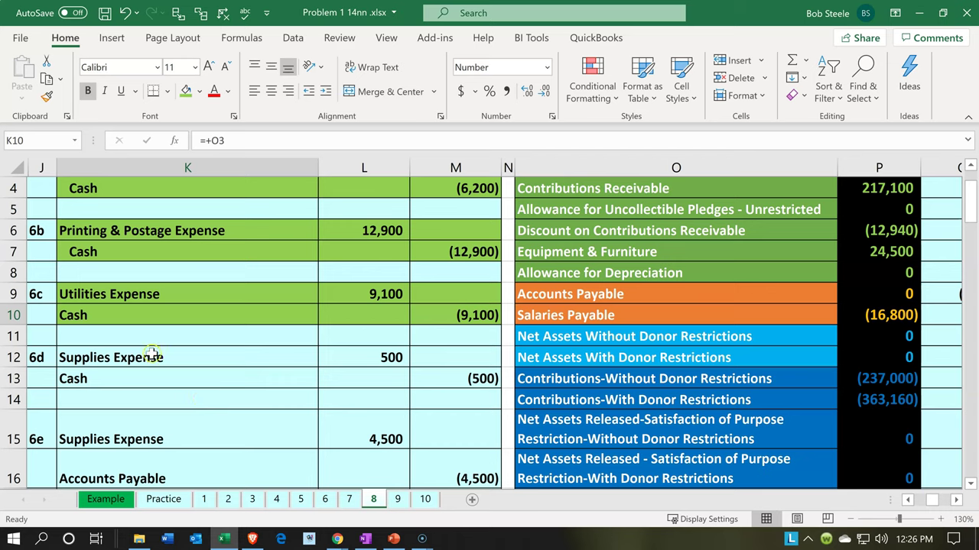
drag(153, 356, 419, 372)
right_click(262, 356)
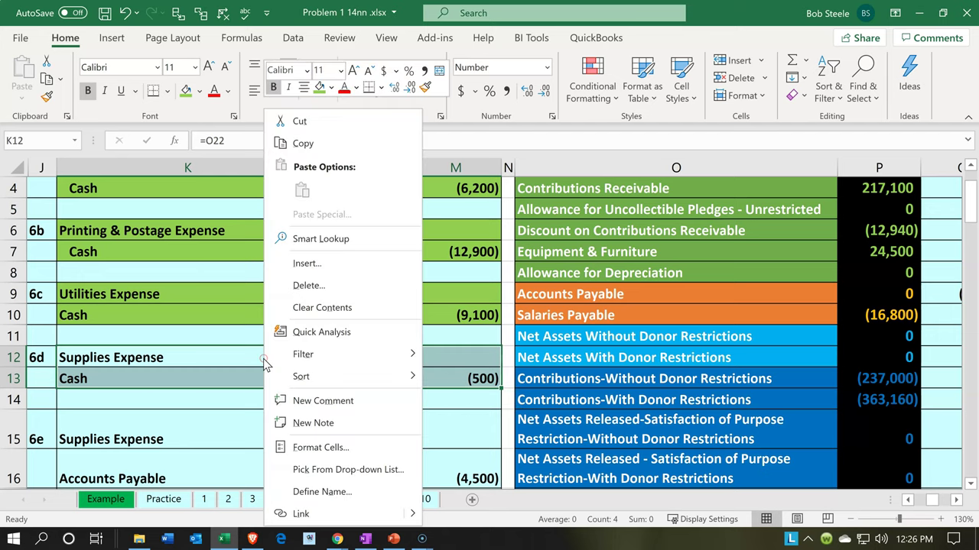
click(321, 87)
click(321, 87)
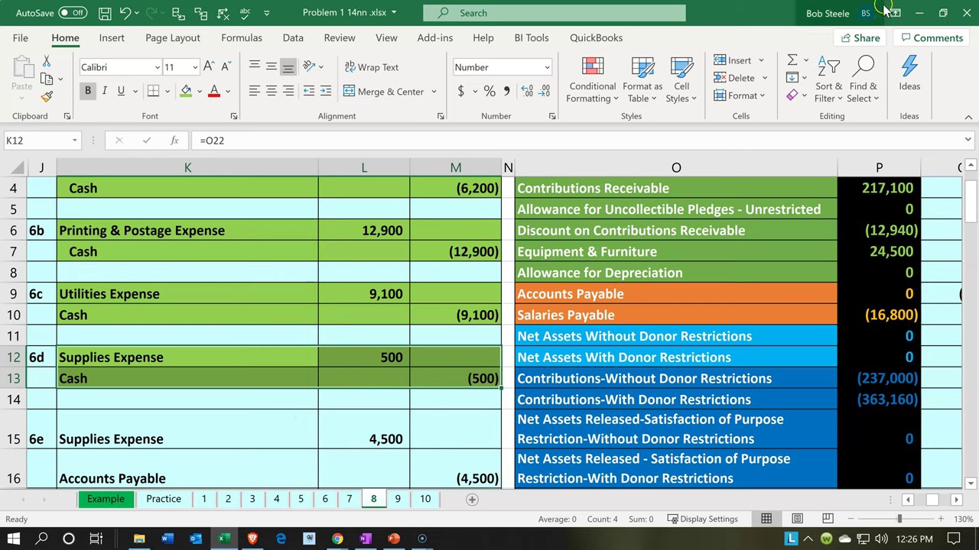
Return to the Aplos check register and date the new payment 01/30/2020.
click(917, 13)
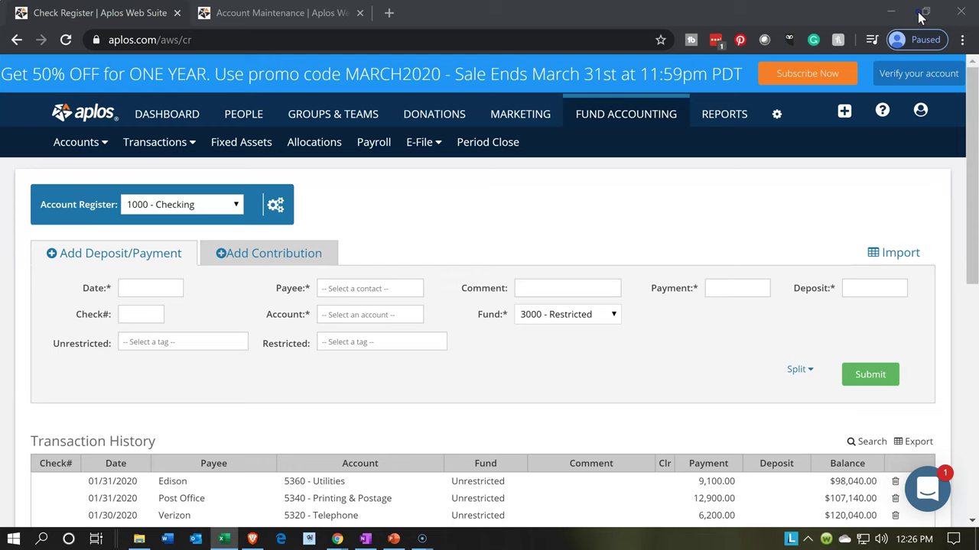
click(169, 283)
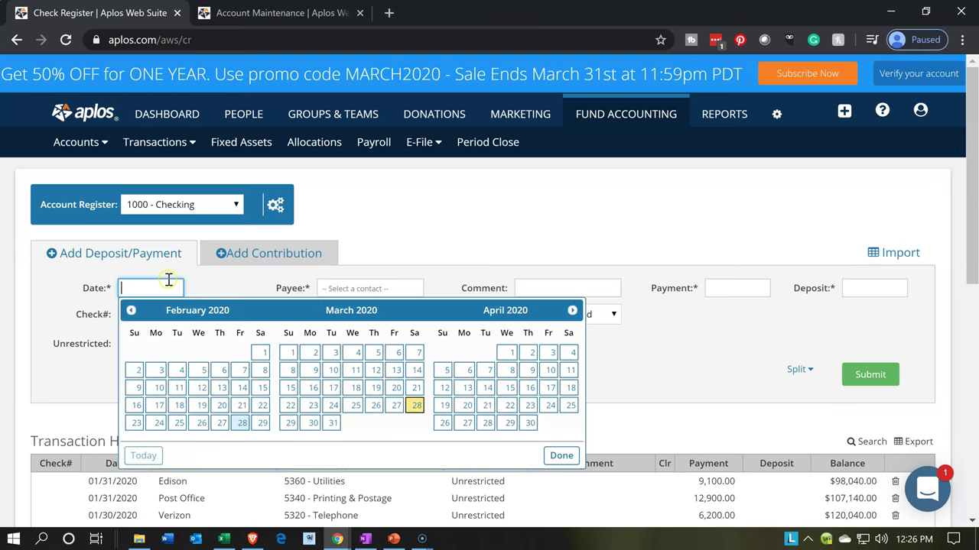
click(132, 310)
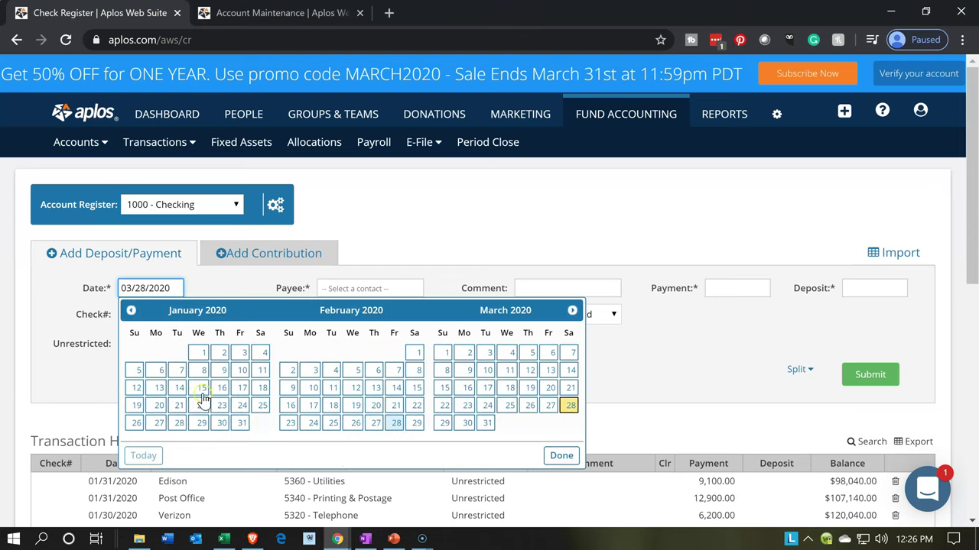
click(224, 424)
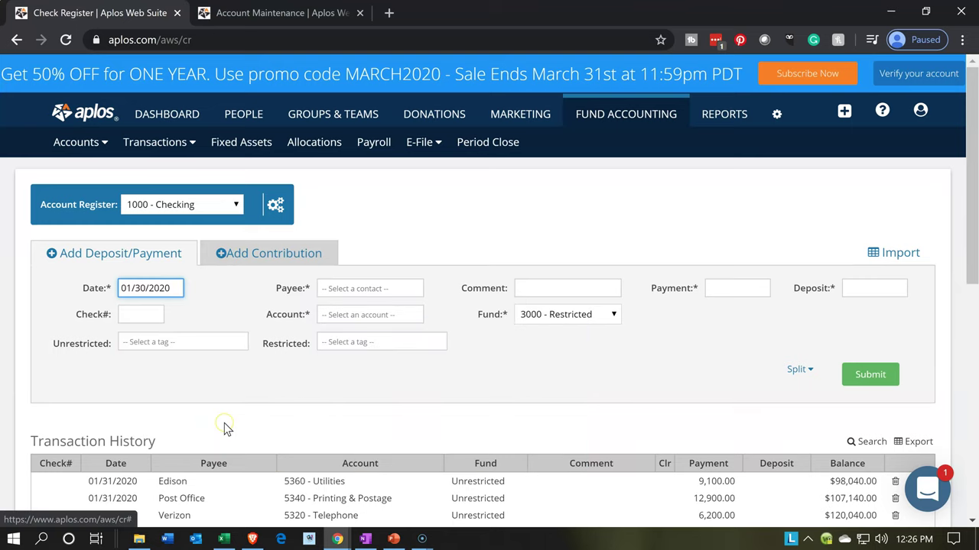
Choose the existing contact Office Depot as payee and set the payment amount to 500.
key(Tab)
text(Offi)
text(Depot)
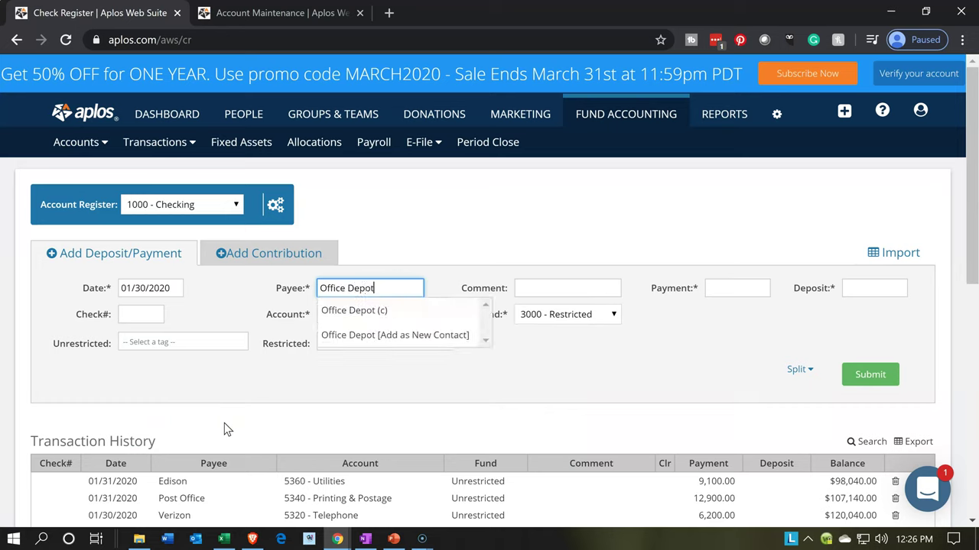
click(354, 317)
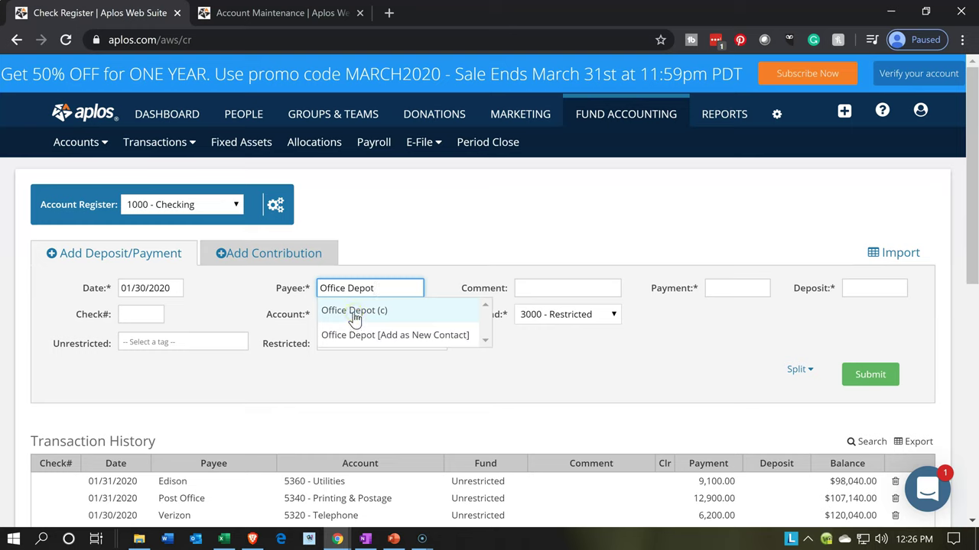
key(Tab)
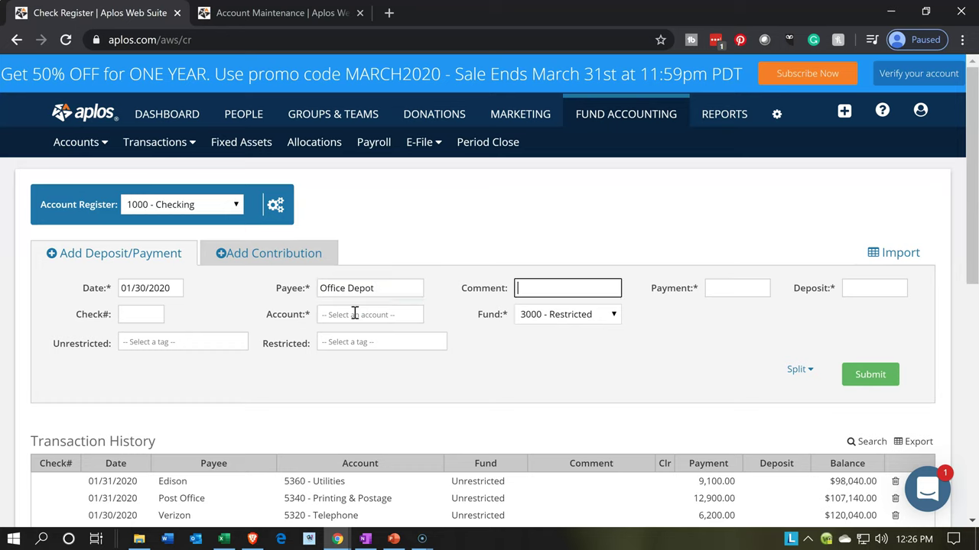
click(741, 286)
text(500)
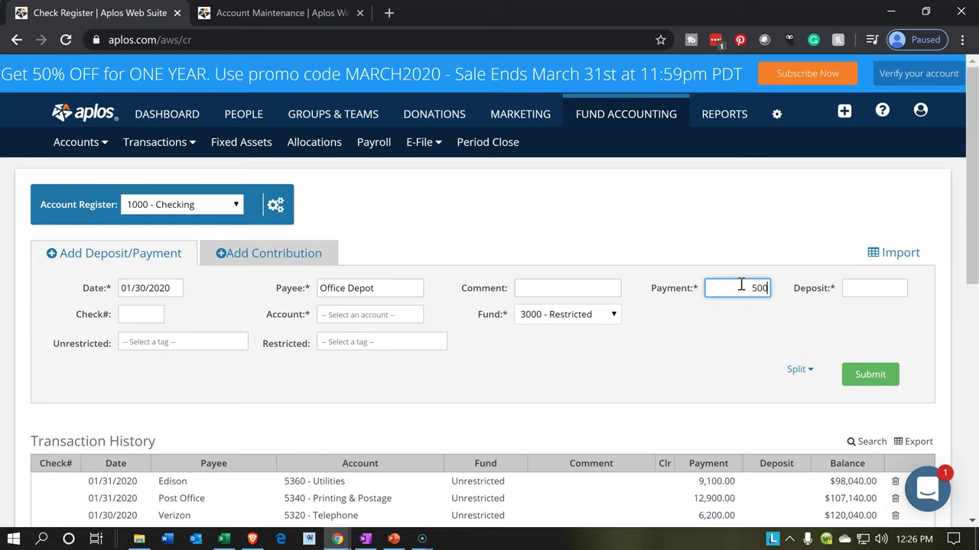
Assign account 5300 - Office Supplies to the Office Depot payment and submit it.
key(Tab)
key(Tab)
key(Tab)
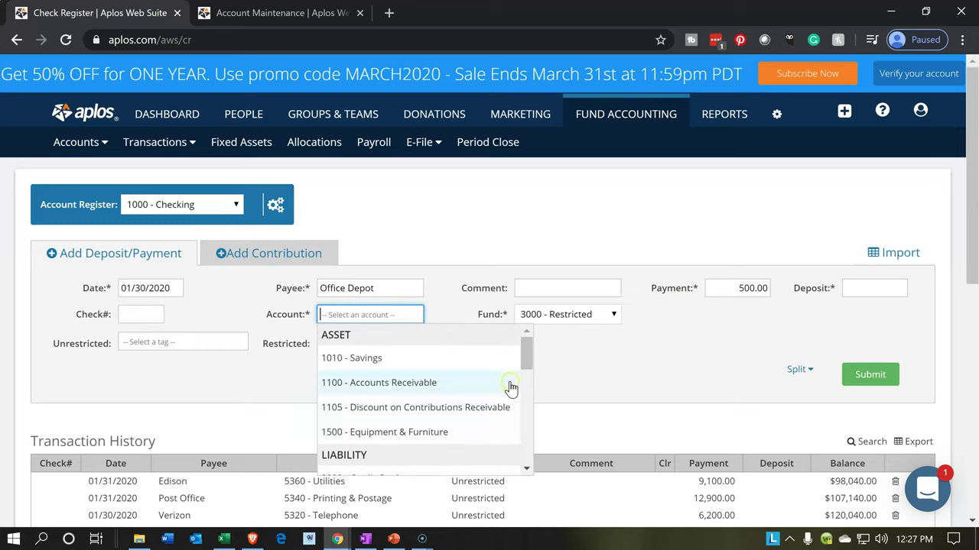
scroll(511, 390, down, 1)
scroll(512, 388, down, 1)
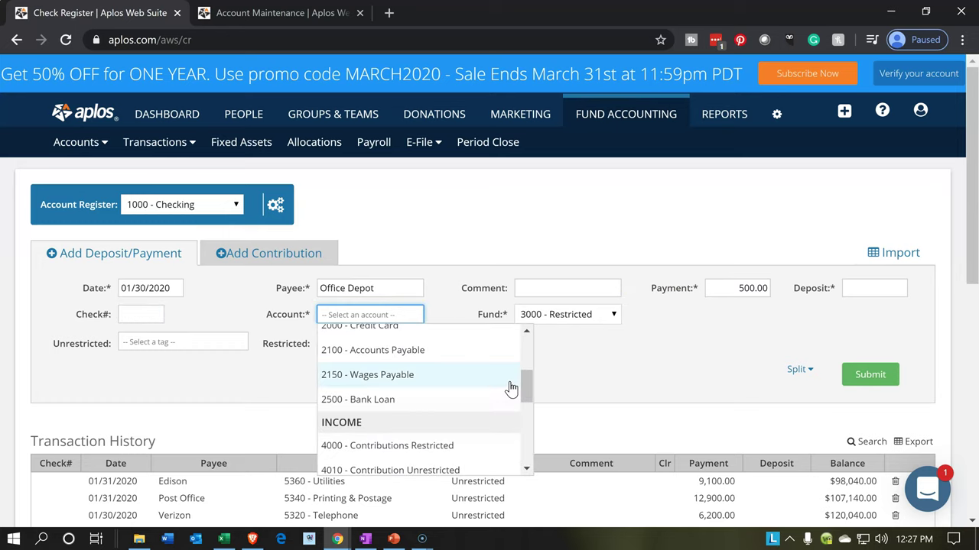
scroll(511, 389, down, 1)
scroll(512, 389, down, 1)
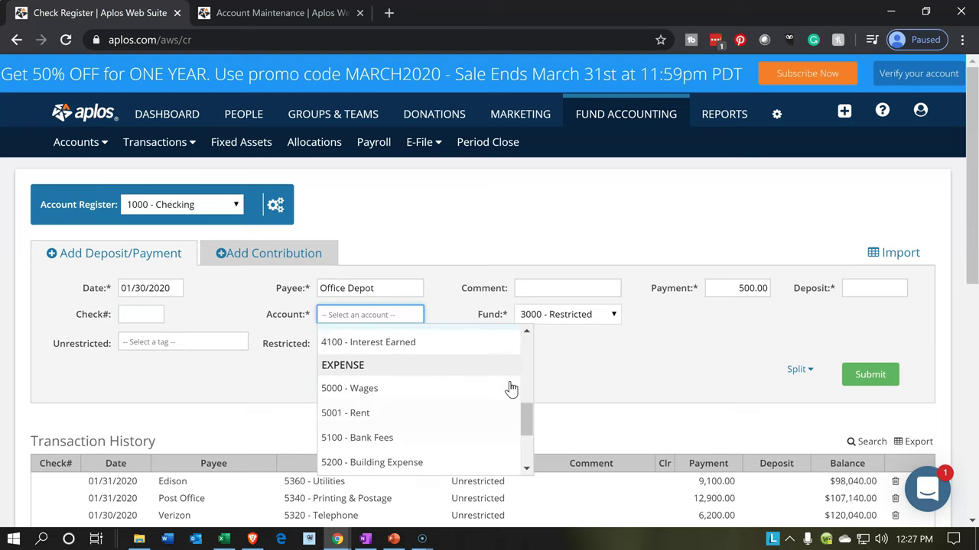
scroll(512, 389, down, 1)
scroll(512, 388, down, 1)
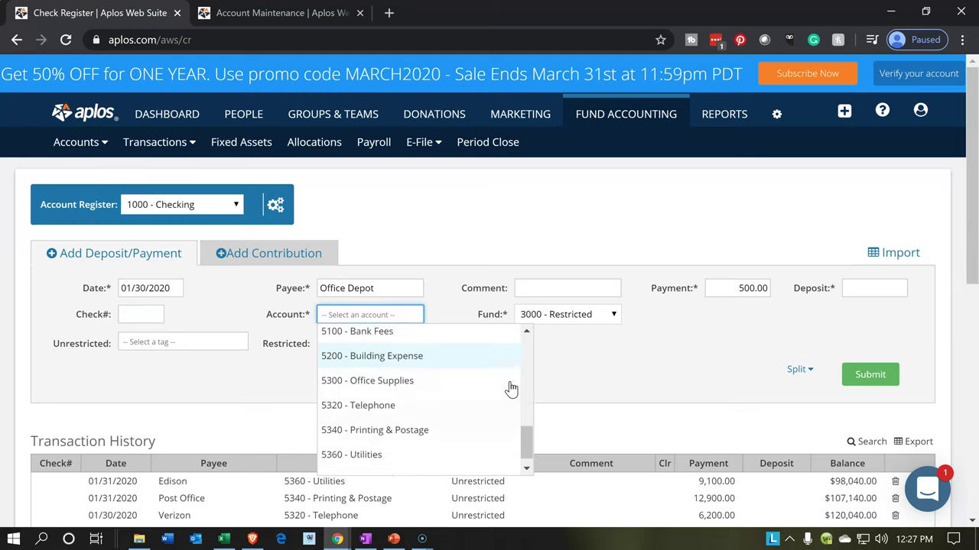
click(481, 419)
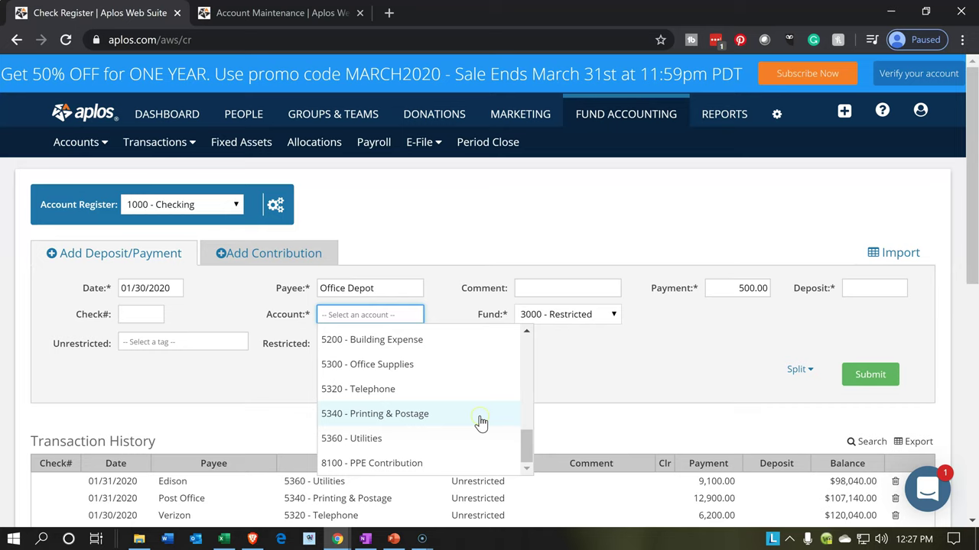
scroll(481, 423, down, 1)
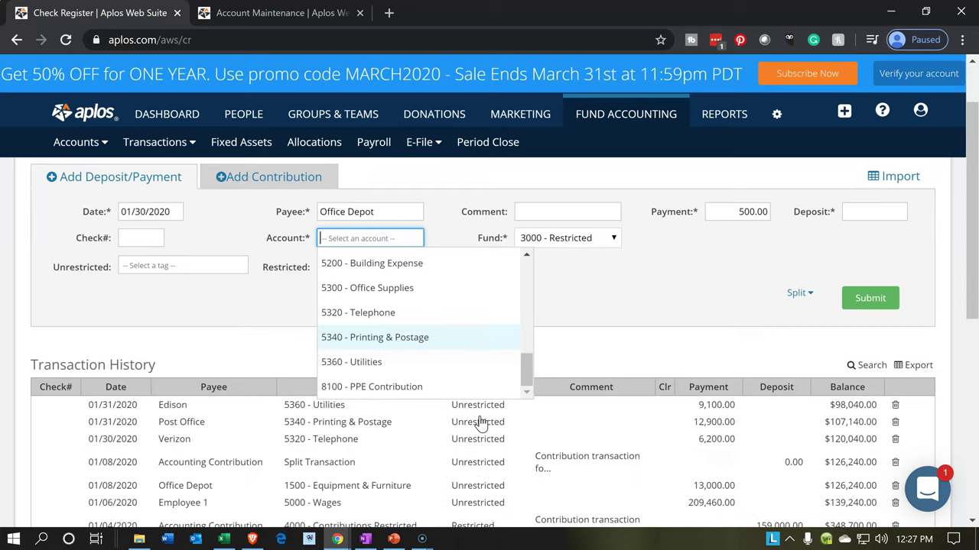
scroll(446, 357, up, 1)
scroll(446, 356, up, 1)
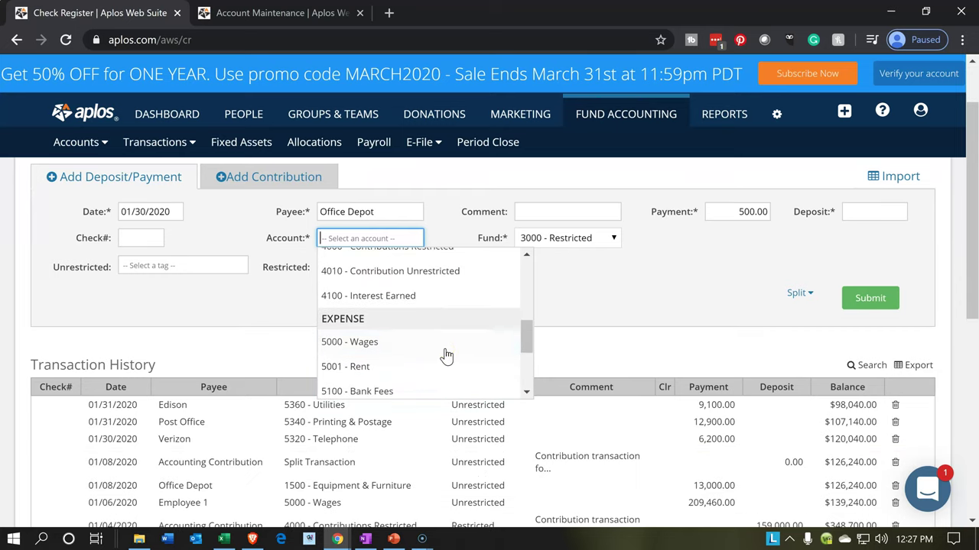
scroll(446, 356, up, 1)
scroll(445, 356, down, 1)
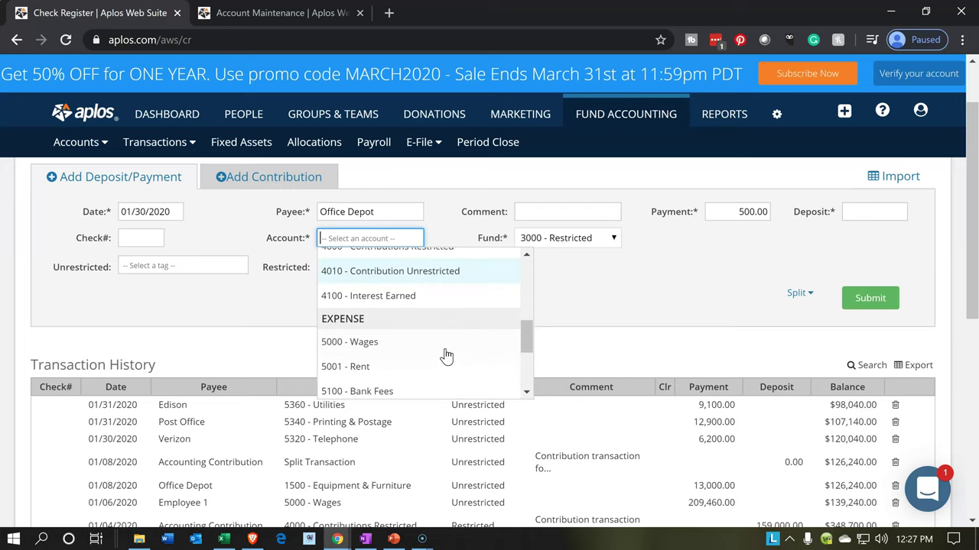
click(527, 334)
drag(527, 334, 524, 350)
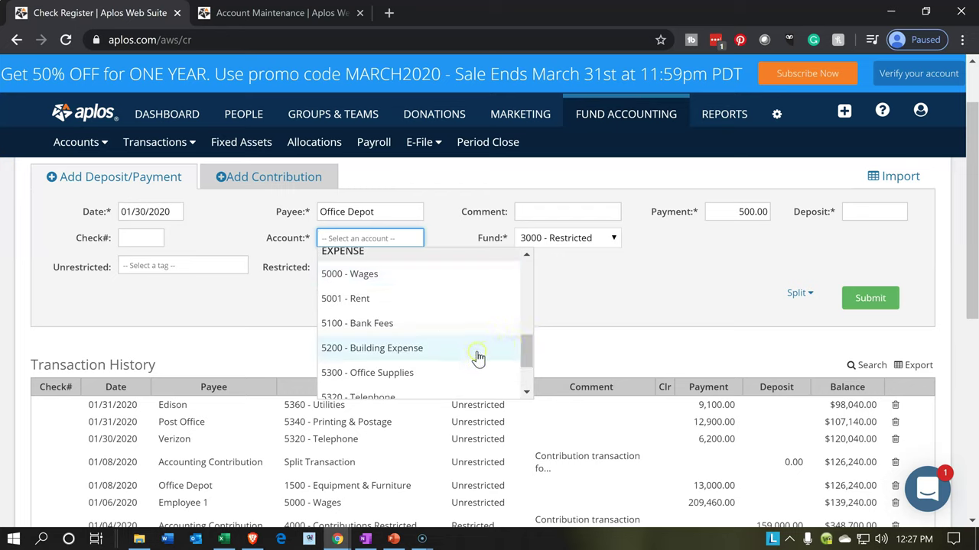
click(435, 375)
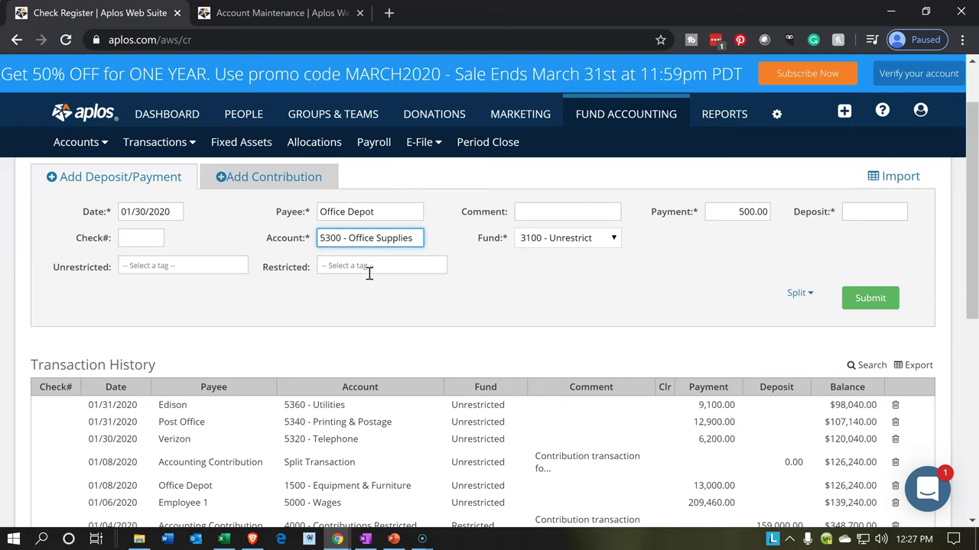
key(Tab)
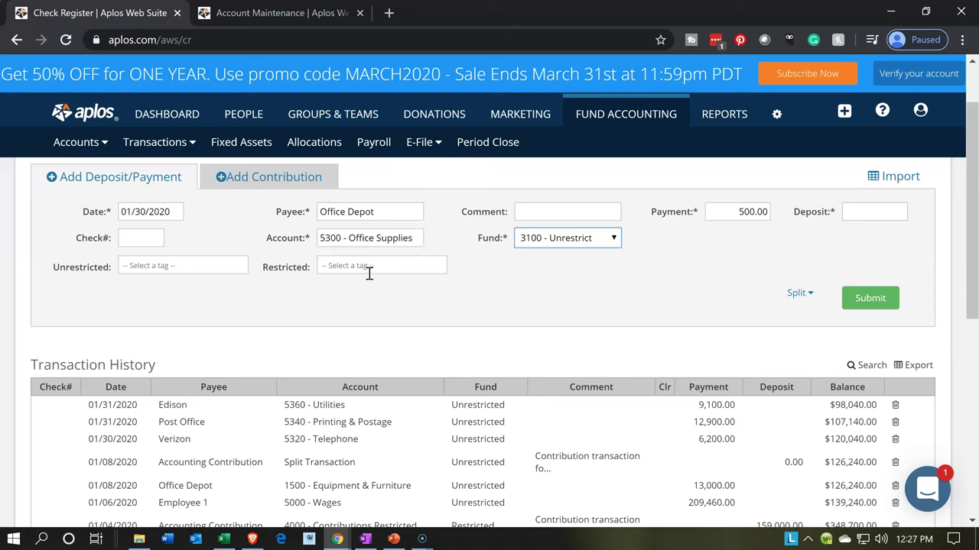
key(Tab)
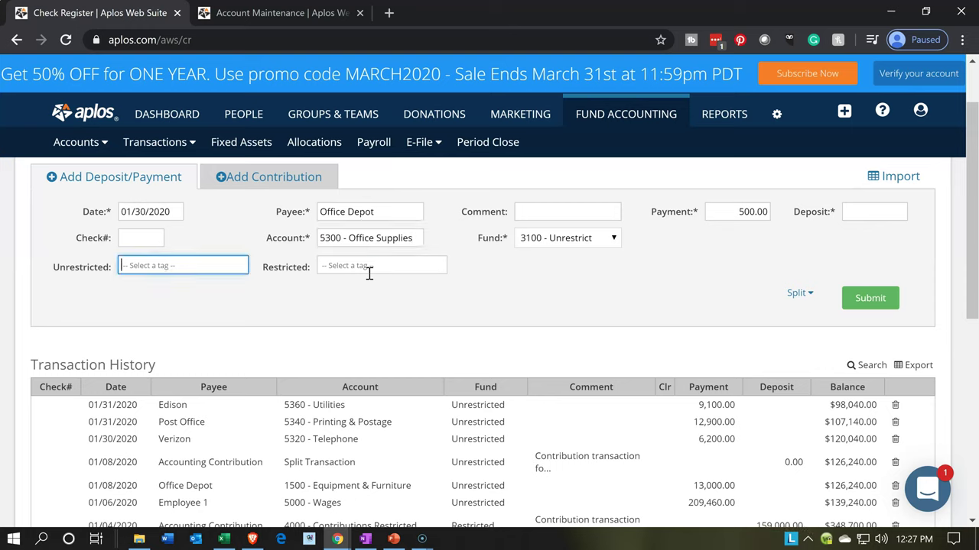
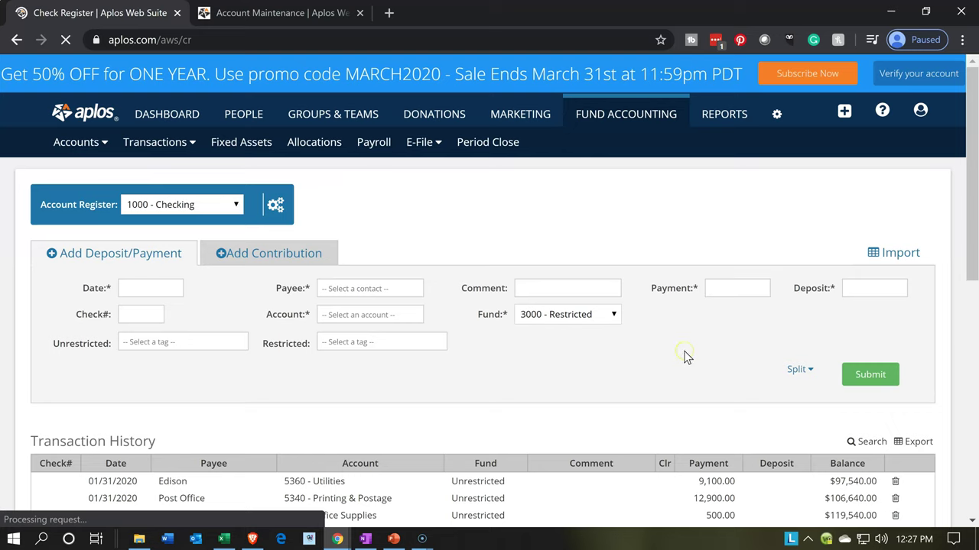
Duplicate the Account Maintenance browser tab and open the Balance Sheet by Fund report in the copy.
click(561, 205)
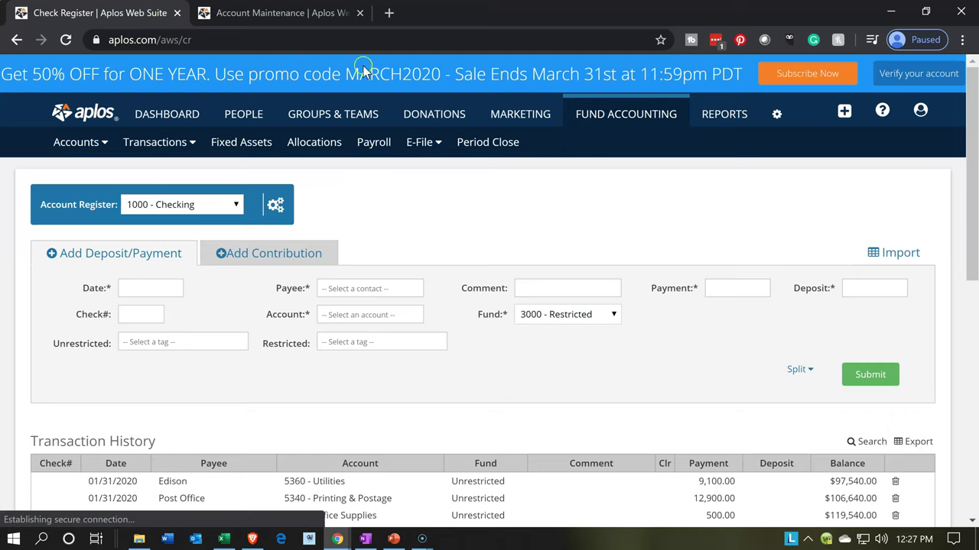
click(317, 14)
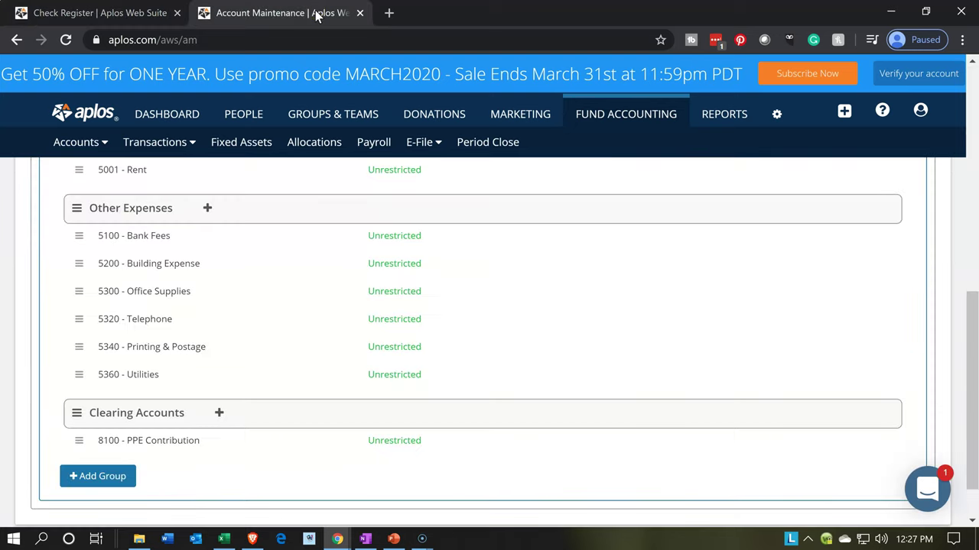
right_click(318, 14)
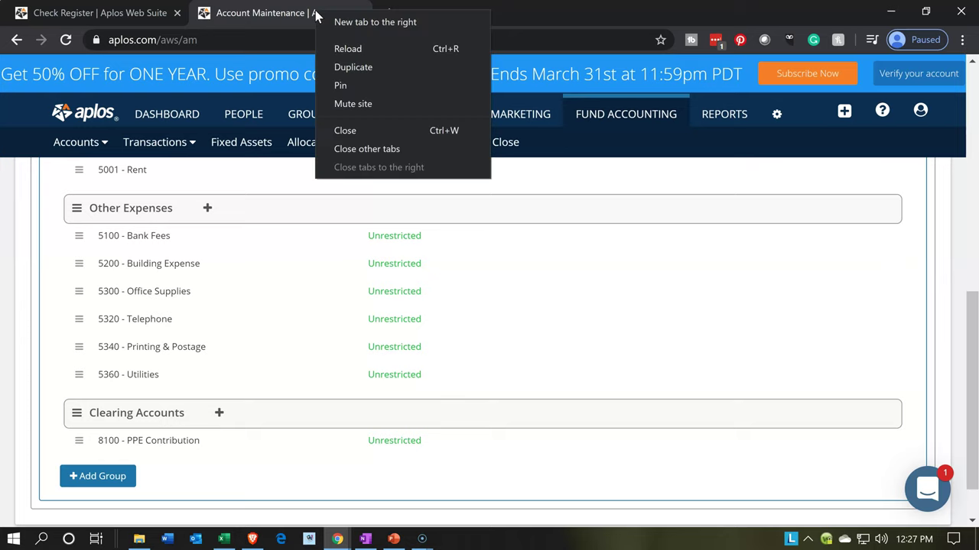
click(344, 70)
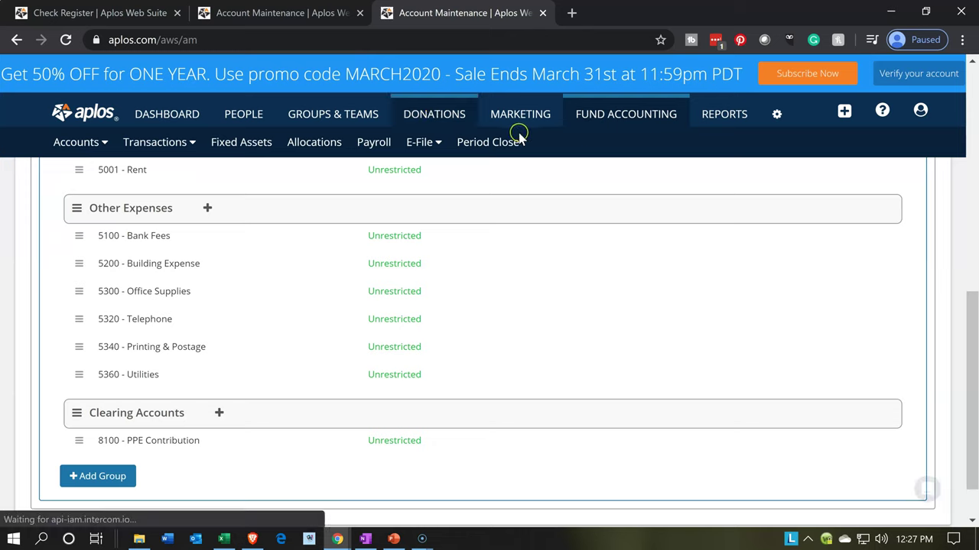
click(715, 122)
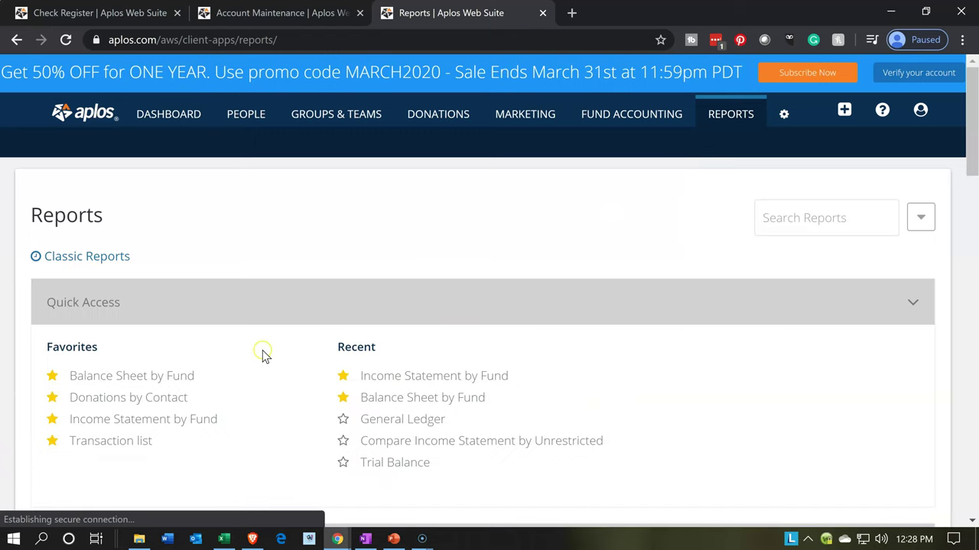
click(184, 375)
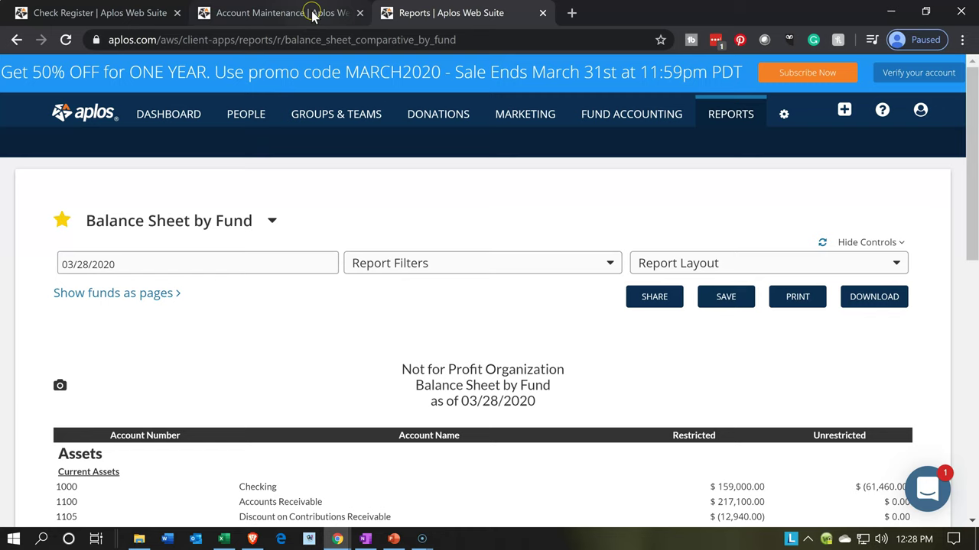
Duplicate the Account Maintenance browser tab again and open the Income Statement by Fund report in the copy.
click(312, 15)
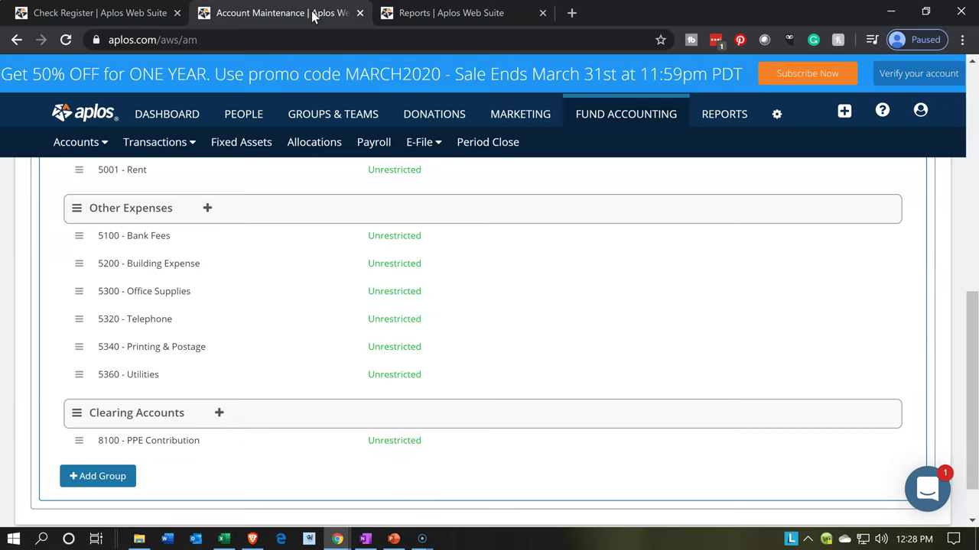
right_click(312, 15)
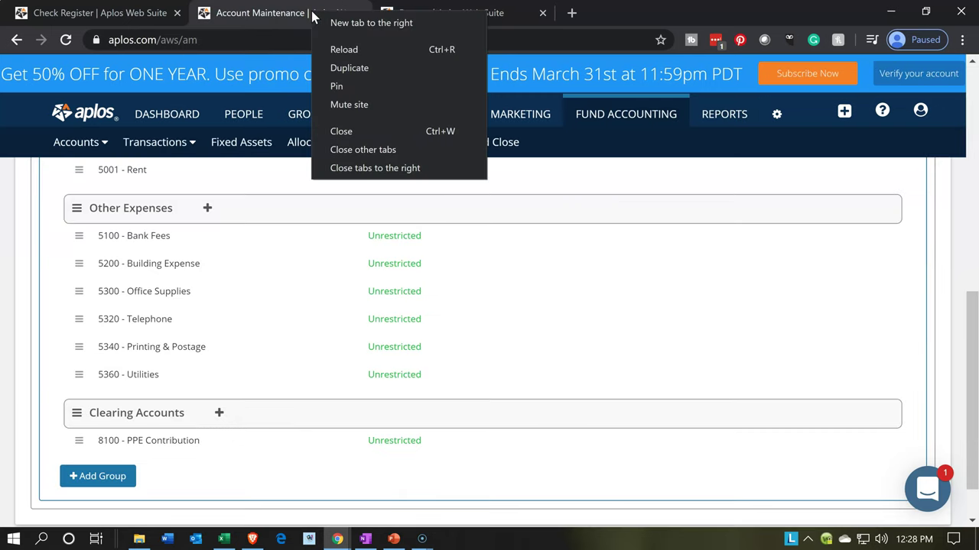
click(333, 67)
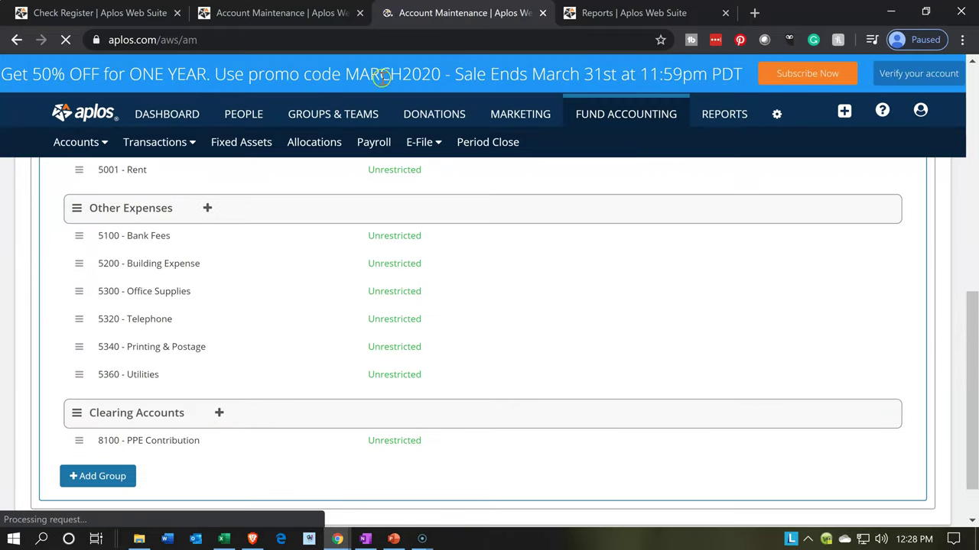
click(724, 114)
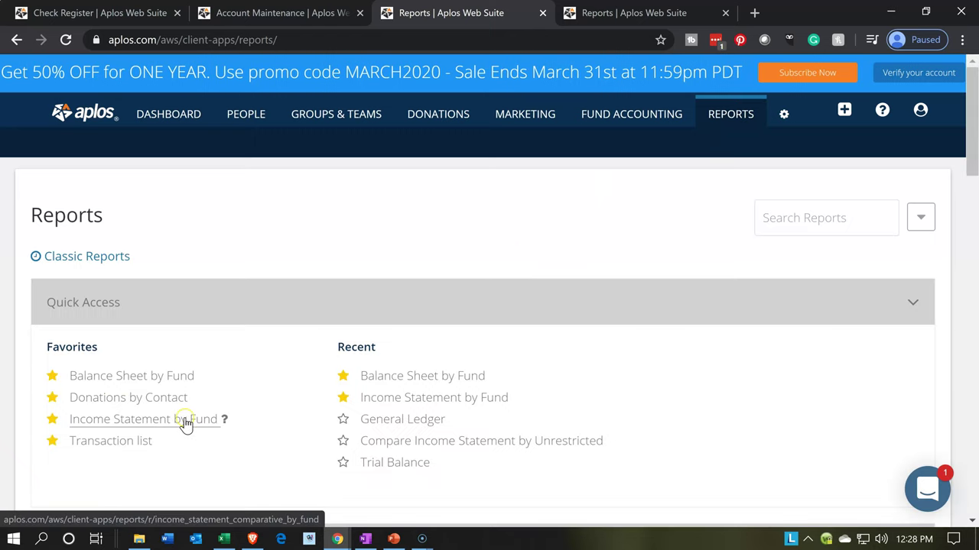
click(186, 420)
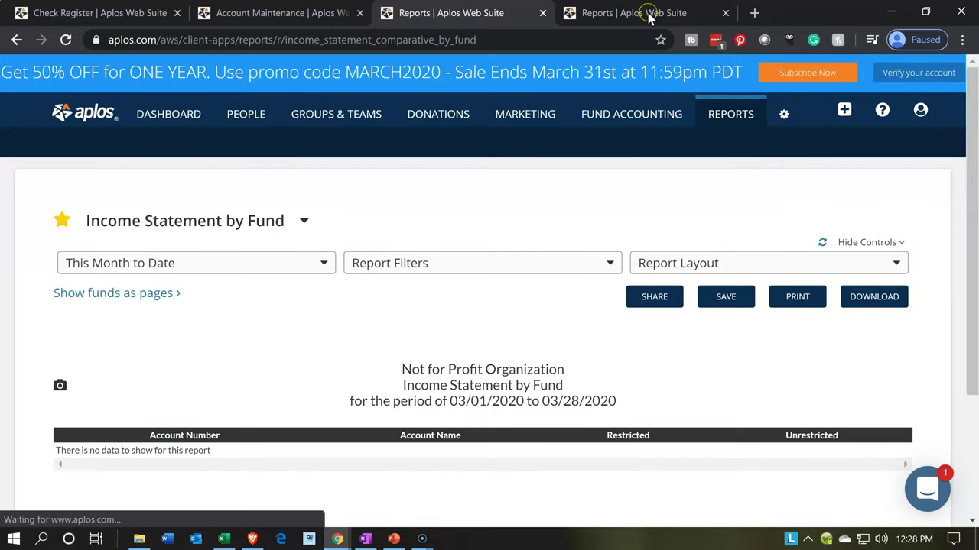
Return to the Balance Sheet by Fund report and set its as-of date to 01/31/2020.
click(650, 14)
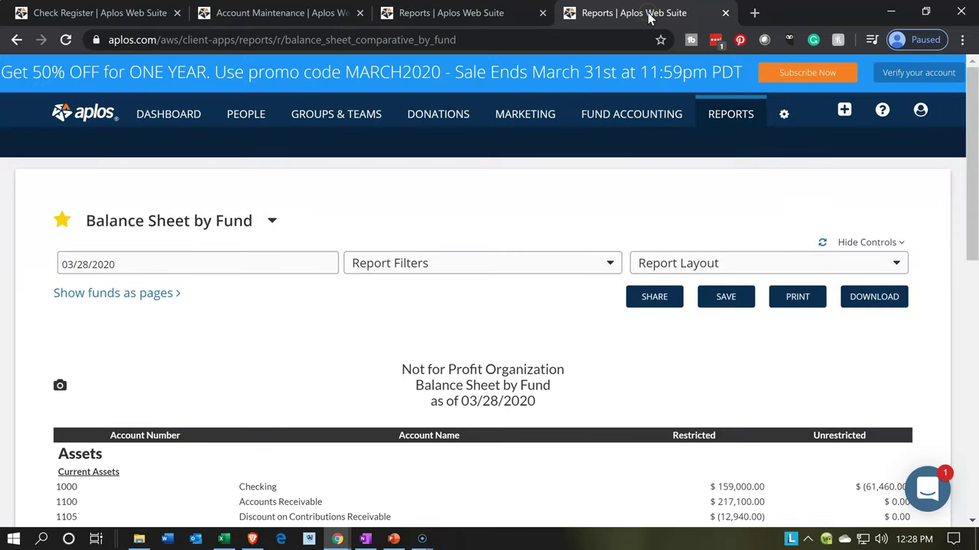
click(252, 258)
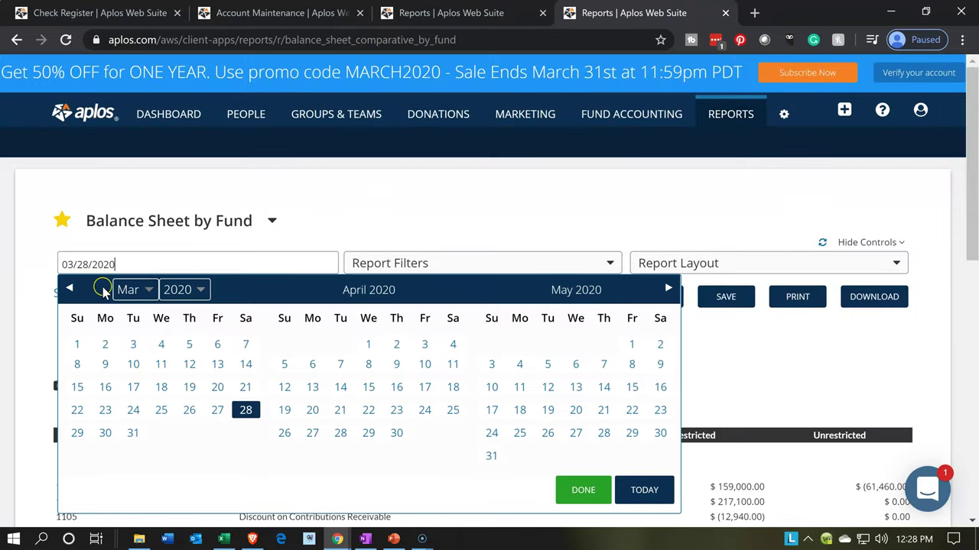
click(69, 289)
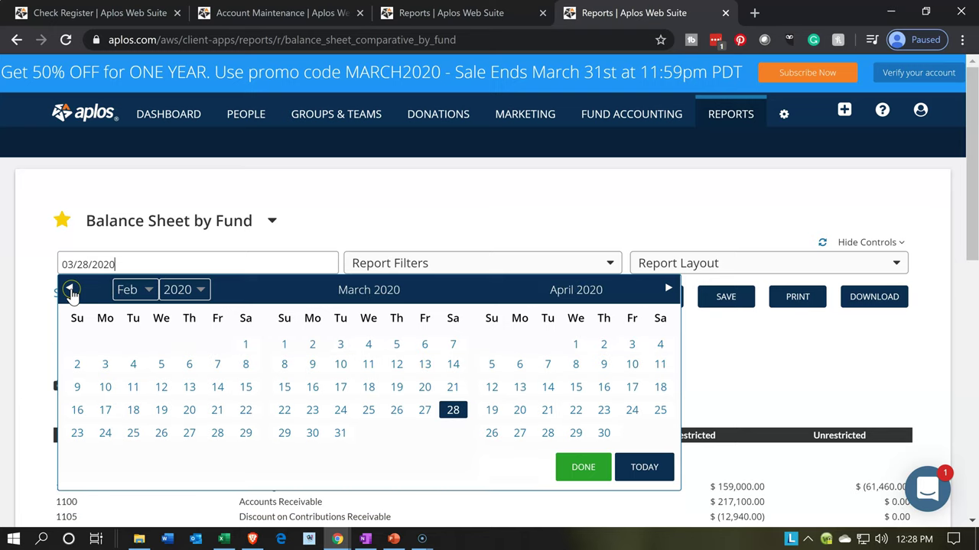
click(69, 289)
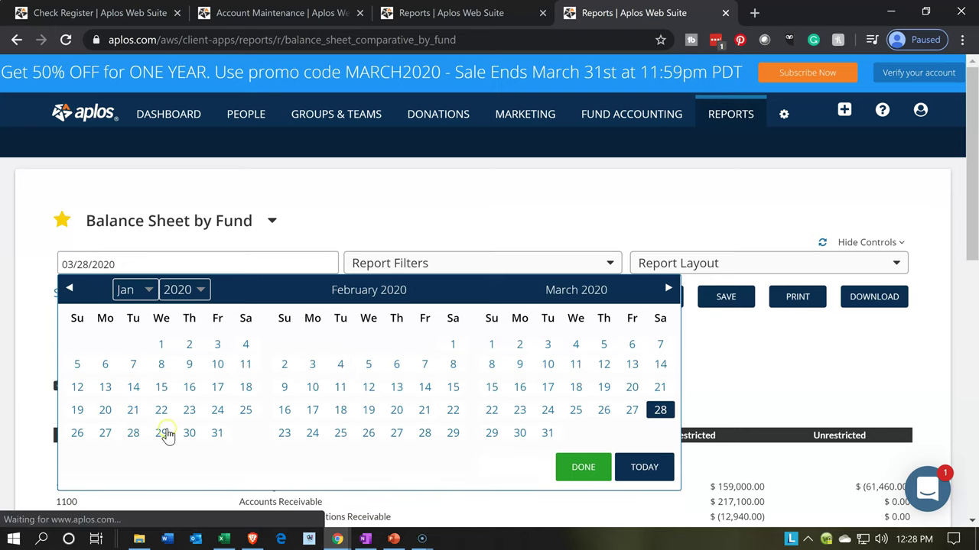
click(217, 434)
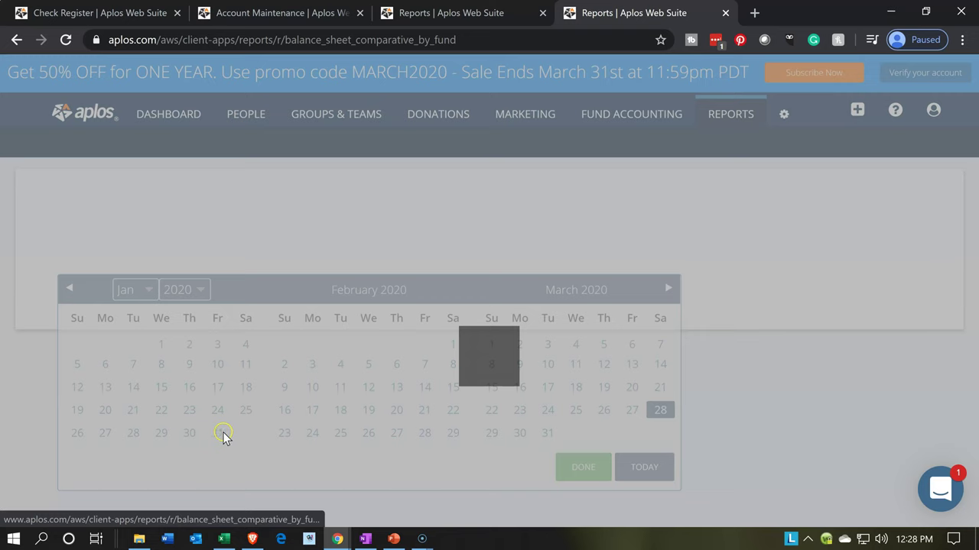
scroll(267, 439, down, 2)
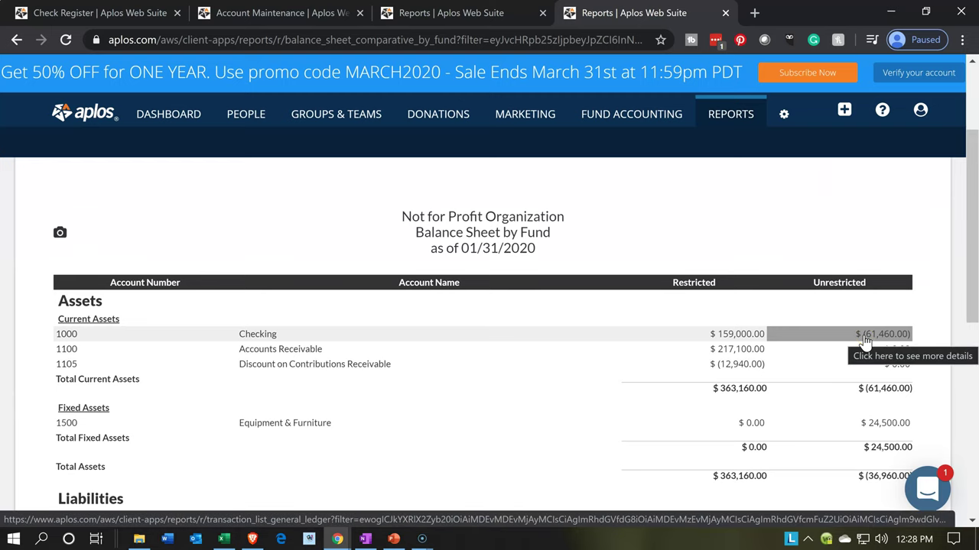
Add the Total column to the Balance Sheet by Fund layout and apply it.
scroll(865, 341, up, 1)
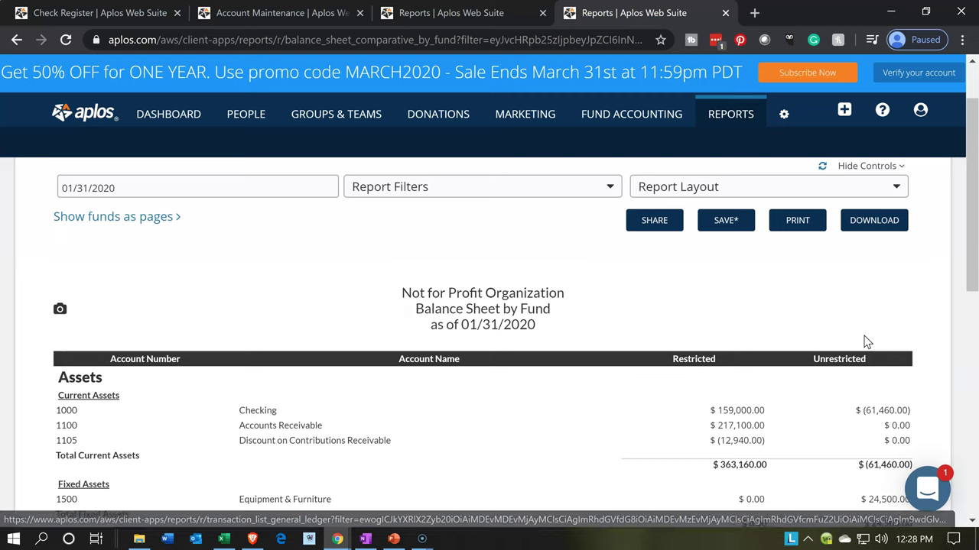
click(865, 305)
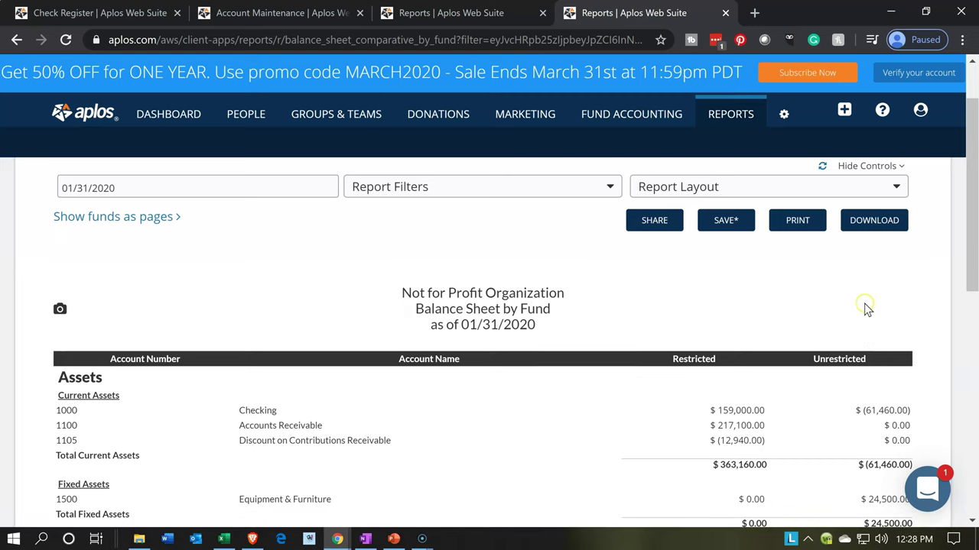
click(836, 188)
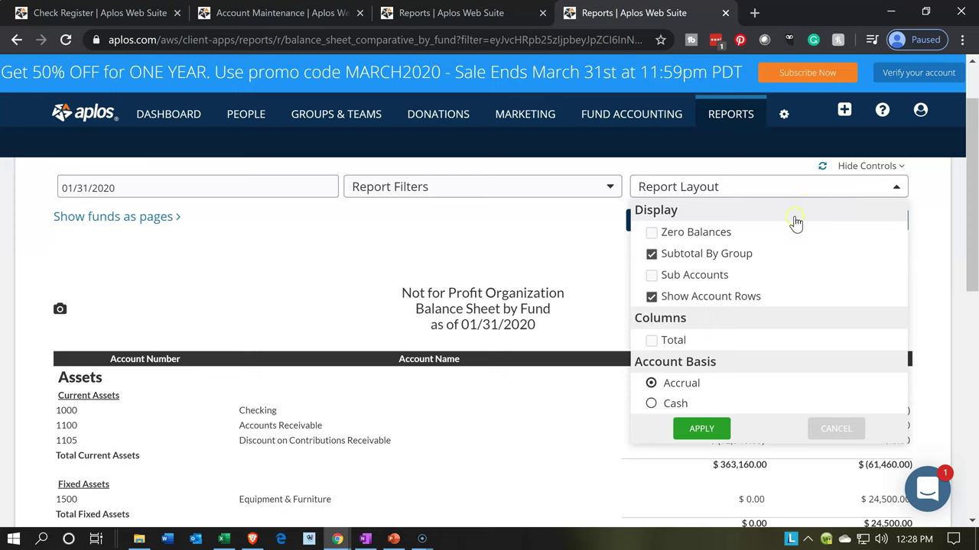
click(664, 329)
click(651, 340)
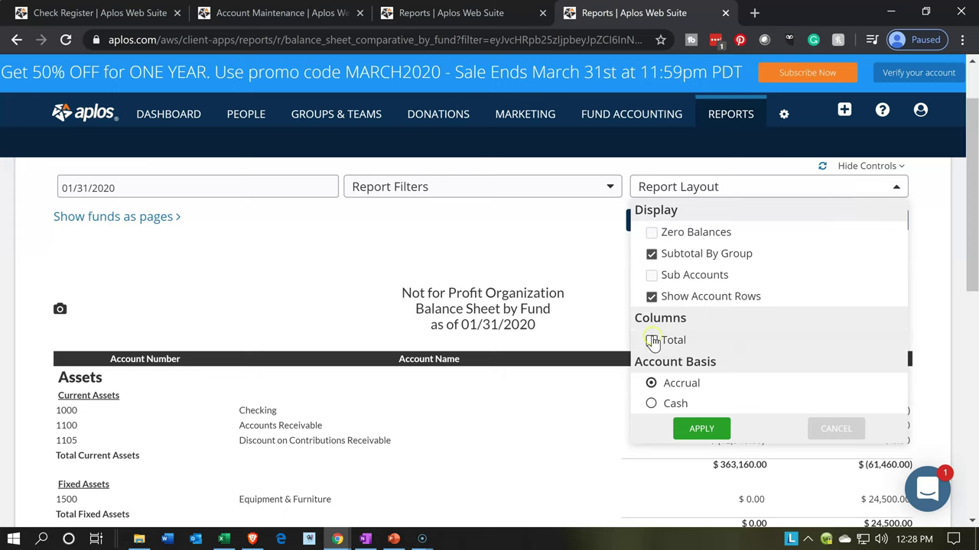
click(701, 442)
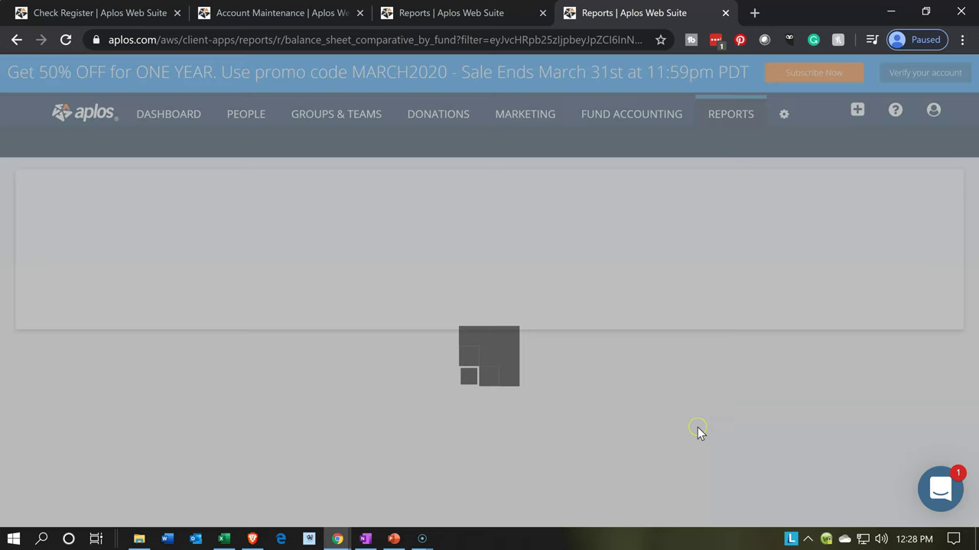
scroll(698, 428, down, 1)
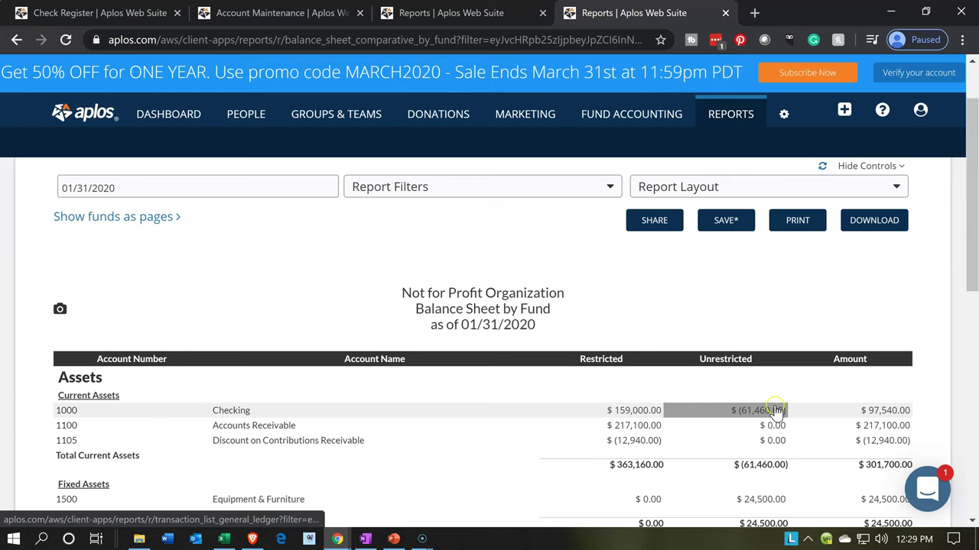
Examine the general ledger detail behind the unrestricted Checking balance, then return to the Balance Sheet by Fund.
click(774, 411)
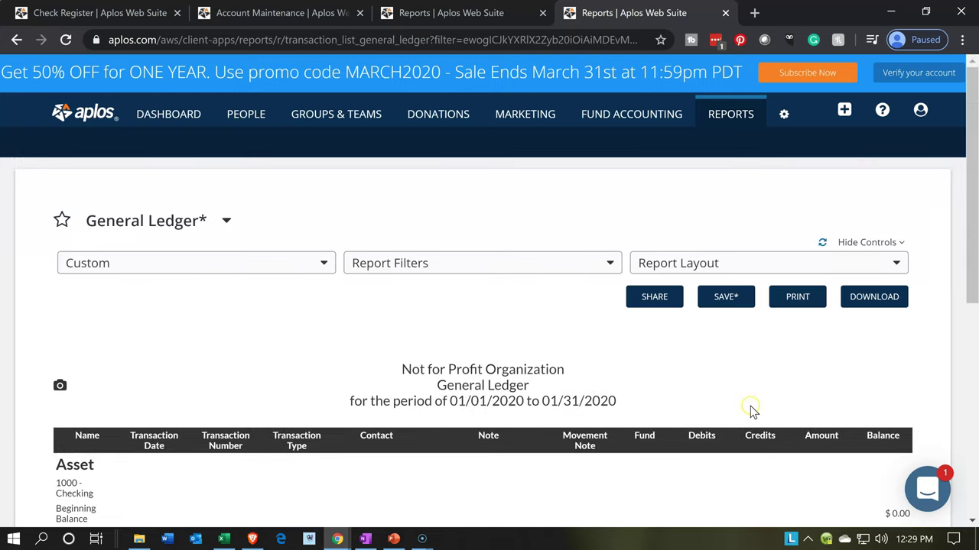
scroll(750, 412, down, 2)
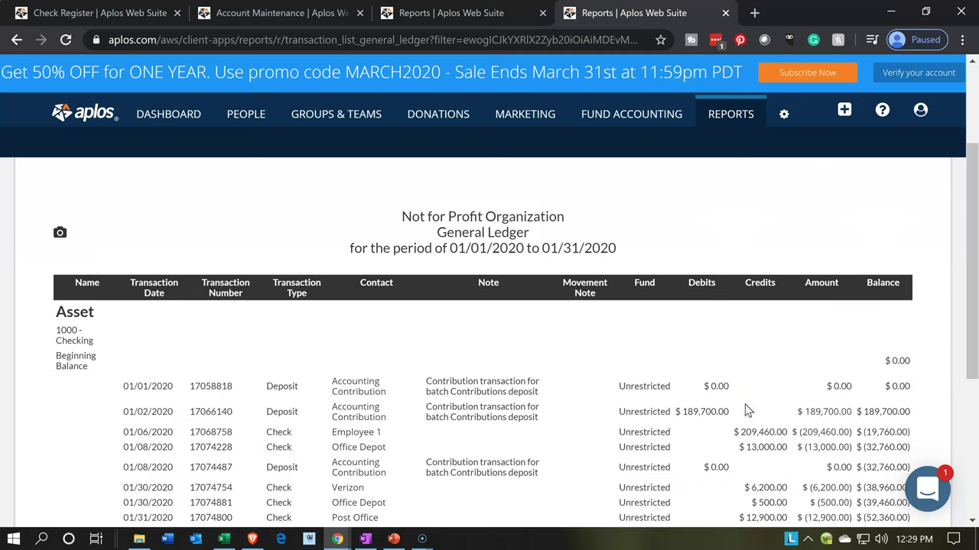
scroll(748, 412, down, 1)
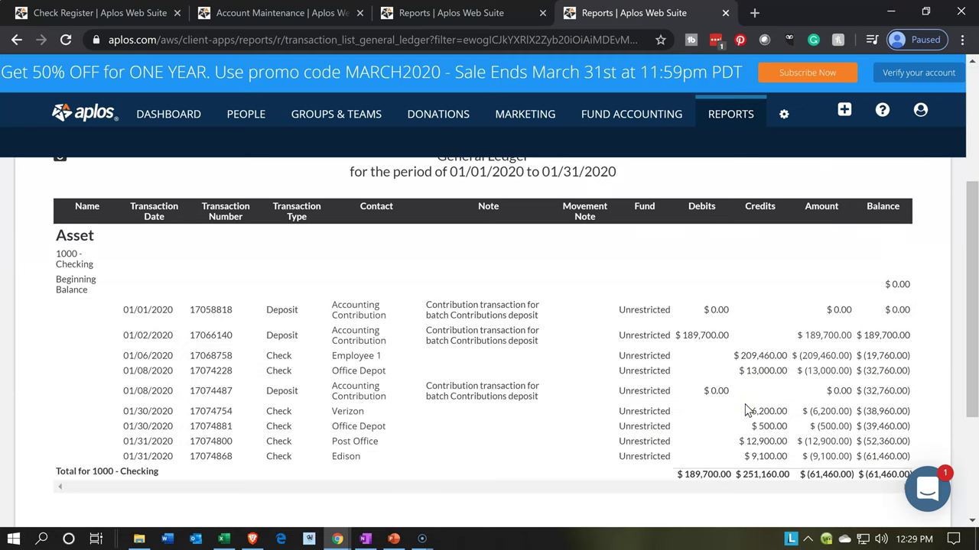
click(384, 457)
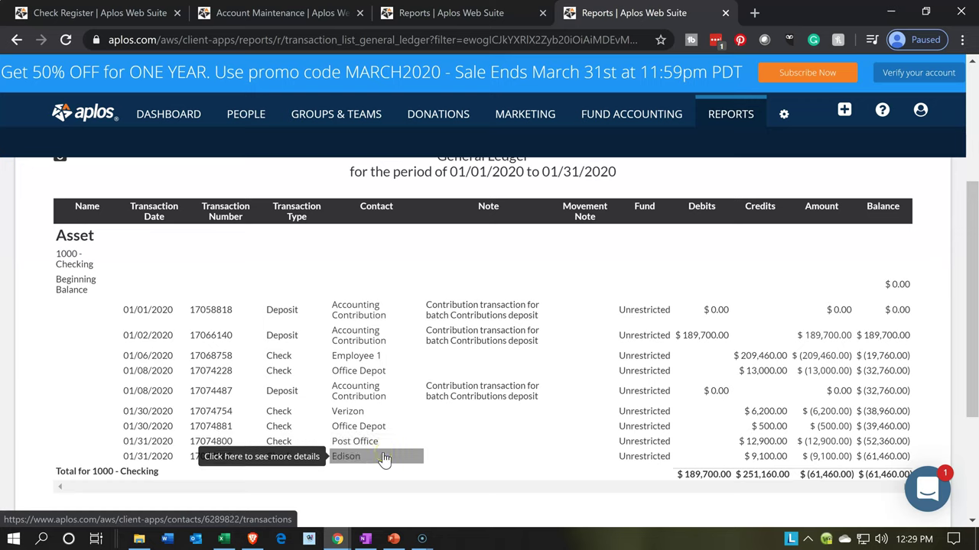
click(14, 35)
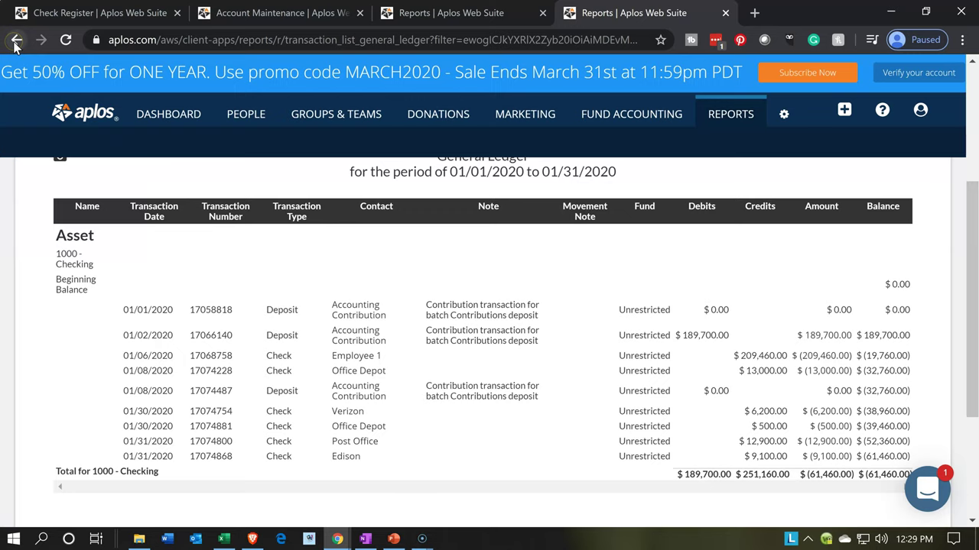
click(15, 42)
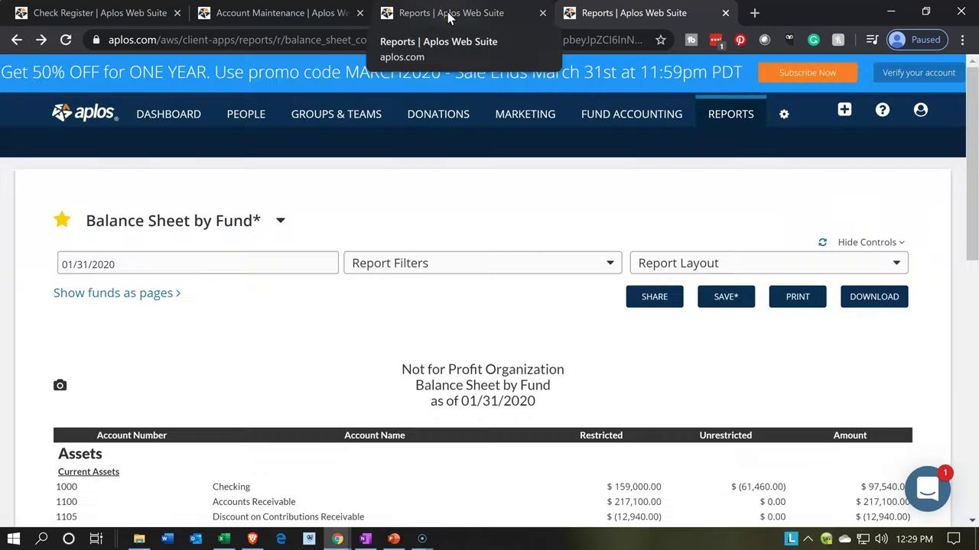
Switch to the Income Statement by Fund report and set its period to This Year to Date.
click(448, 17)
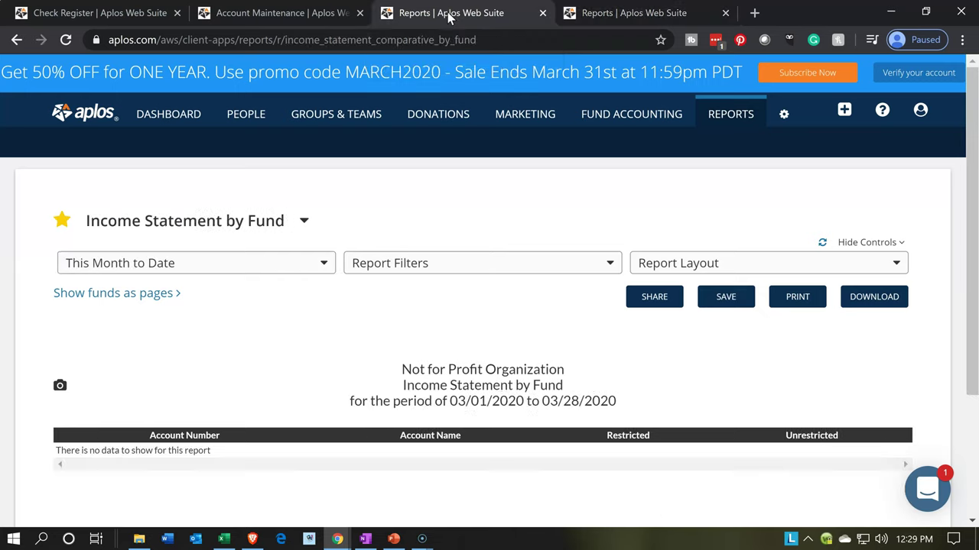
click(363, 215)
click(319, 262)
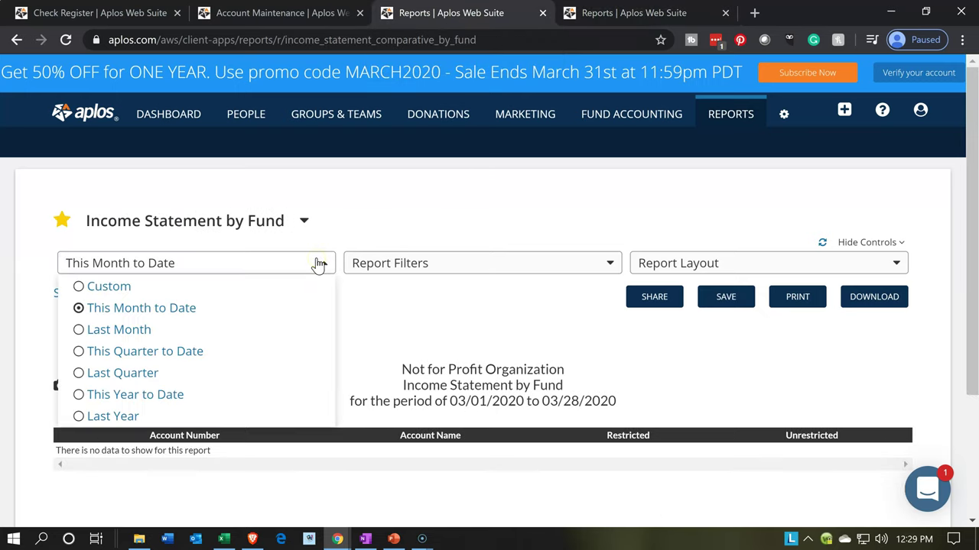
click(143, 396)
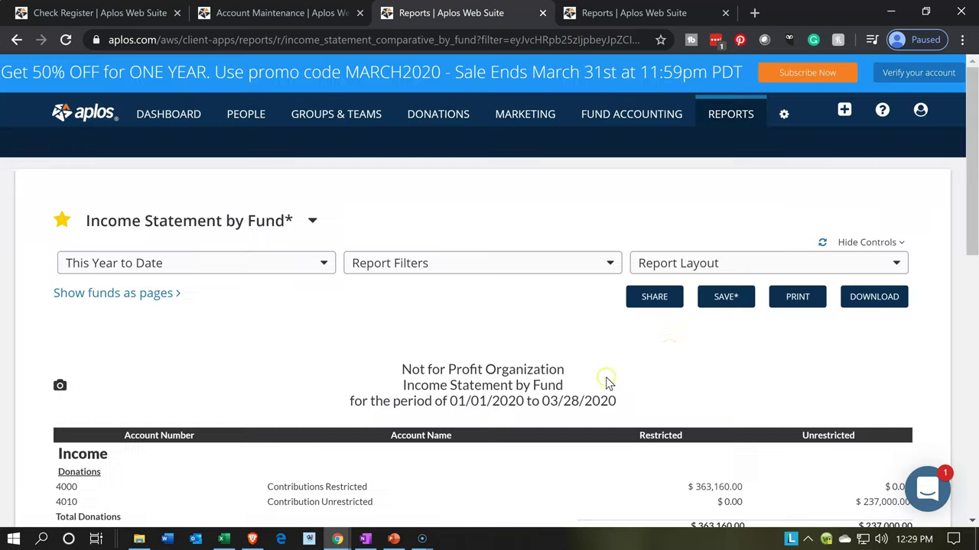
Add the Total column to the Income Statement by Fund layout, apply it, and review the income and expense lines.
click(735, 266)
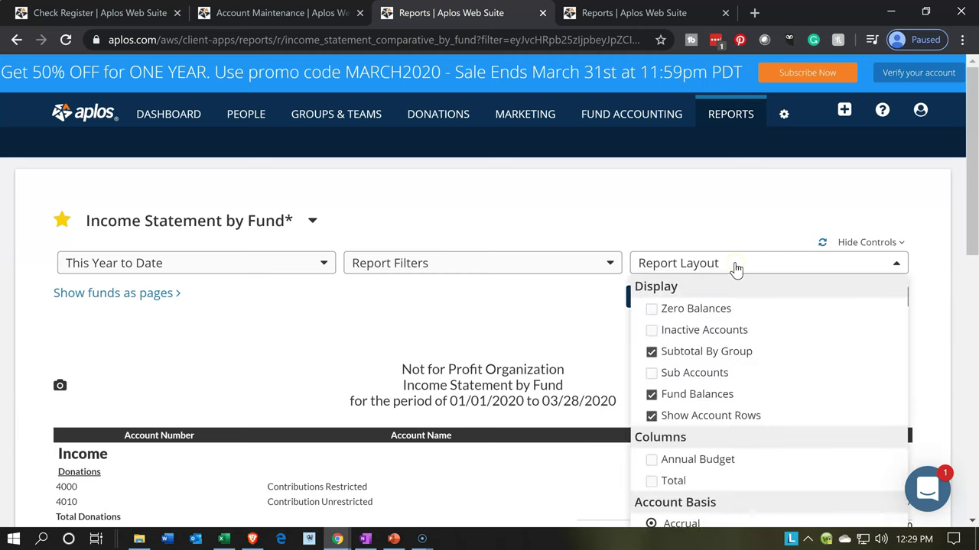
click(690, 483)
scroll(691, 466, down, 2)
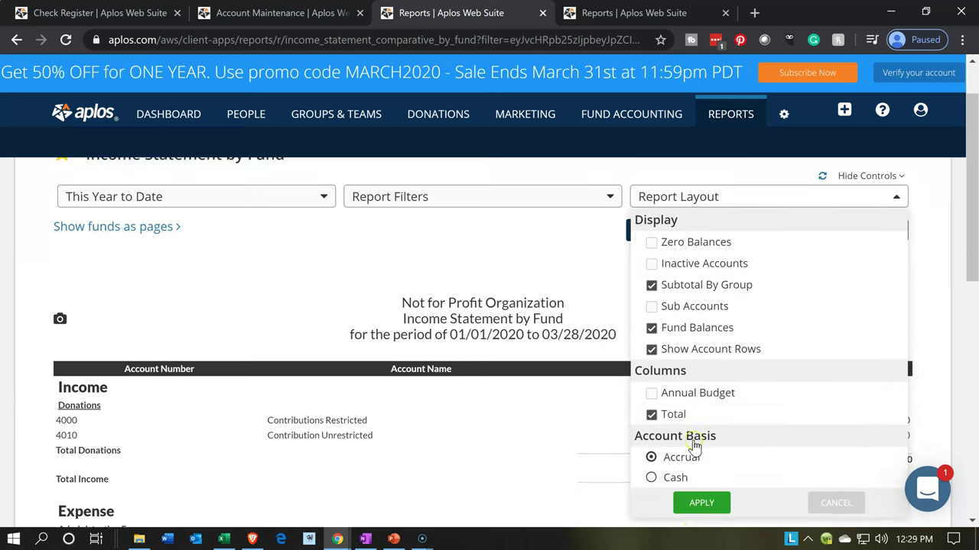
click(696, 410)
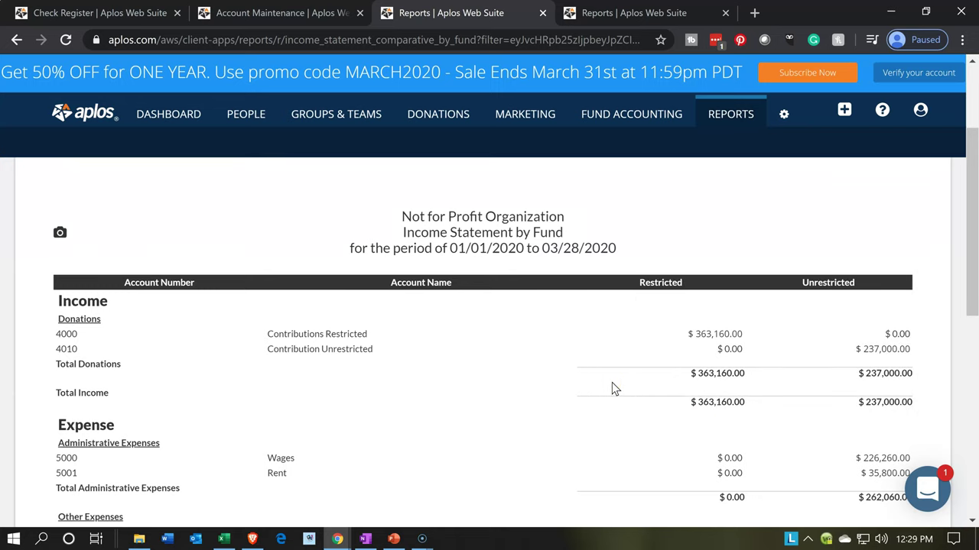
scroll(612, 390, up, 2)
scroll(614, 389, down, 1)
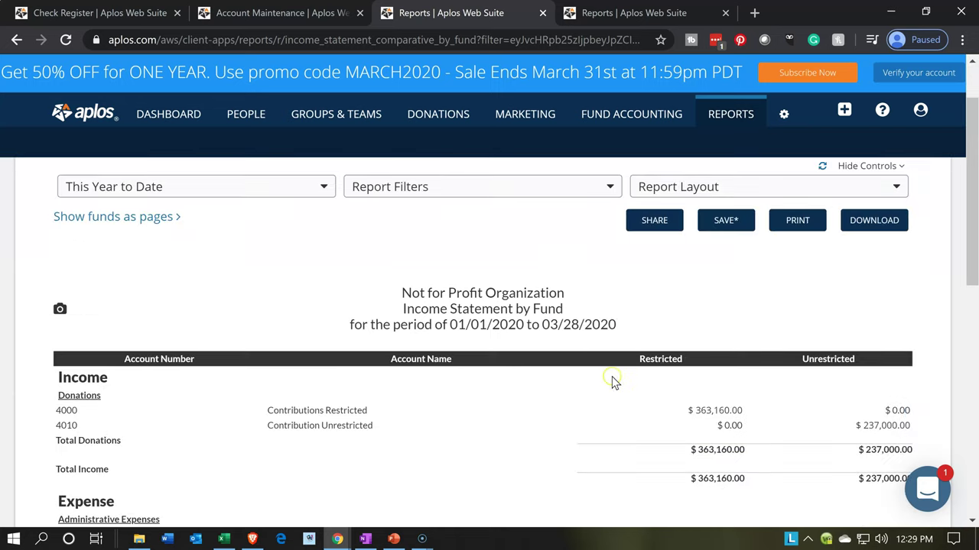
click(685, 186)
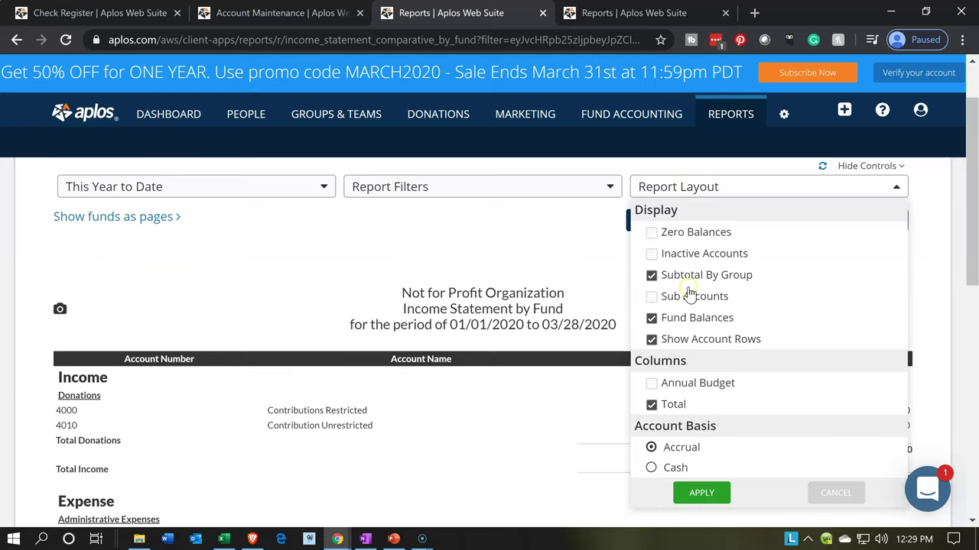
click(697, 469)
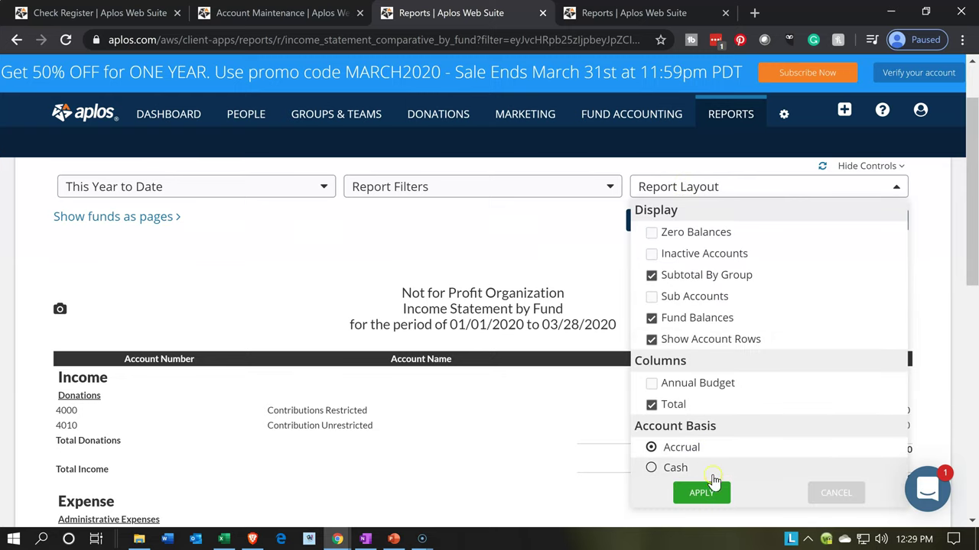
click(709, 493)
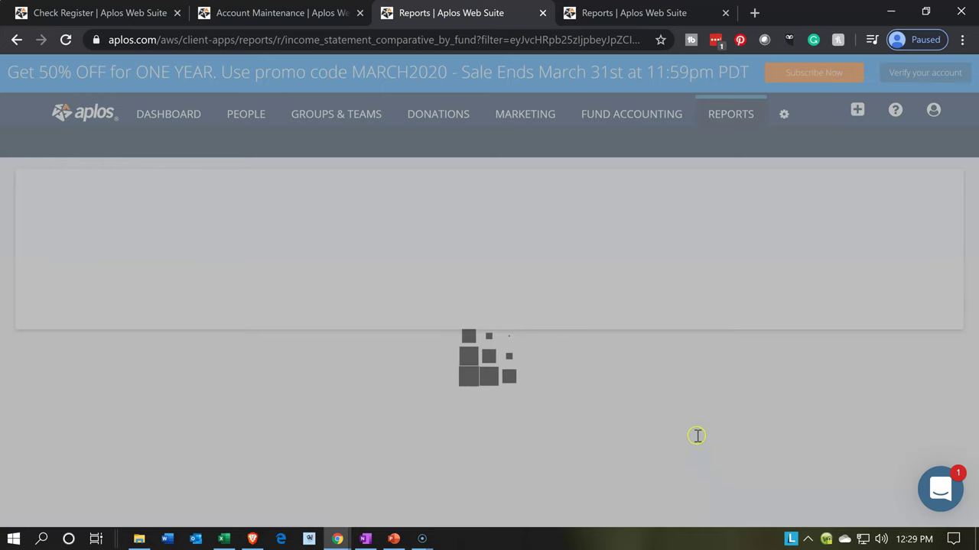
scroll(697, 434, down, 1)
scroll(697, 433, down, 1)
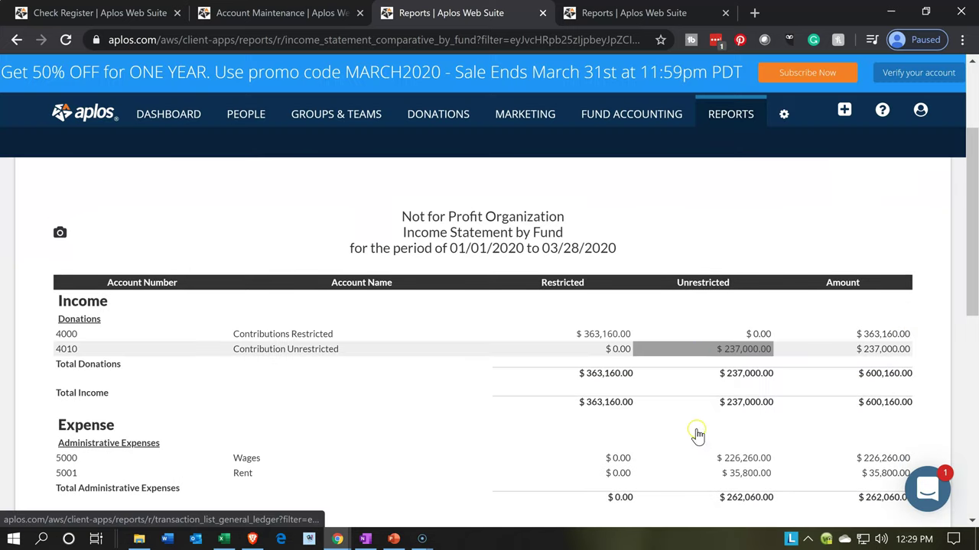
scroll(698, 435, down, 2)
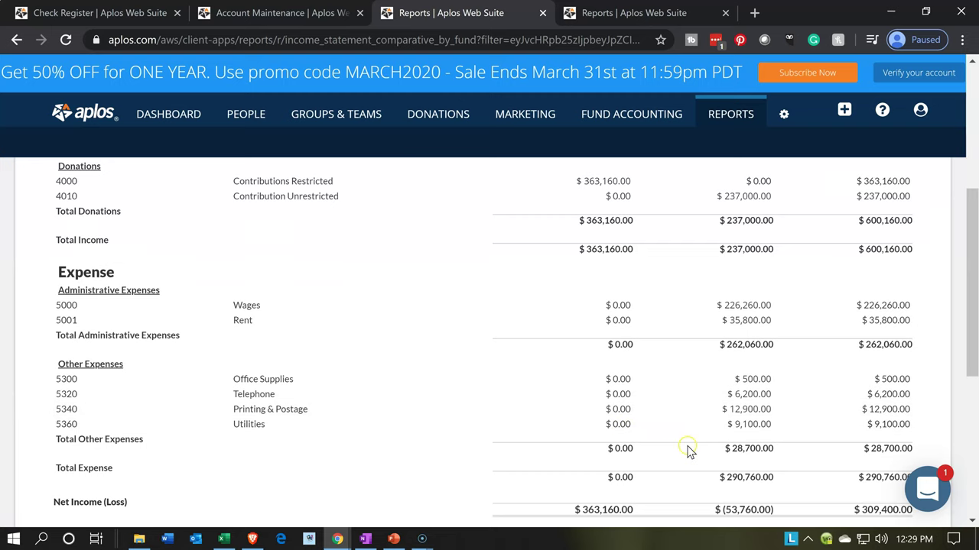
Switch to the Excel worksheet and review entry 6e, supplies expense bought on account, including its Accounts Payable amount.
scroll(692, 428, up, 1)
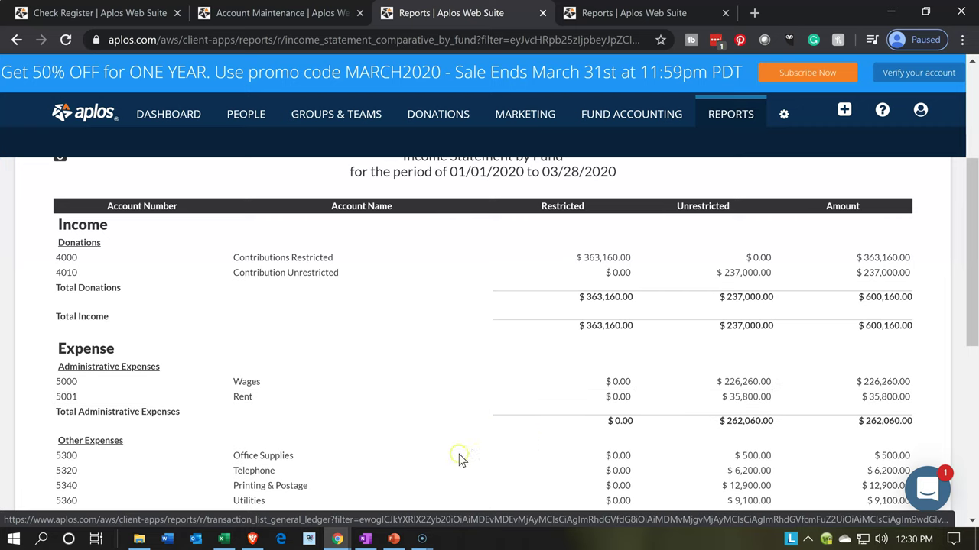
click(232, 538)
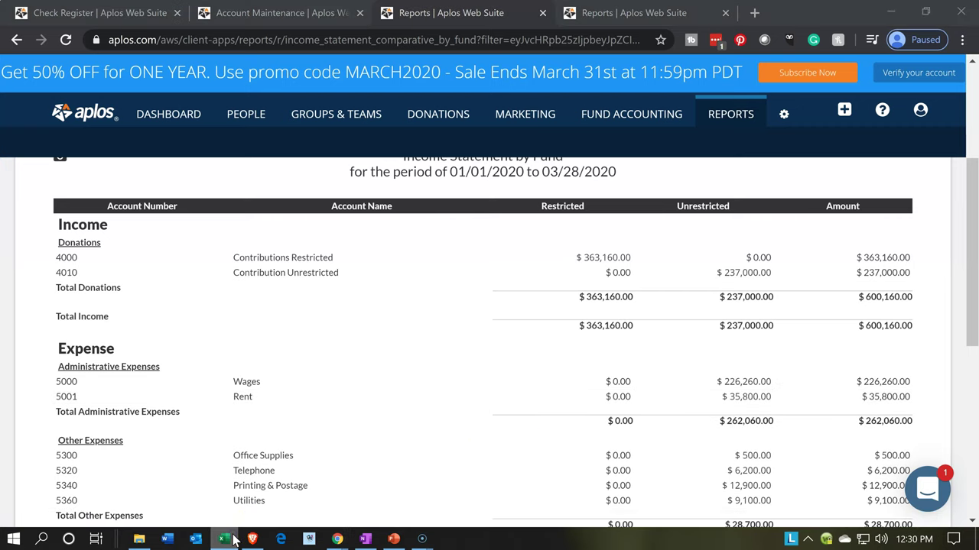
click(212, 432)
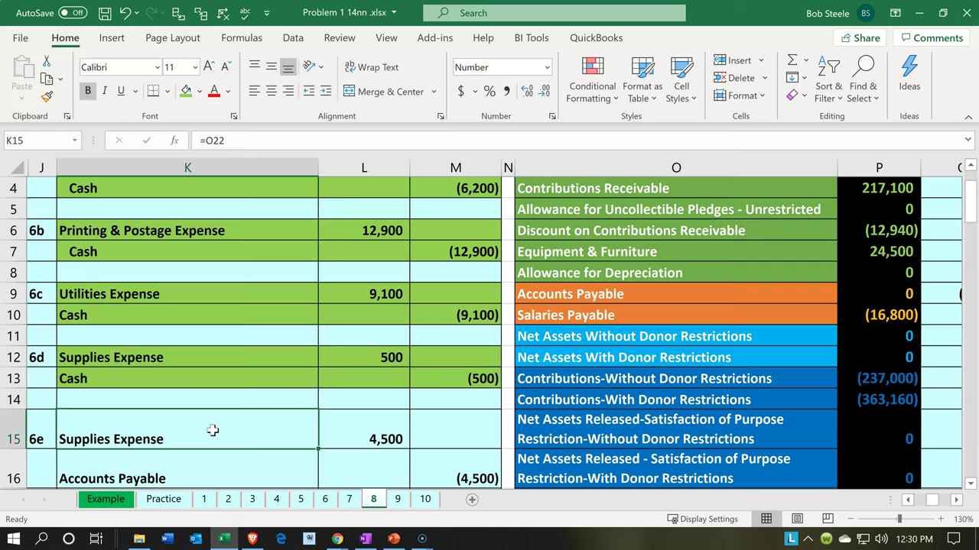
scroll(212, 423, down, 1)
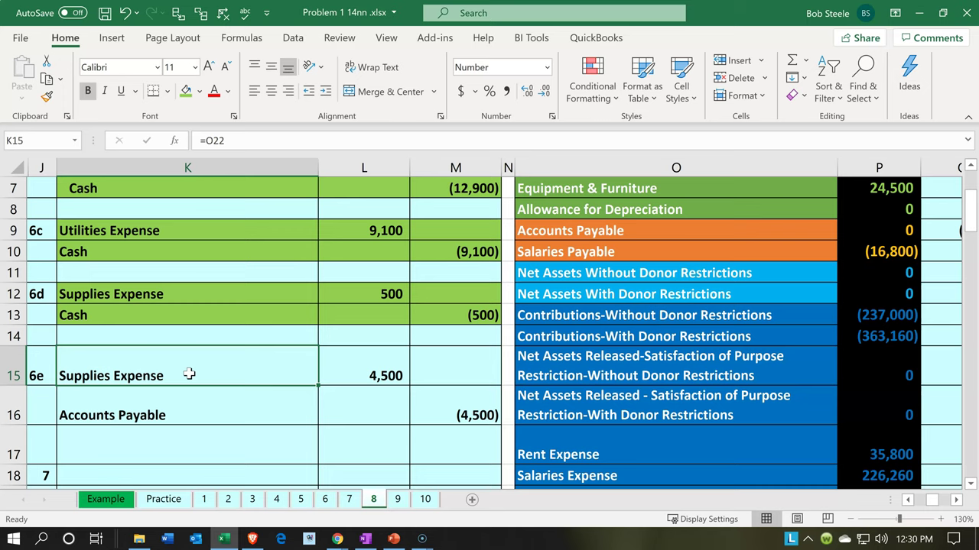
click(444, 409)
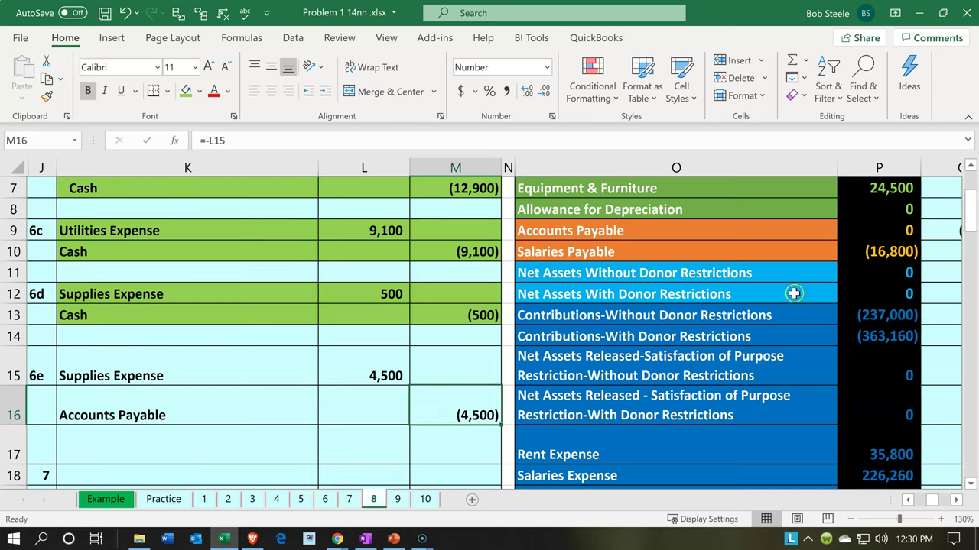
Trace entry 6e's Accounts Payable posting across the trial balance columns and return to the journal entries.
click(800, 252)
key(Right)
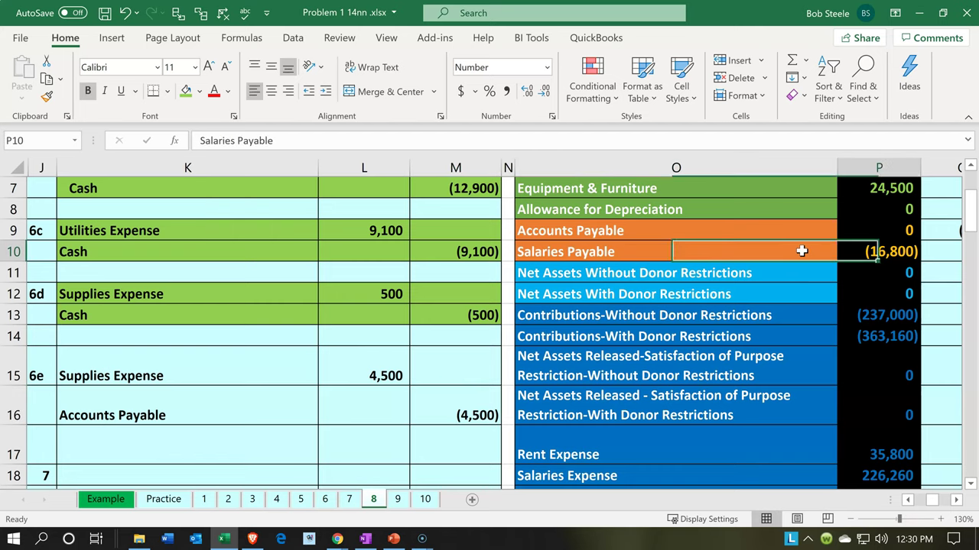
key(Right)
key(Right)
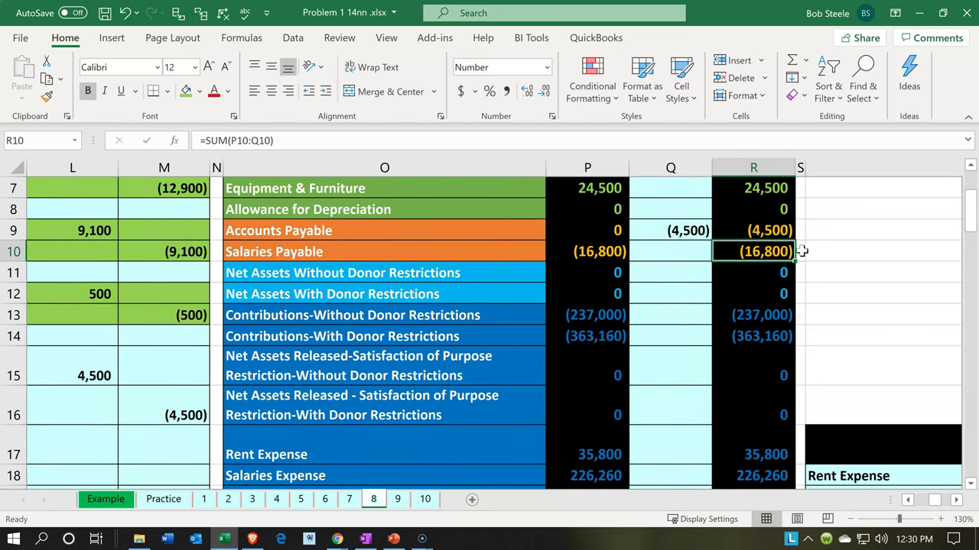
key(Up)
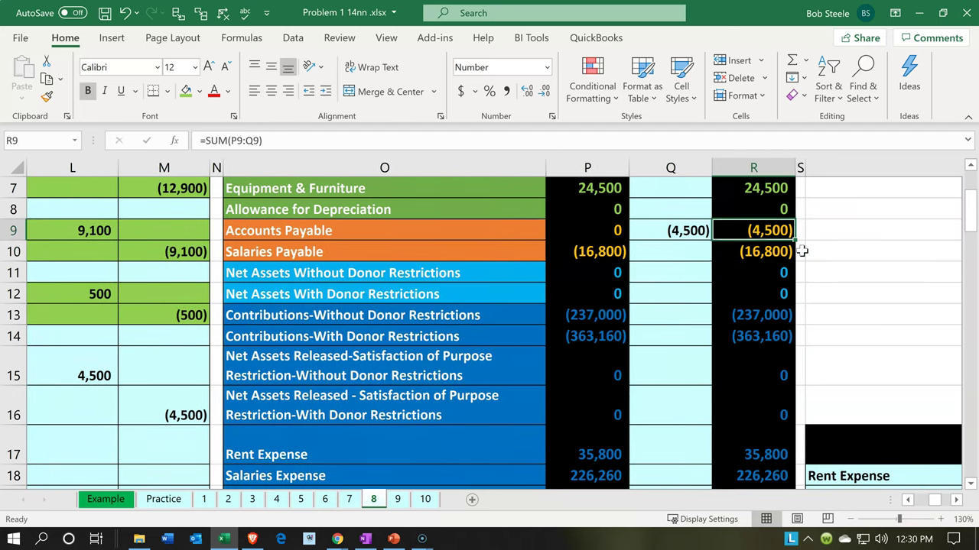
key(Left)
key(Left)
key(Right)
key(Right)
key(Left)
key(Left)
key(Left)
key(Left)
key(Left)
key(Left)
key(Left)
key(Left)
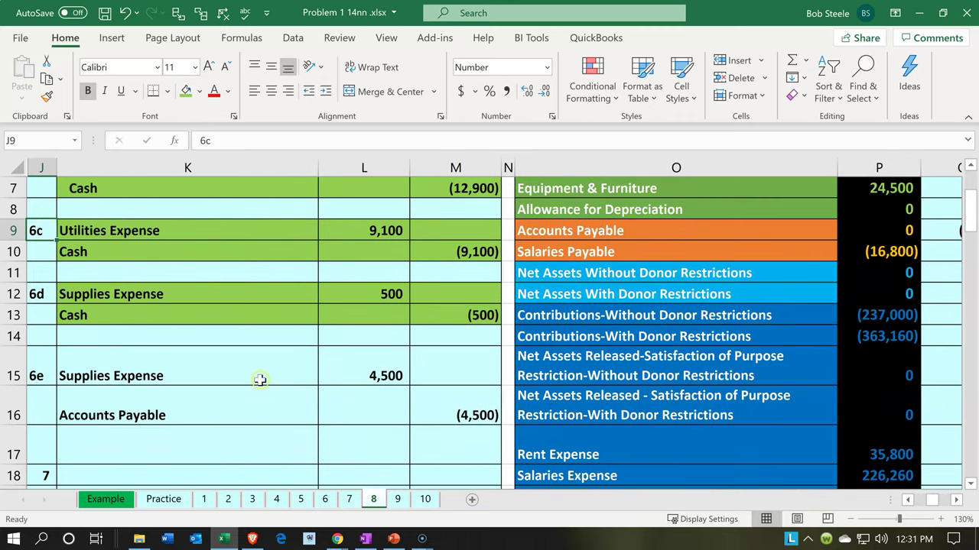
Fill the 6e Supplies Expense and Accounts Payable entry, K15:M16, with green to mark it.
drag(258, 377, 437, 422)
right_click(283, 403)
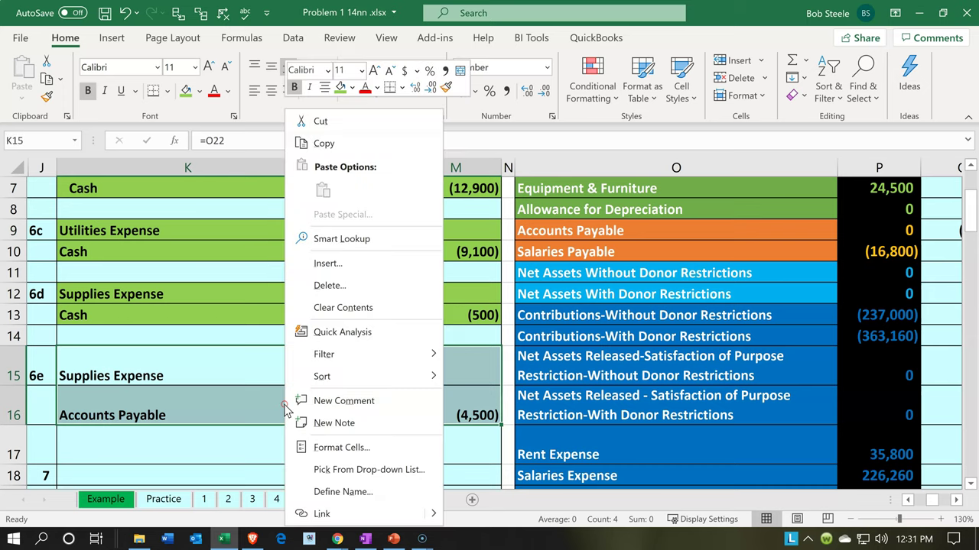
click(340, 86)
click(237, 450)
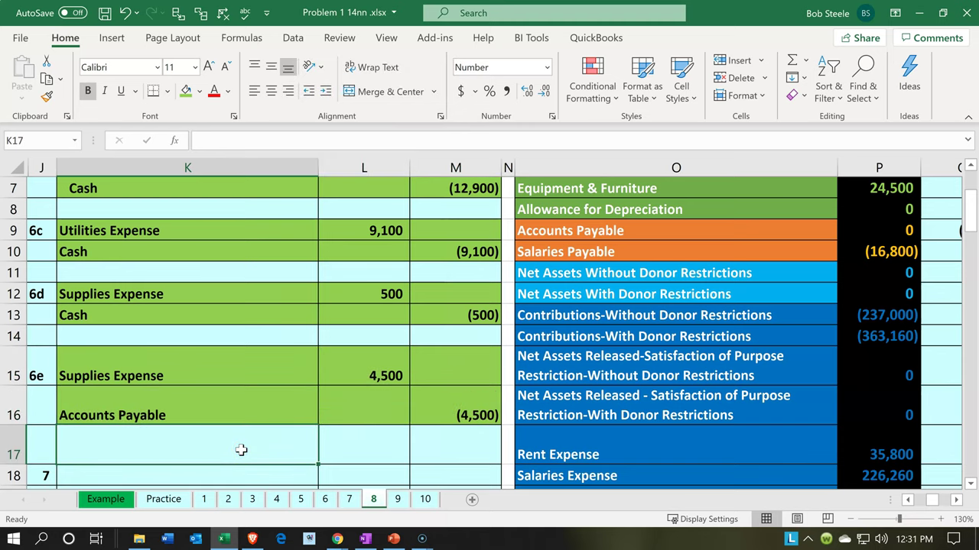
scroll(241, 451, down, 1)
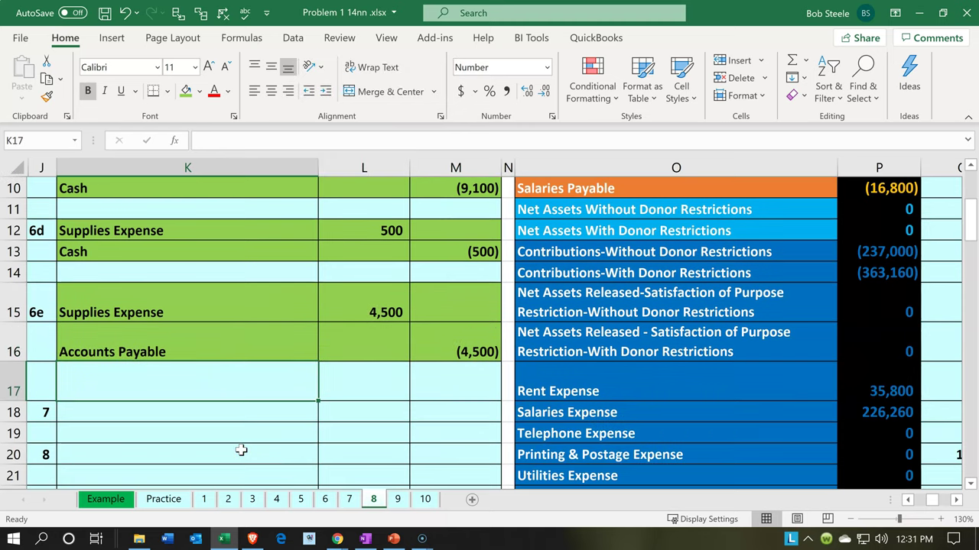
Switch back to Aplos and go from the check register to the Accounts Payable bill entry page.
click(223, 539)
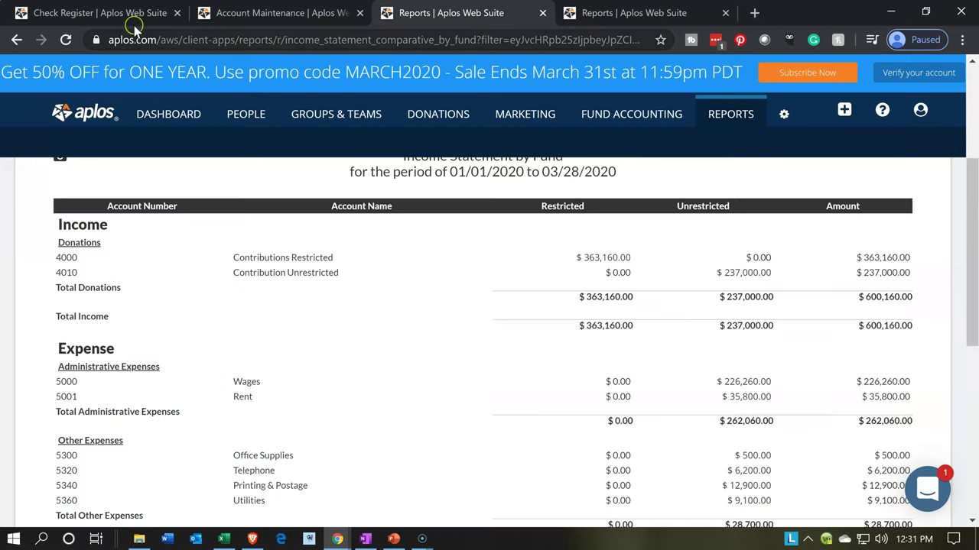
click(127, 20)
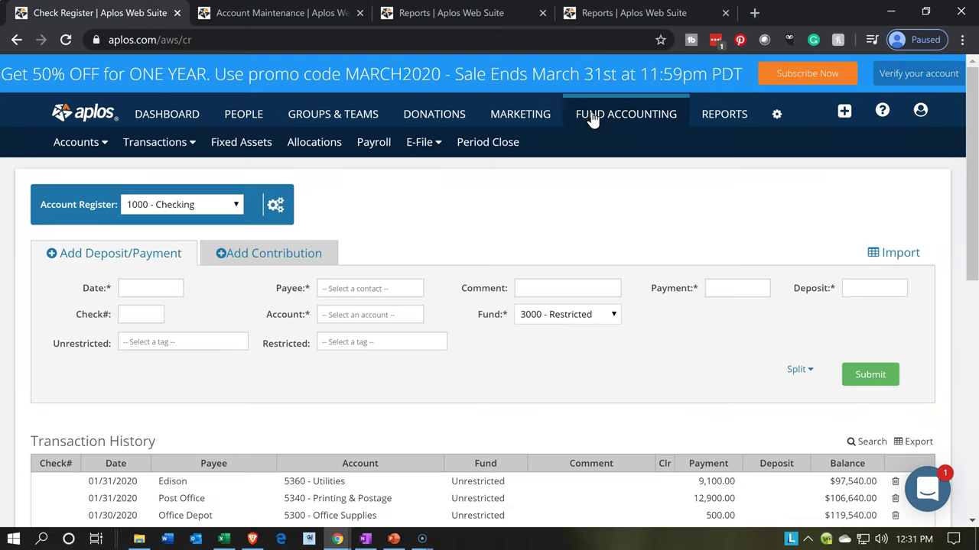
click(193, 145)
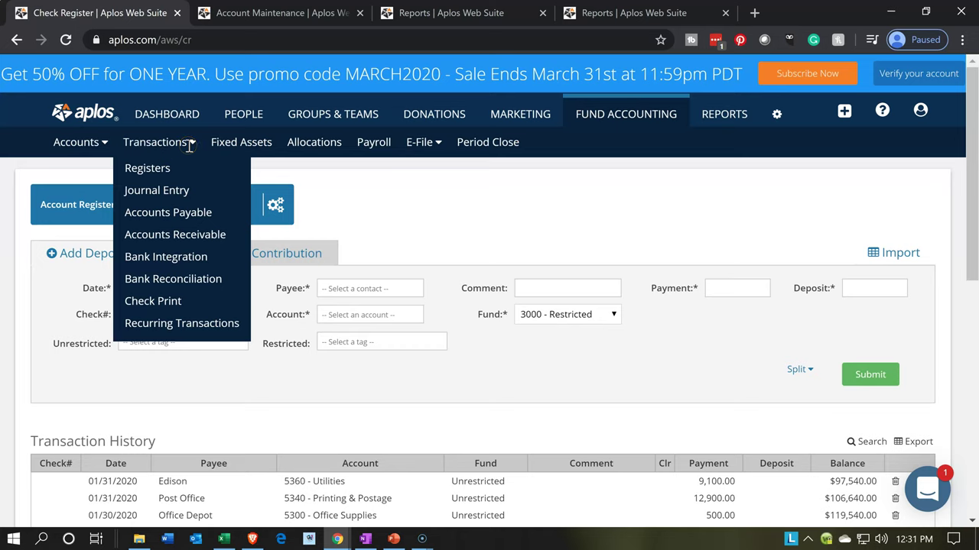
click(181, 216)
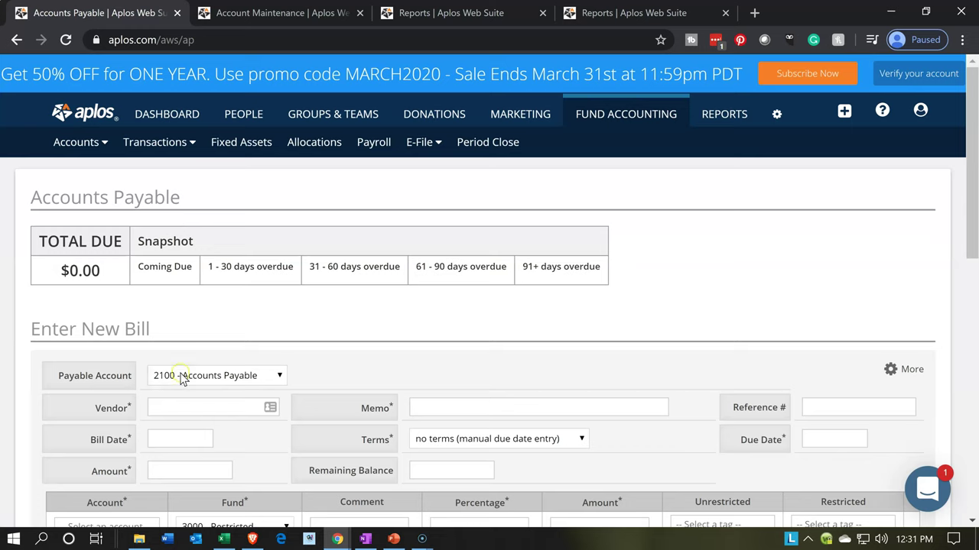
Enter Office Depot as the new bill's vendor and set the bill date to 01/30/2020.
click(173, 416)
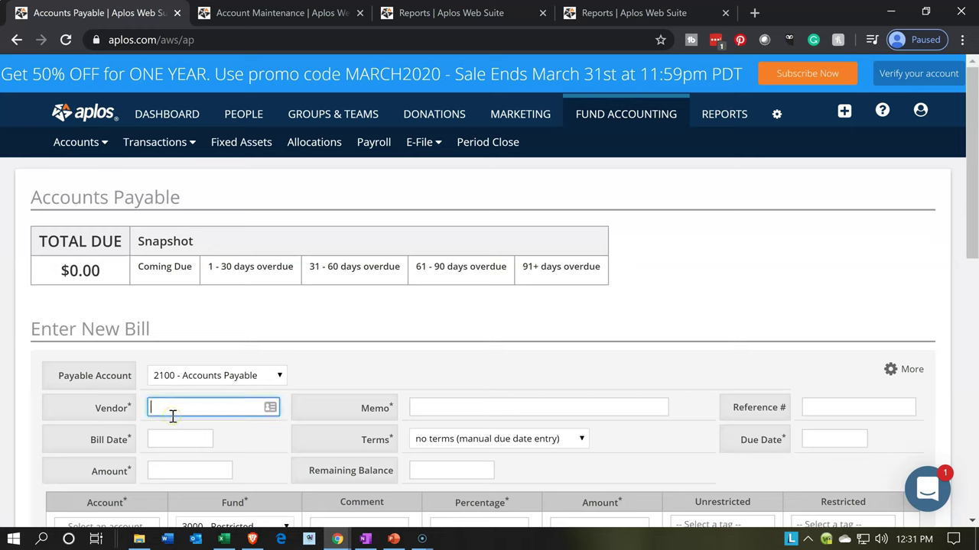
text(Office)
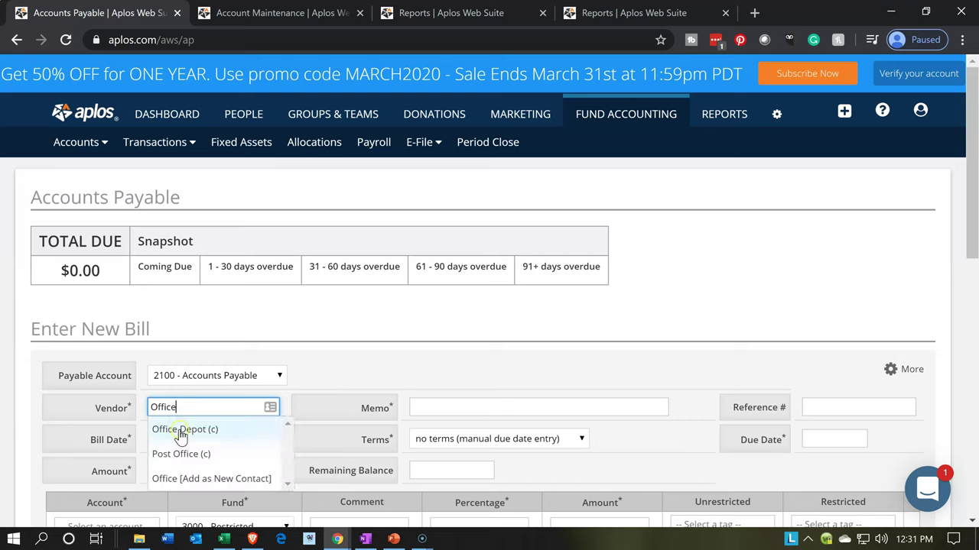
click(180, 430)
key(Tab)
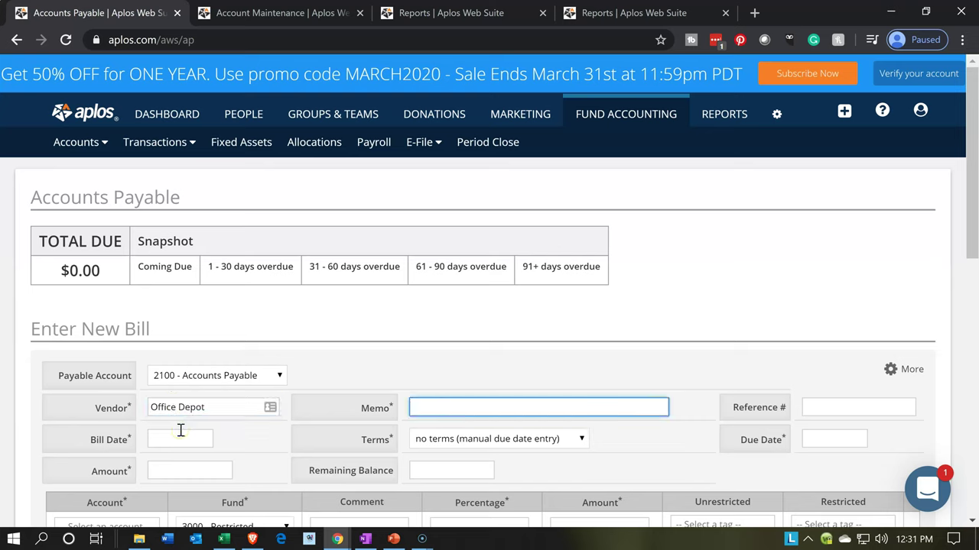
key(Tab)
click(181, 432)
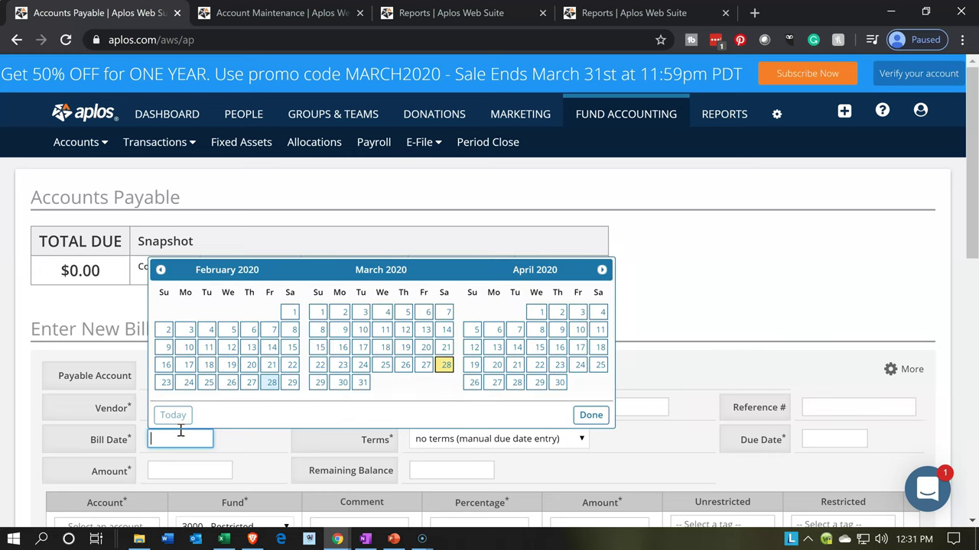
click(161, 270)
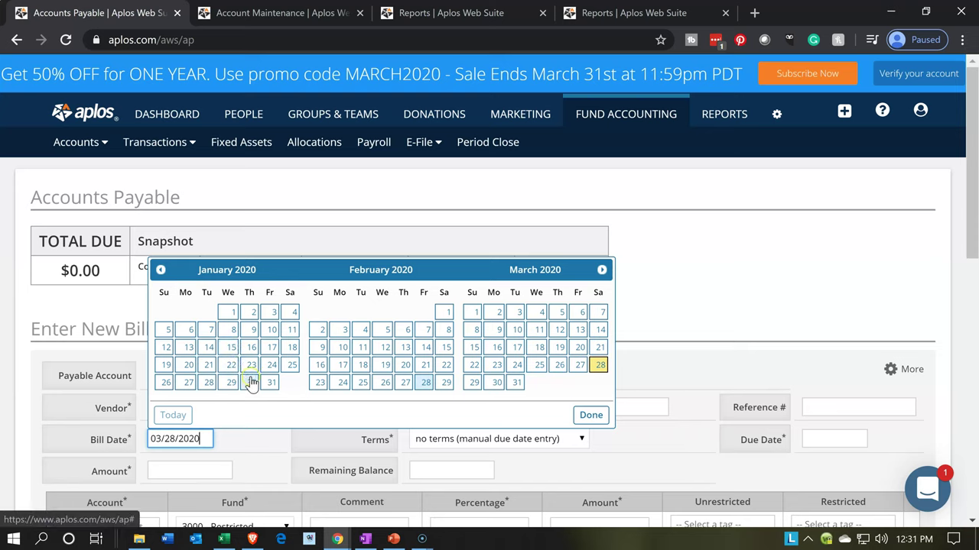
click(252, 383)
key(Tab)
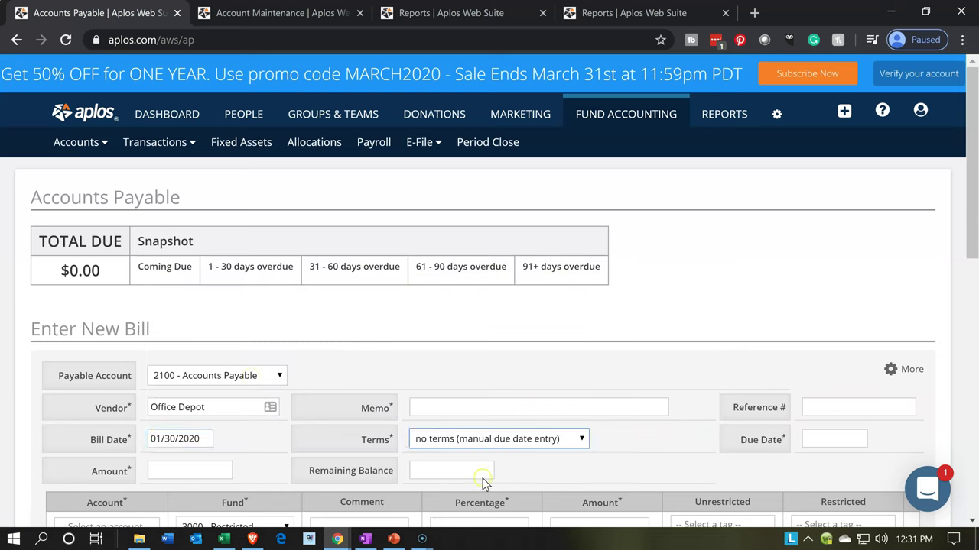
Set the bill's payment terms to net 15.
click(541, 442)
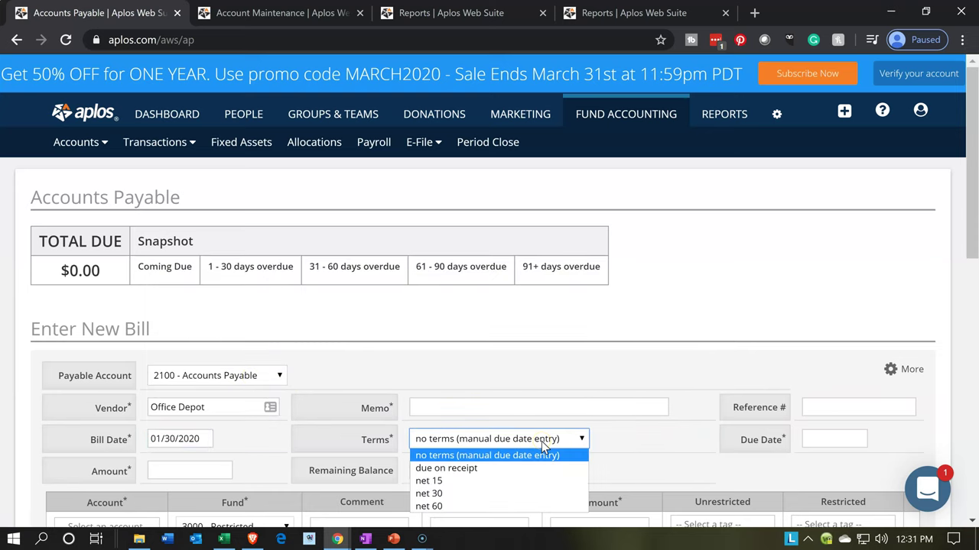
click(527, 481)
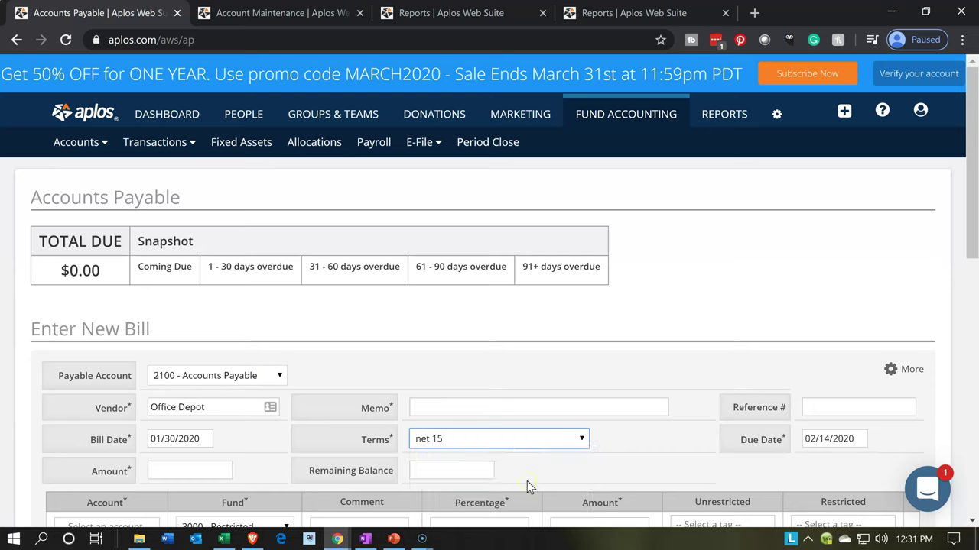
click(766, 446)
key(Tab)
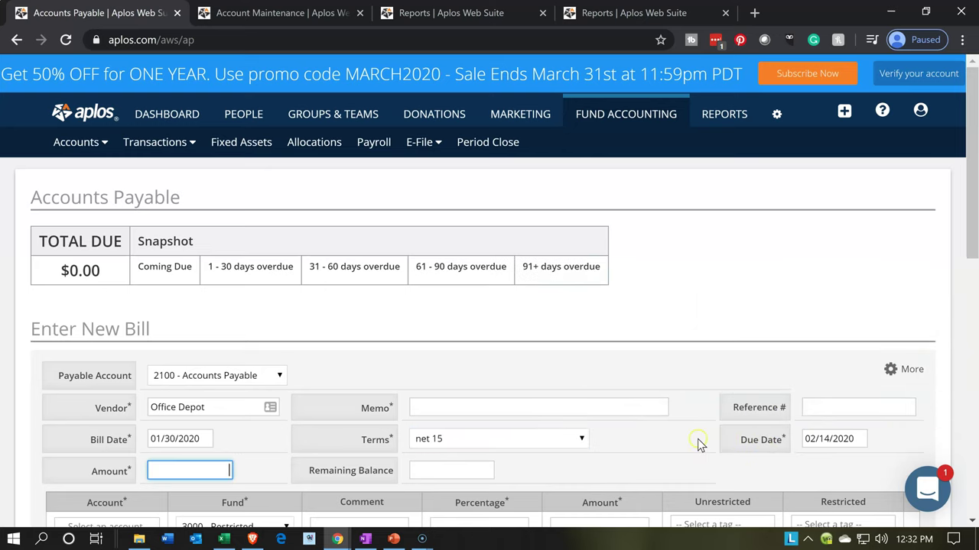
Check entry 6e's amount in the Excel worksheet and enter 4500 as the Aplos bill's amount.
scroll(699, 443, down, 2)
scroll(486, 512, down, 2)
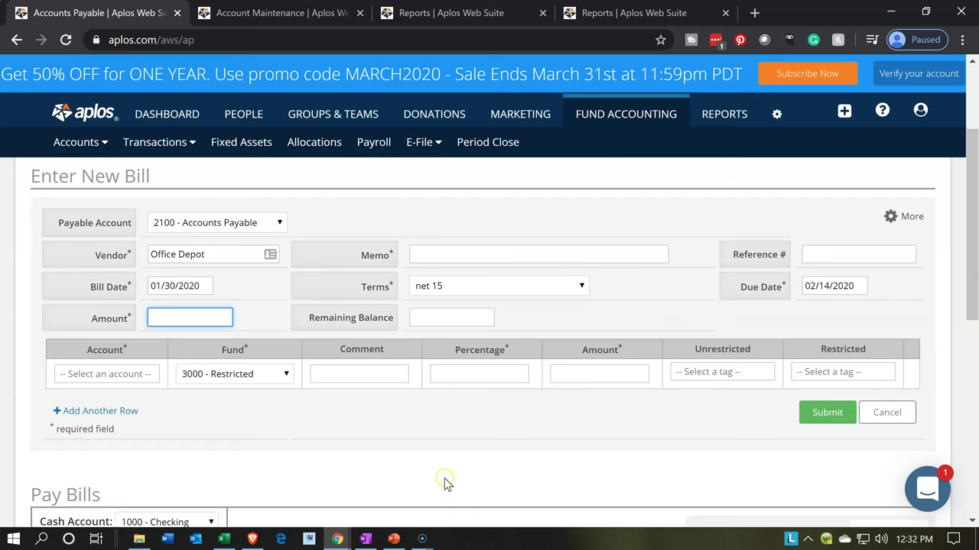
click(222, 539)
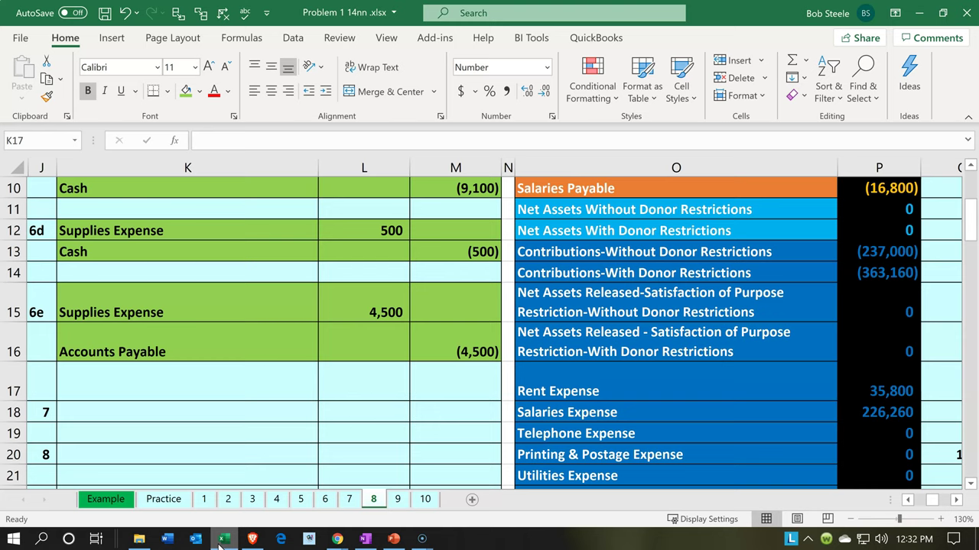
click(222, 540)
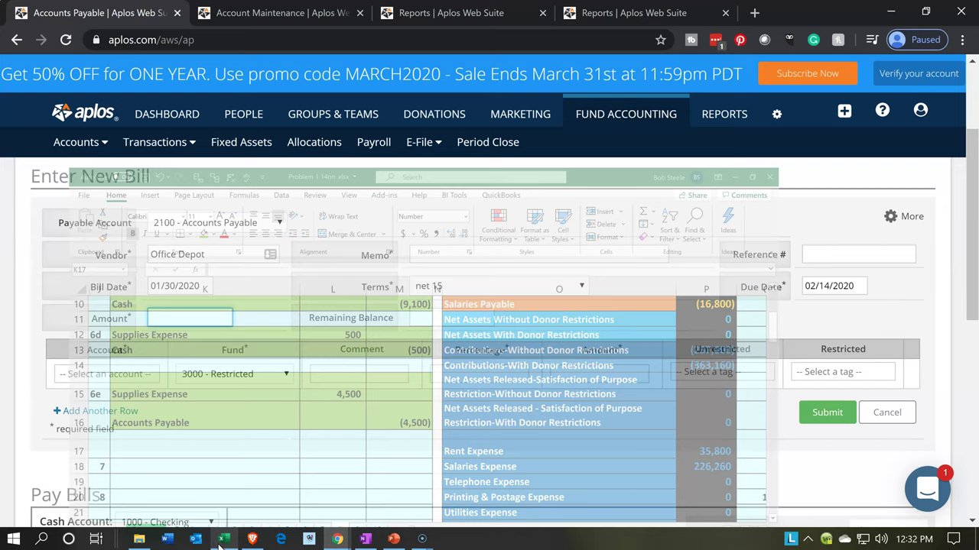
click(172, 327)
text(450)
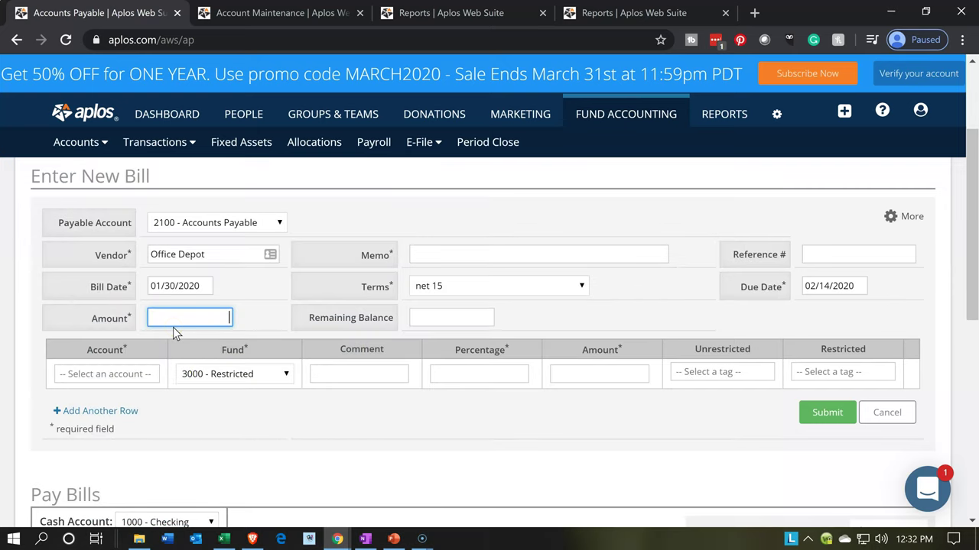
text(0)
key(Tab)
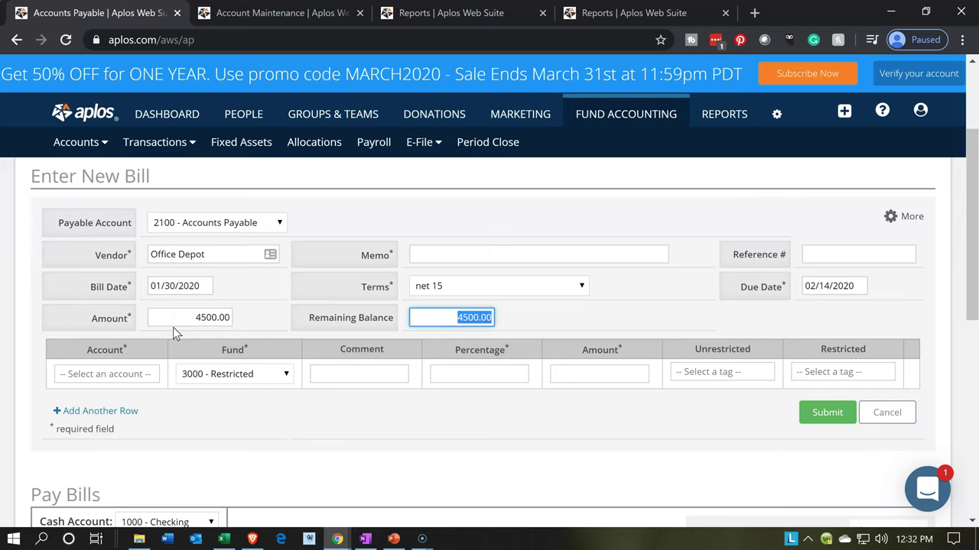
Allocate 100 percent of the bill to account 5300 - Office Supplies in the 3100 - Unrestricted fund.
key(Tab)
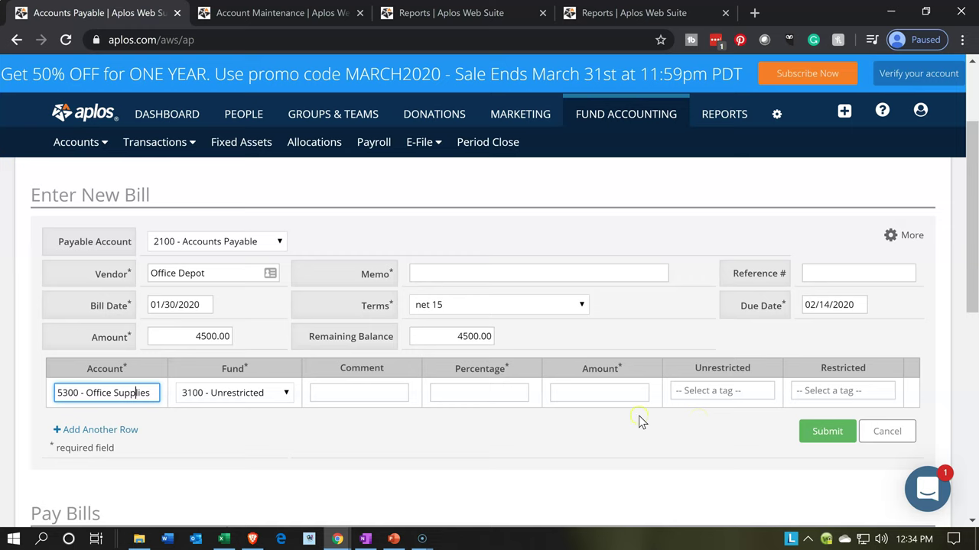
click(513, 394)
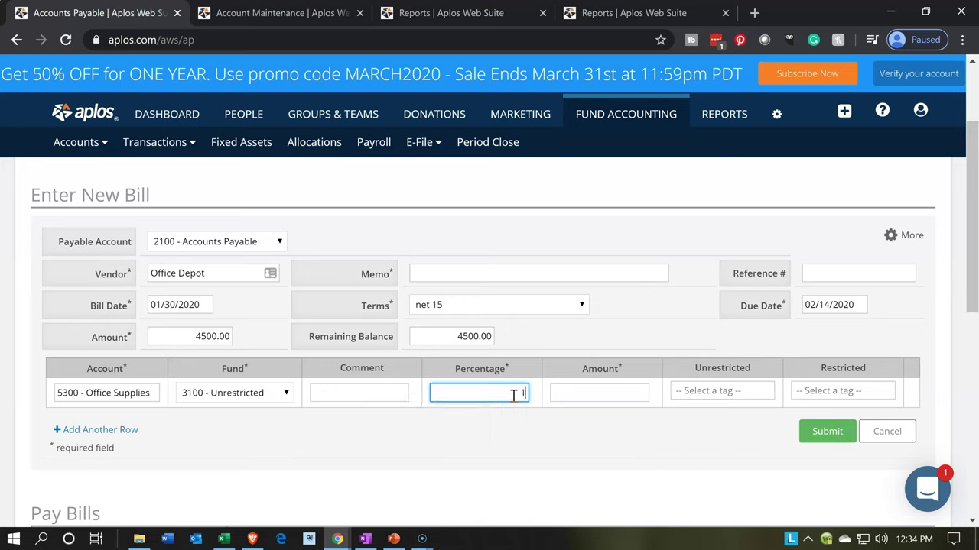
text(100)
click(610, 436)
key(Tab)
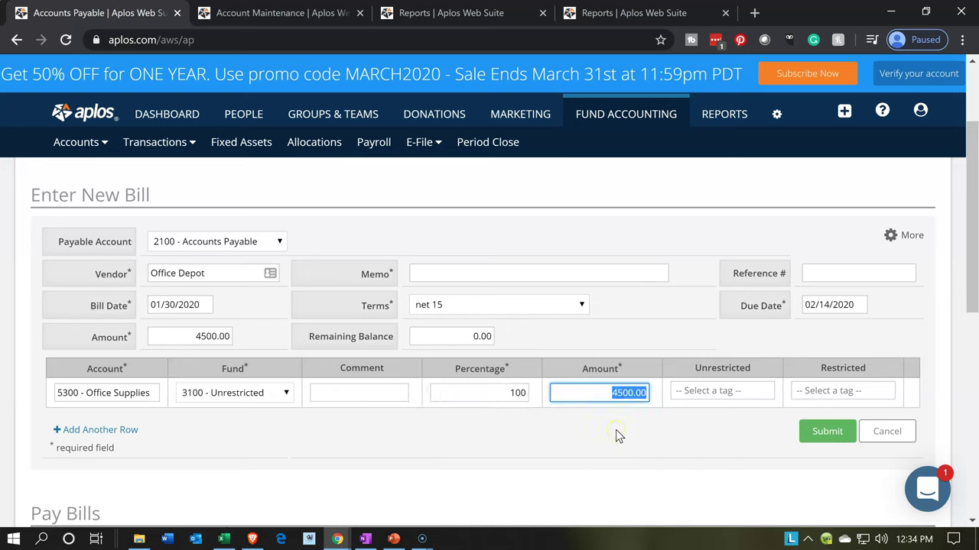
Try to submit the Office Depot bill without a memo and review the returned form.
click(557, 421)
click(136, 465)
click(680, 420)
click(808, 445)
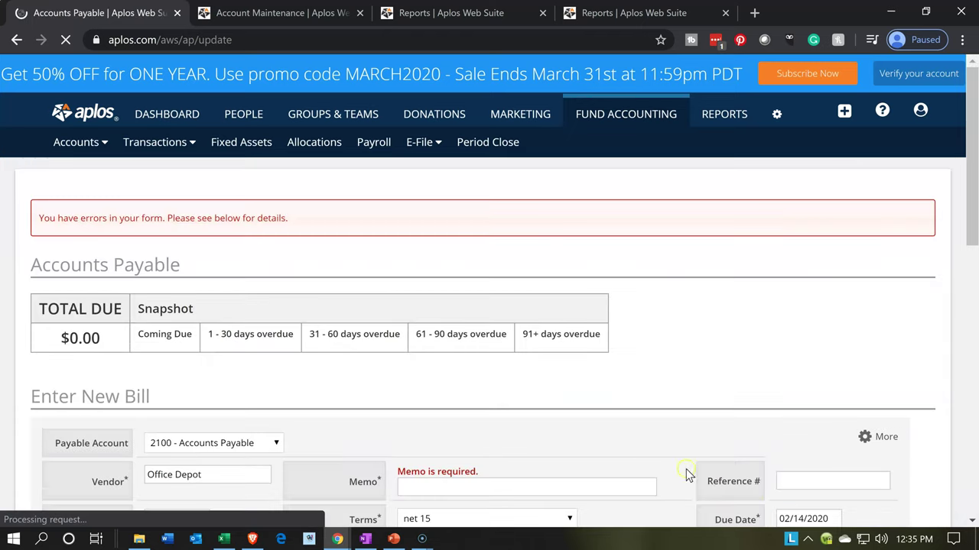
scroll(522, 428, down, 3)
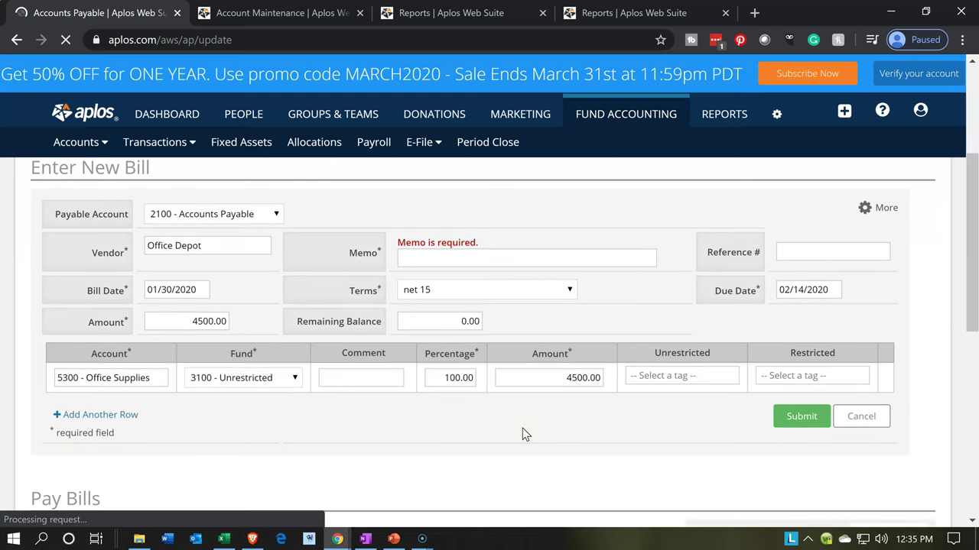
Enter "Office supplies" as the Office Depot bill's memo and submit the bill.
click(434, 257)
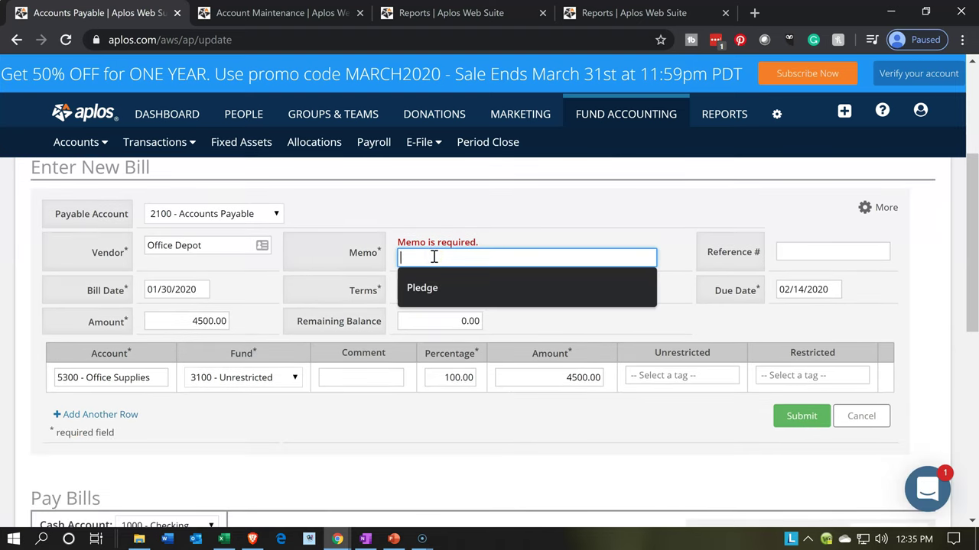
text(Postage)
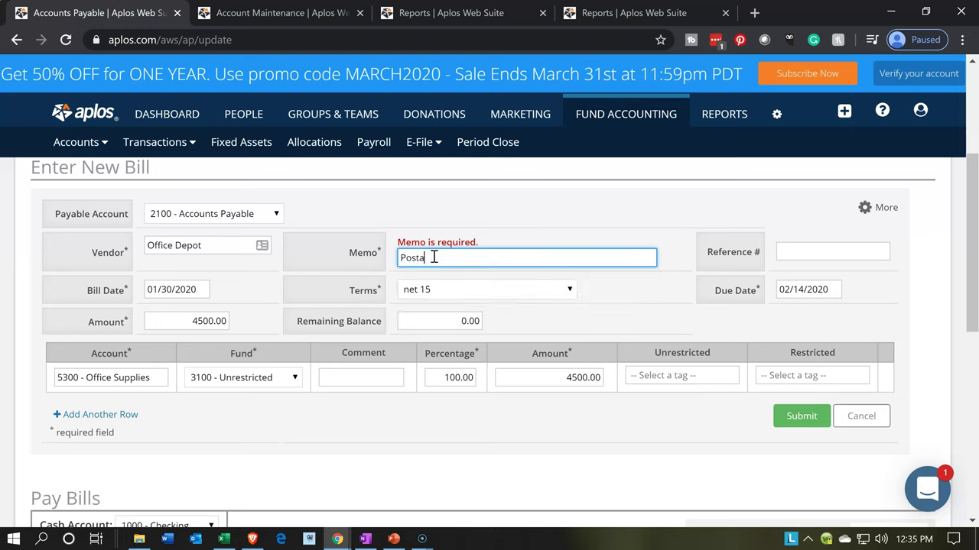
key(BackSpace)
key(BackSpace)
key(BackSpace)
key(BackSpace)
key(BackSpace)
key(BackSpace)
key(BackSpace)
text(Office supplies)
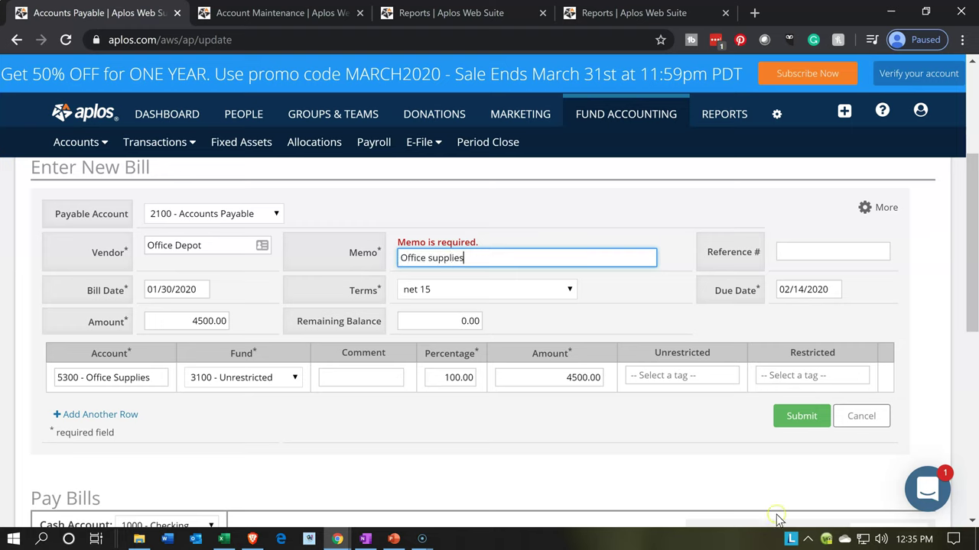
click(793, 422)
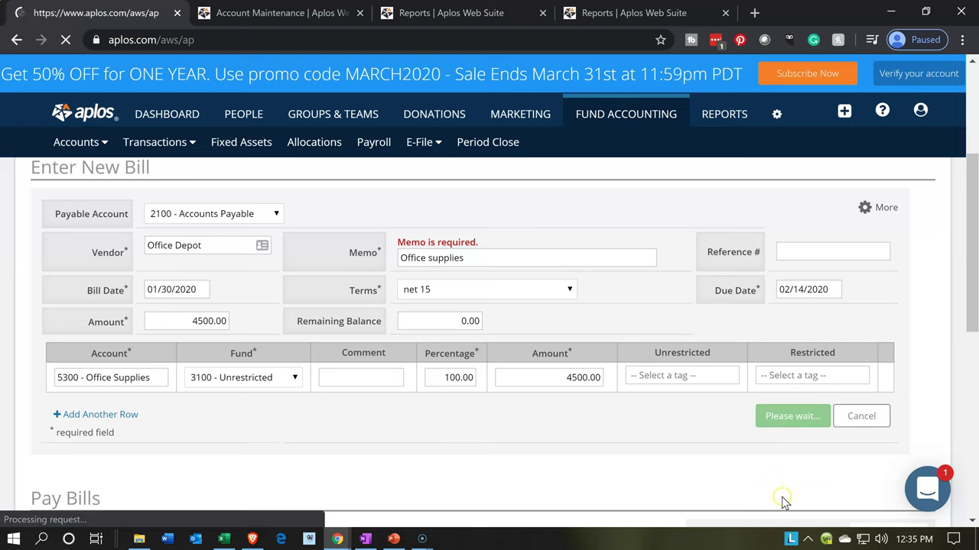
Review the Office Depot entry in the Pay Bills list.
scroll(524, 448, down, 2)
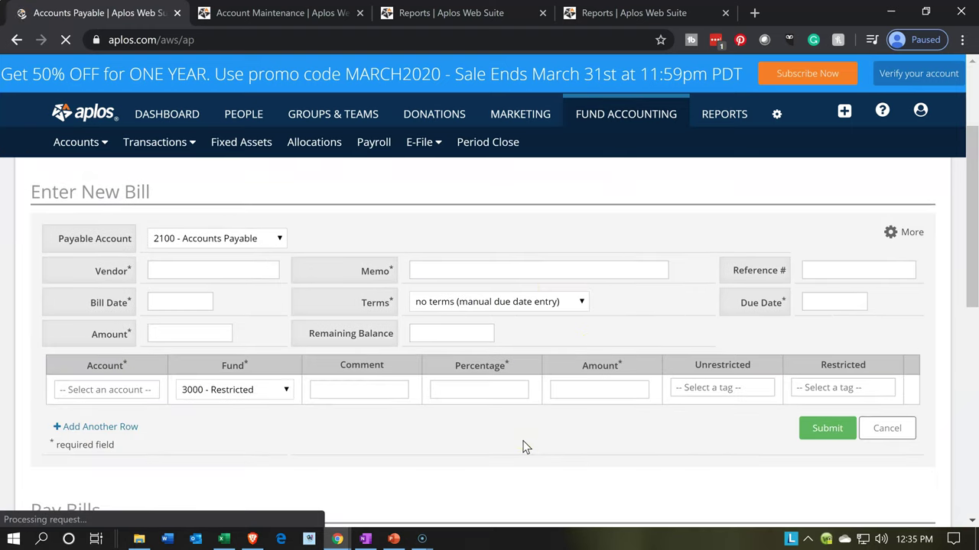
scroll(524, 448, down, 4)
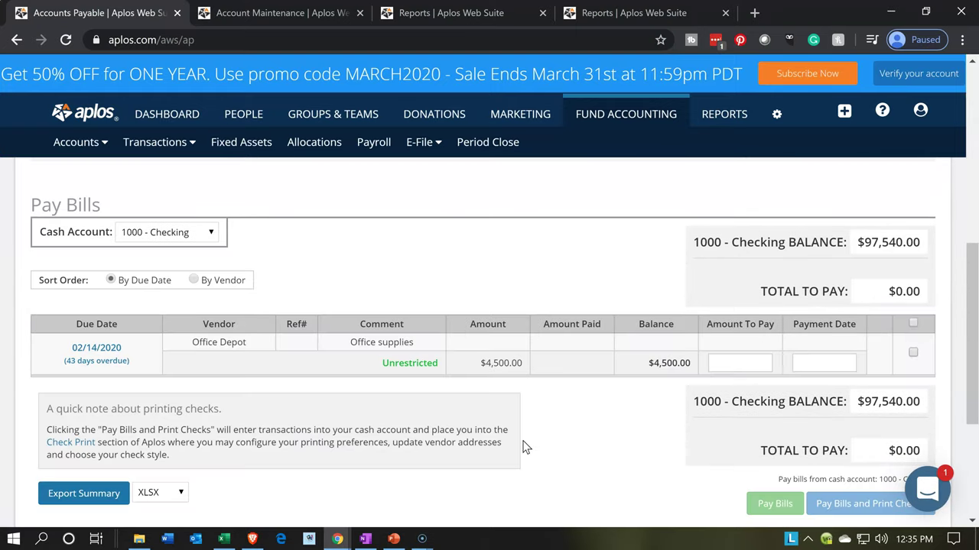
click(541, 403)
Reload the Balance Sheet by Fund report and check Accounts Payable under current liabilities.
click(609, 13)
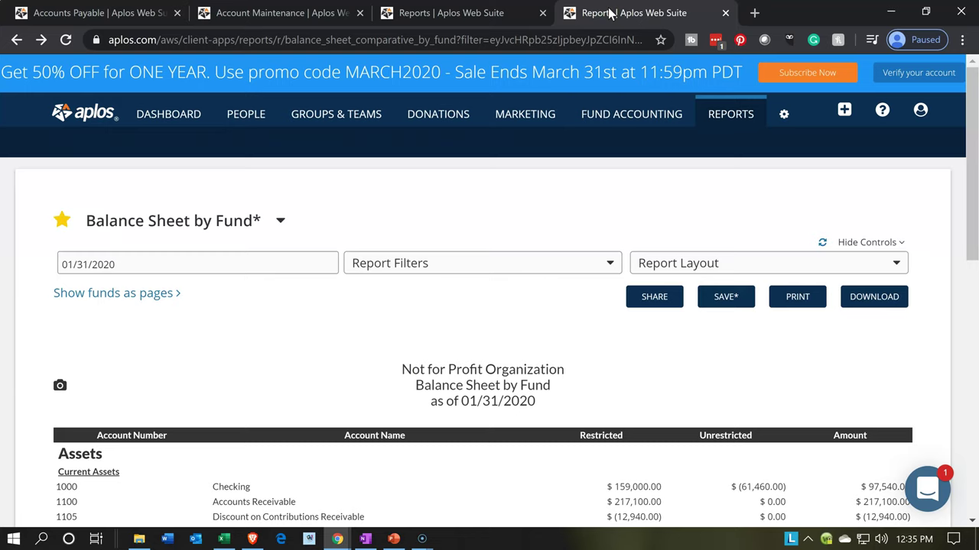
click(66, 42)
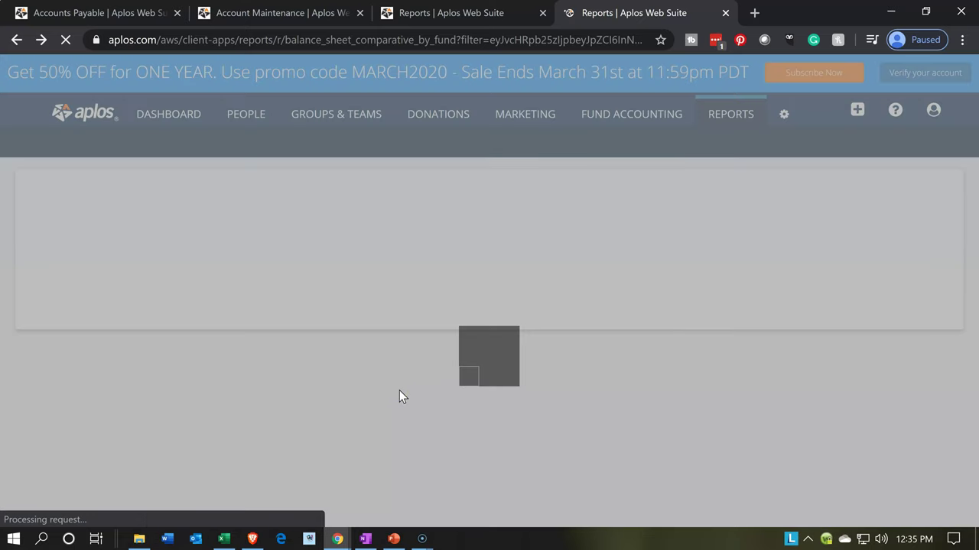
scroll(399, 390, down, 3)
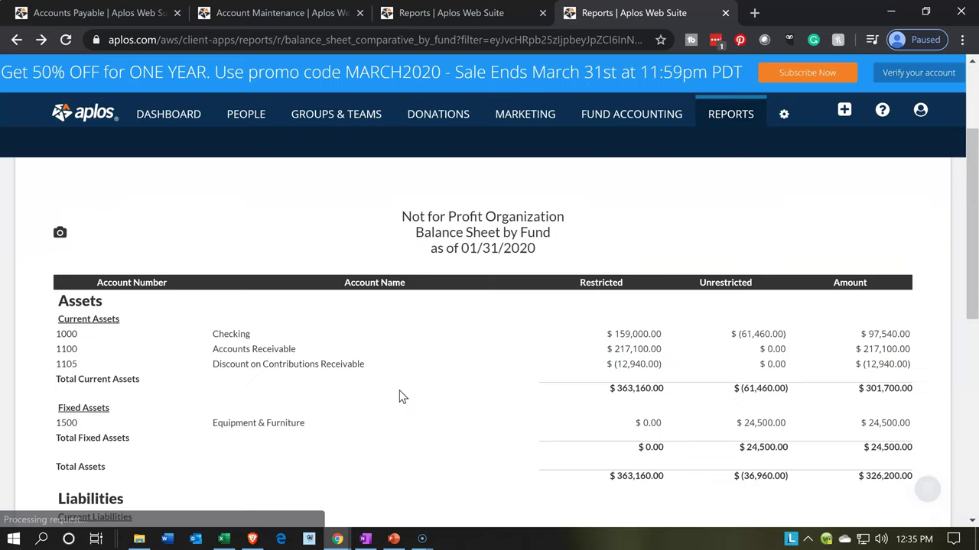
scroll(399, 396, down, 1)
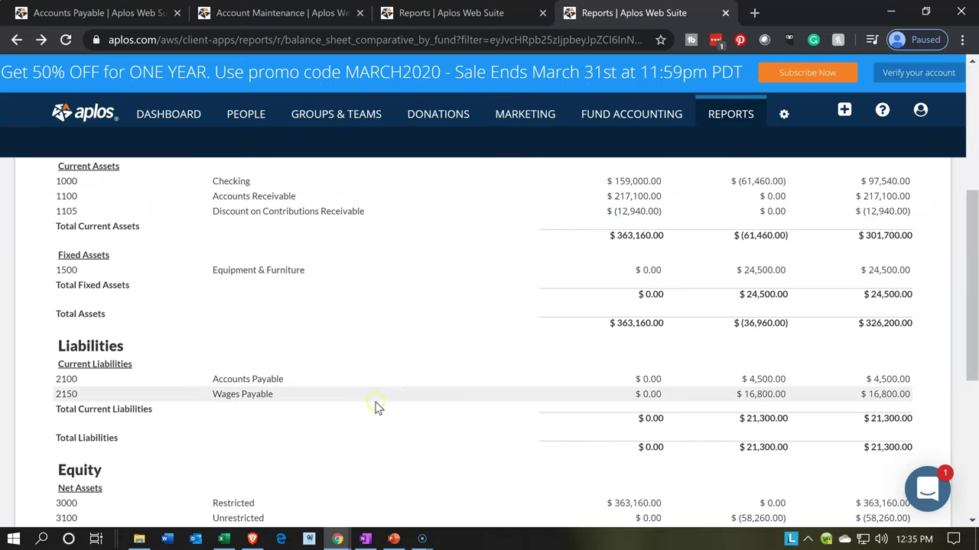
click(308, 390)
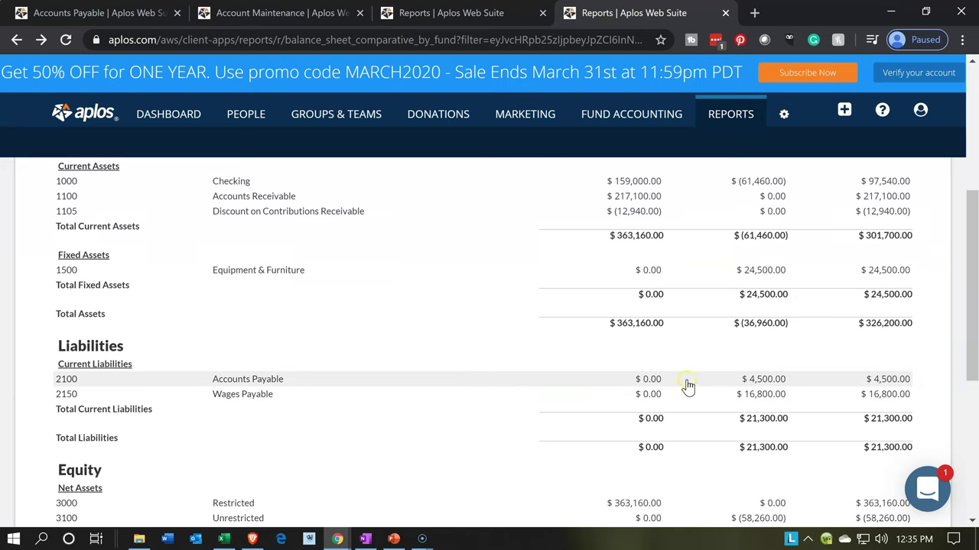
Examine the ledger detail behind the unrestricted Accounts Payable amount, and return to the Balance Sheet by Fund.
click(753, 380)
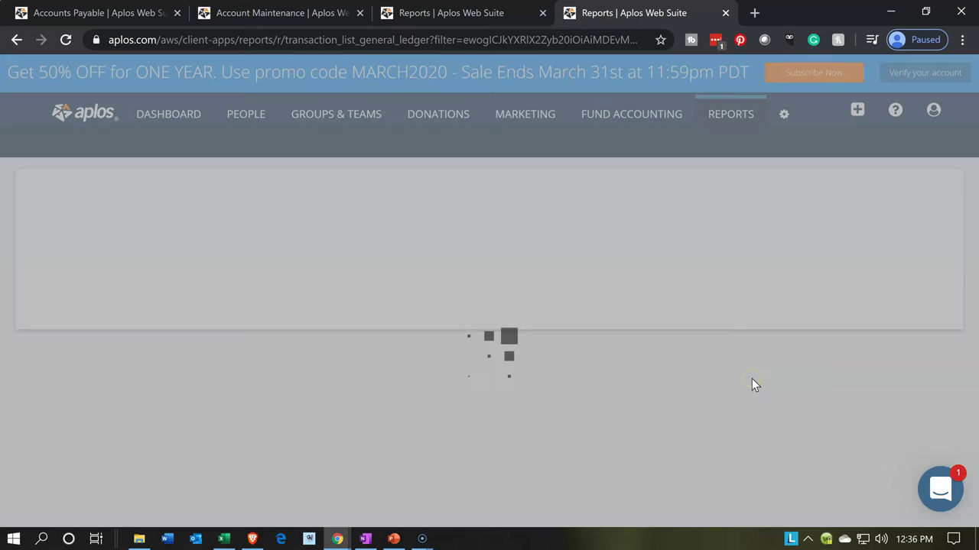
scroll(714, 395, down, 1)
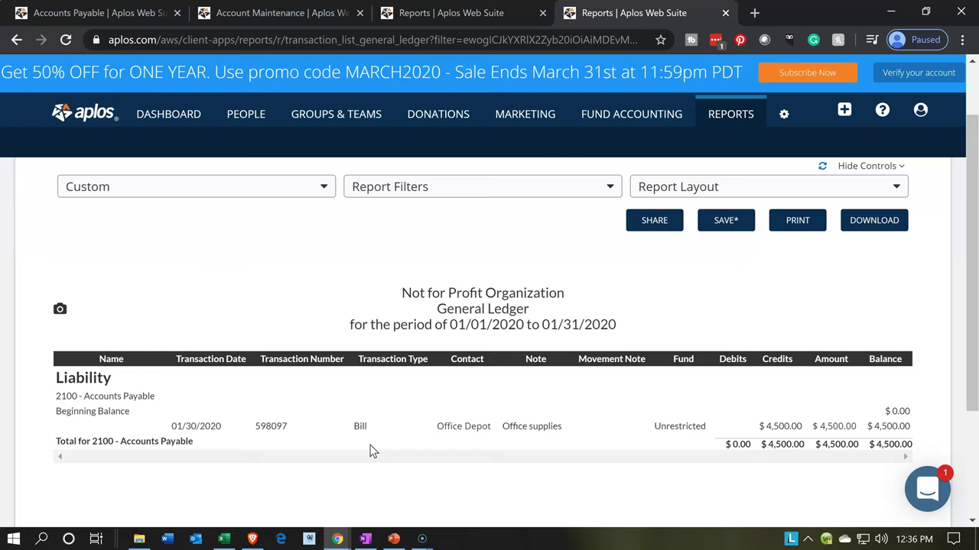
click(16, 40)
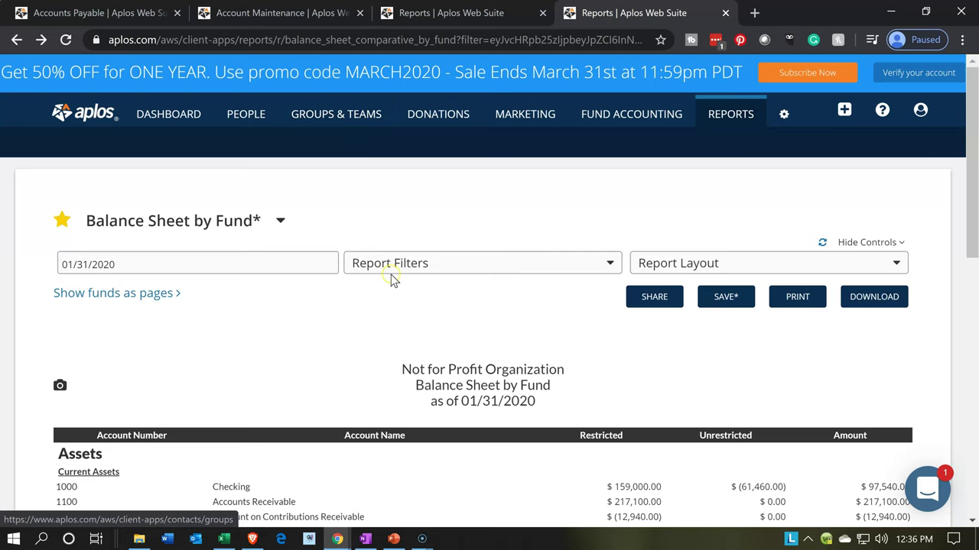
scroll(391, 279, down, 1)
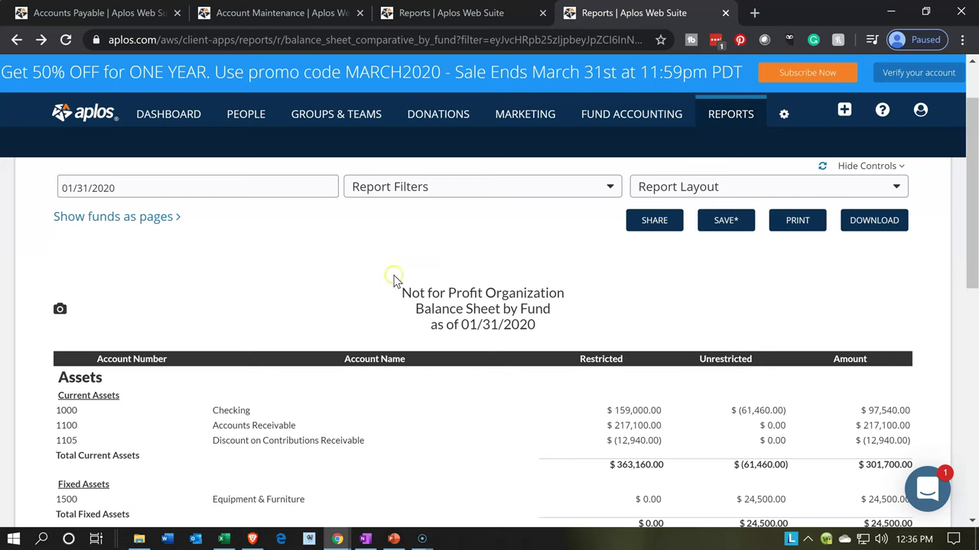
Reload the Income Statement by Fund report and check the Office Supplies line under other expenses.
click(442, 23)
scroll(98, 179, up, 3)
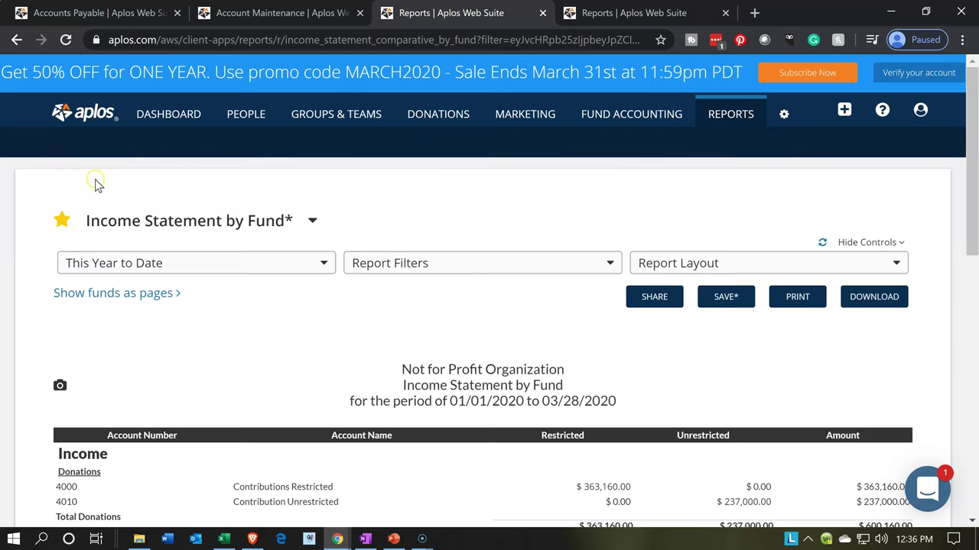
click(65, 40)
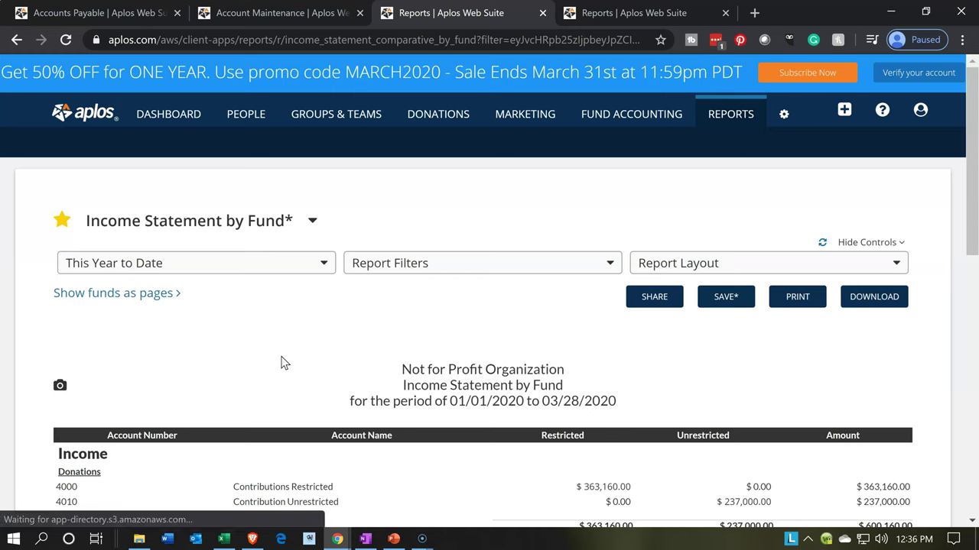
scroll(281, 362, down, 4)
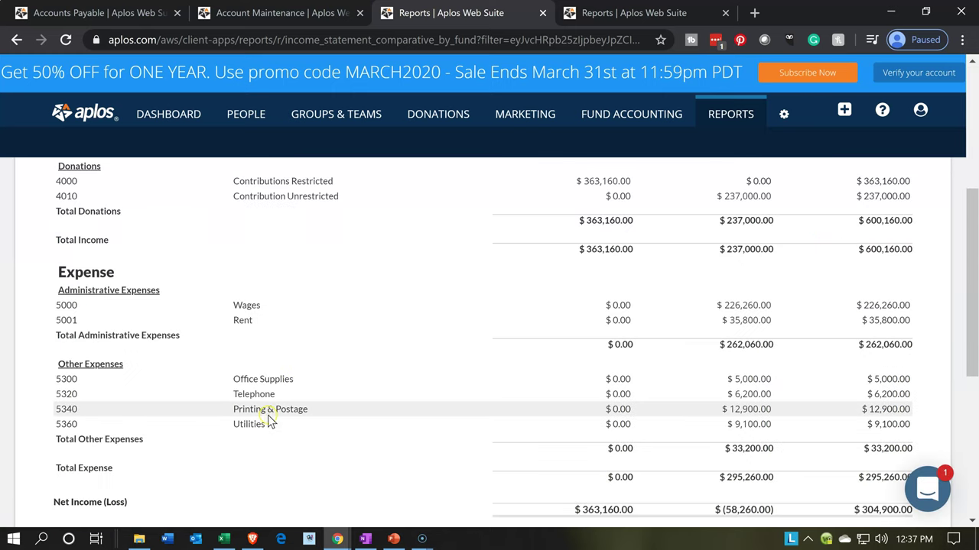
click(323, 419)
click(682, 380)
Examine the ledger detail behind the unrestricted Office Supplies amount, and return to the Income Statement by Fund.
click(739, 379)
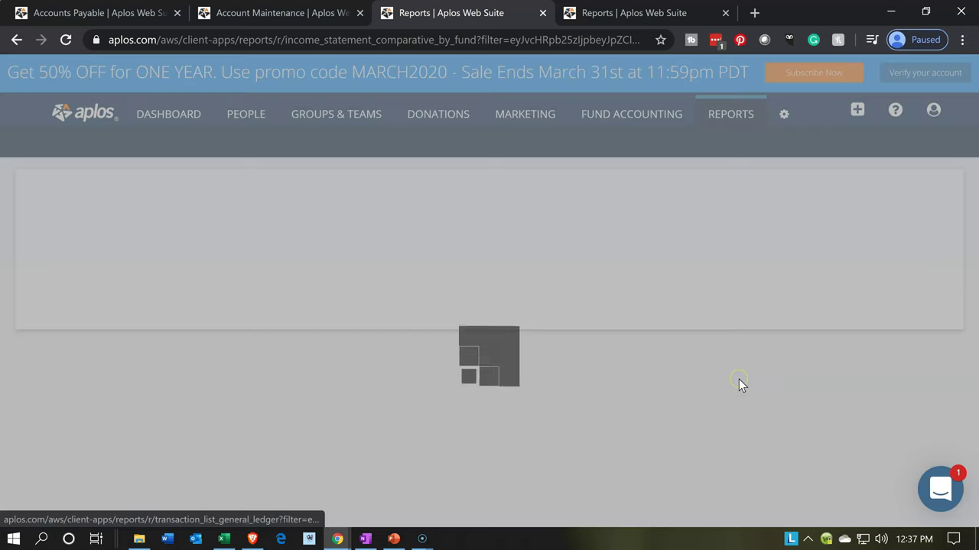
scroll(739, 384, down, 1)
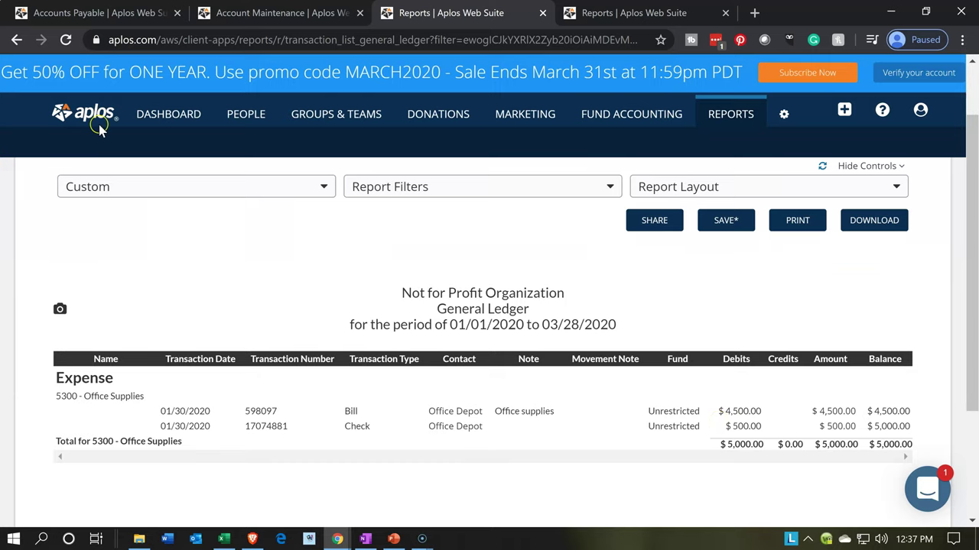
click(20, 42)
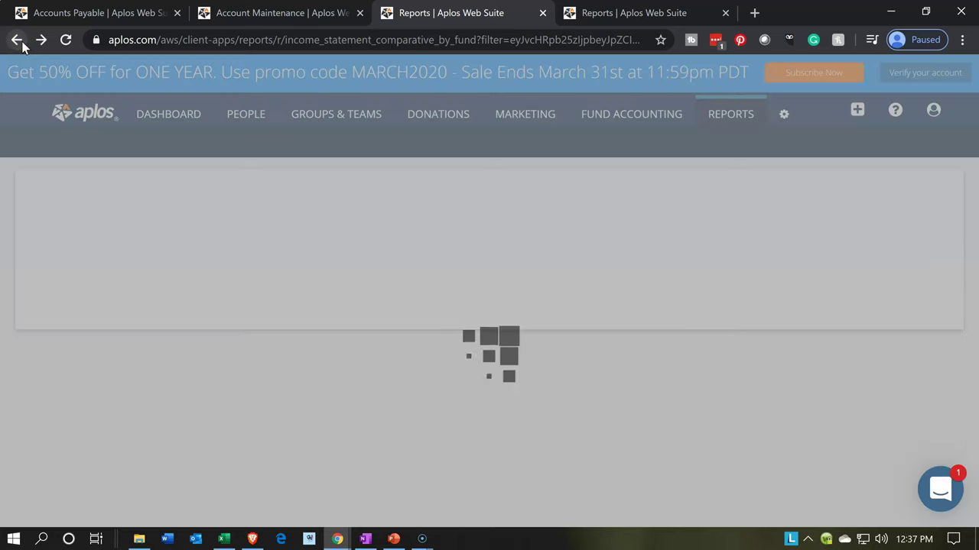
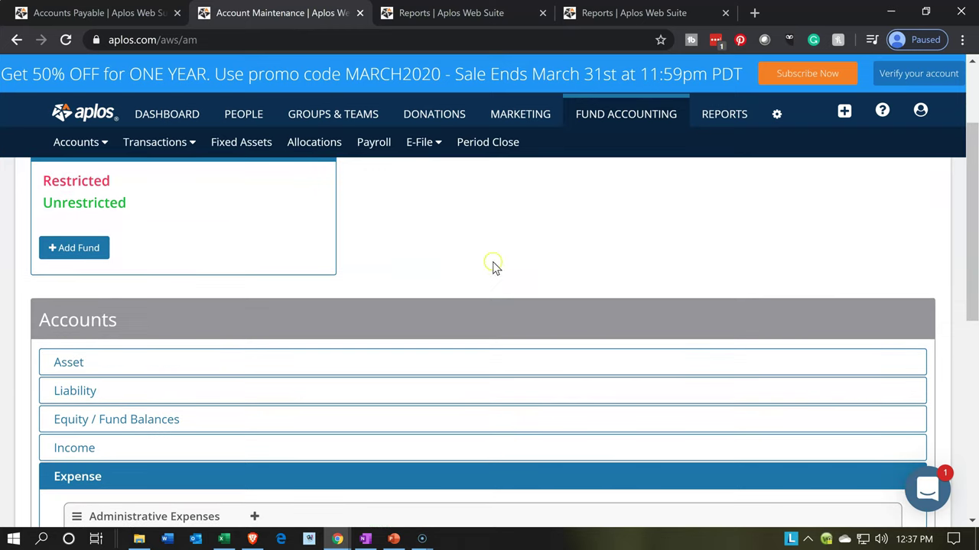
Open the Aged Payables report from the reports list, replacing the Account Maintenance page, and review its aging columns.
click(640, 115)
click(710, 122)
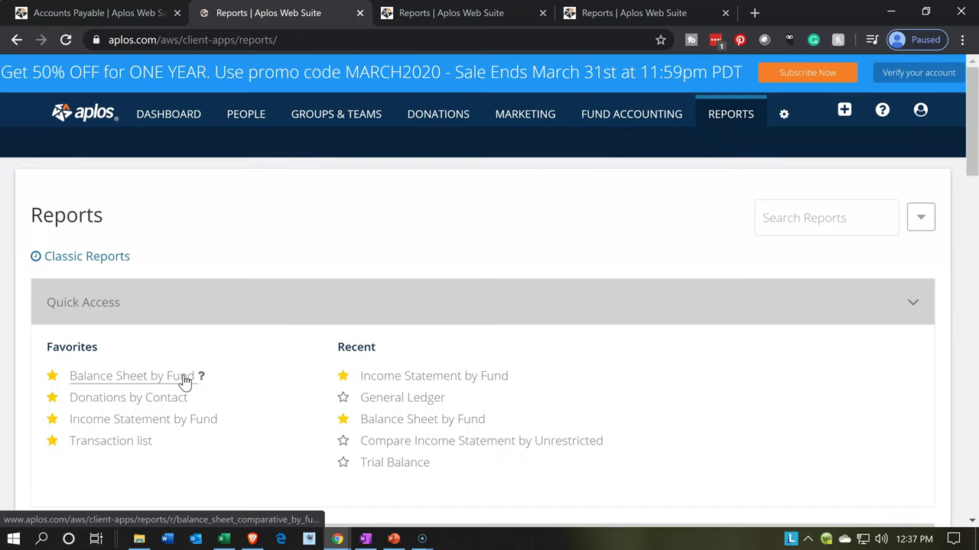
click(184, 383)
scroll(184, 382, down, 1)
scroll(185, 382, down, 4)
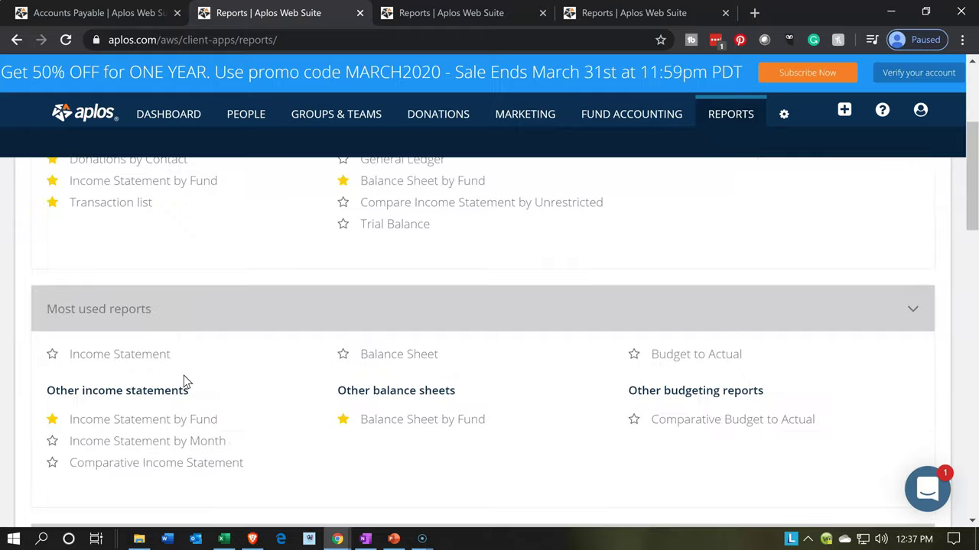
scroll(184, 382, down, 5)
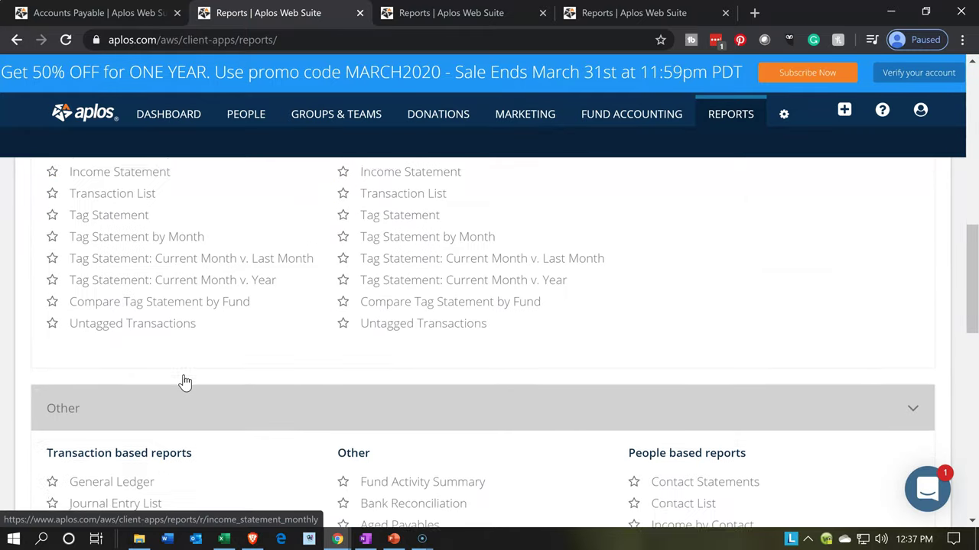
scroll(185, 375, down, 1)
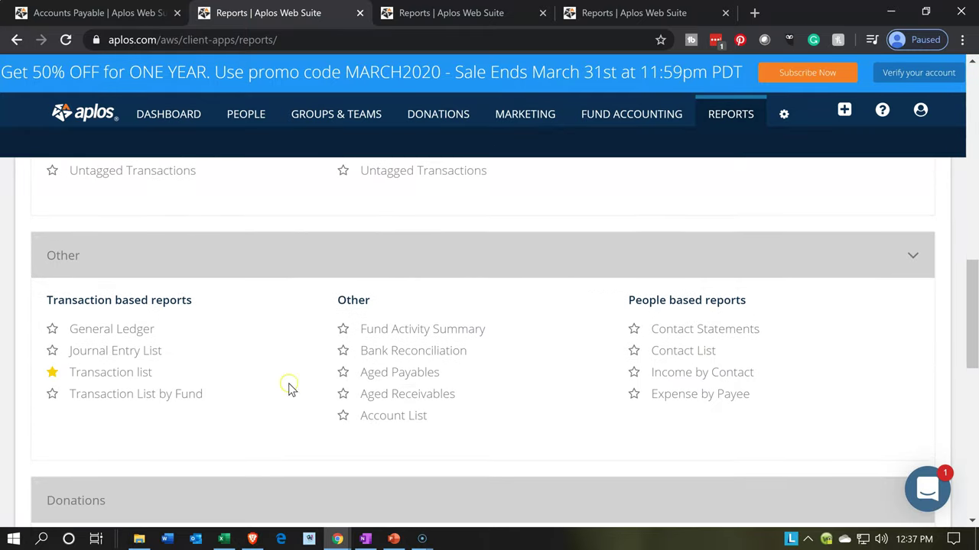
click(380, 371)
click(407, 375)
scroll(407, 375, down, 1)
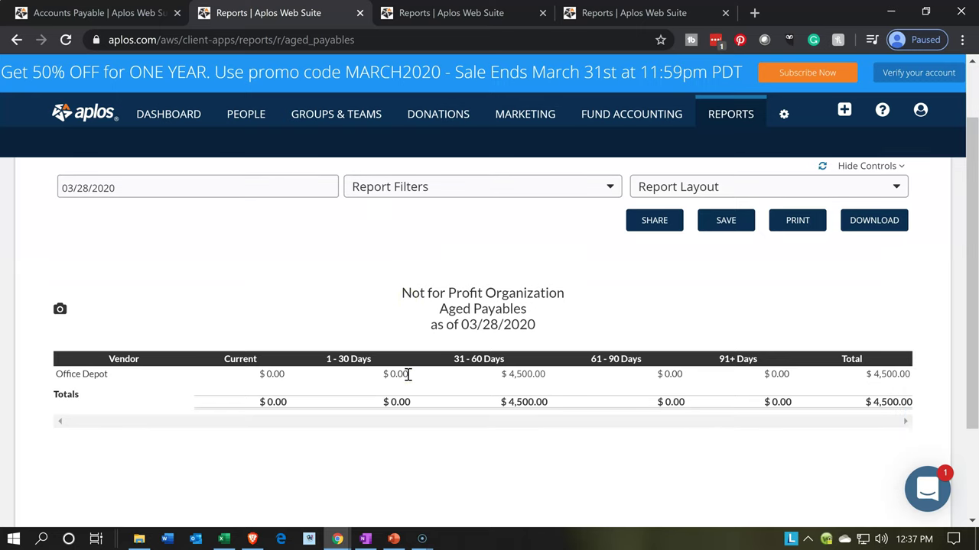
click(499, 392)
Set the Aged Payables report date to 01/31/2020 and review the Office Depot aging.
click(279, 187)
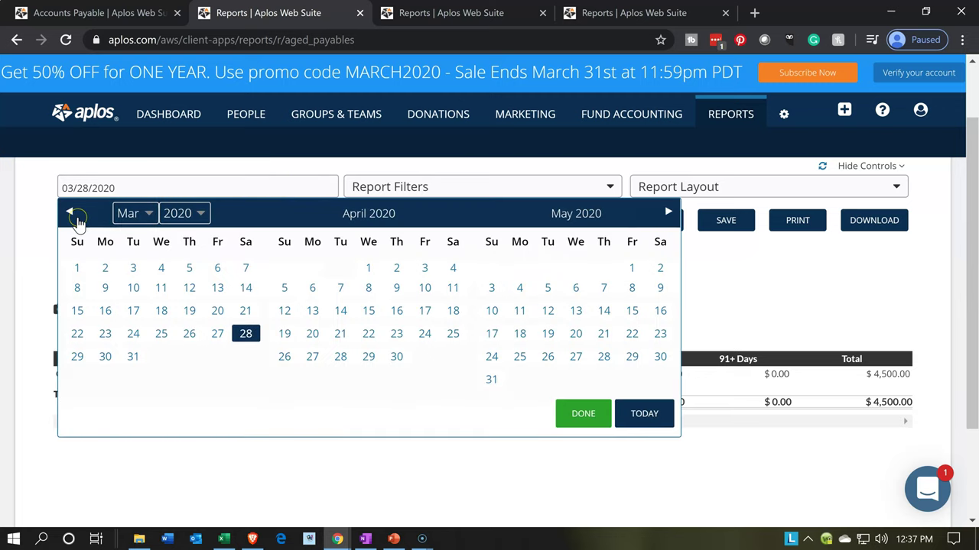
click(75, 216)
click(76, 220)
click(218, 357)
click(570, 388)
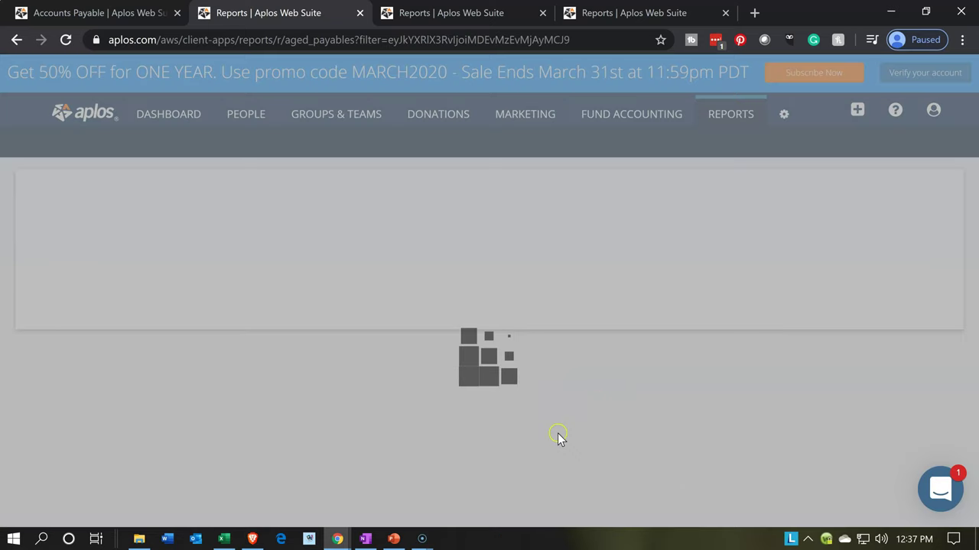
scroll(459, 456, down, 1)
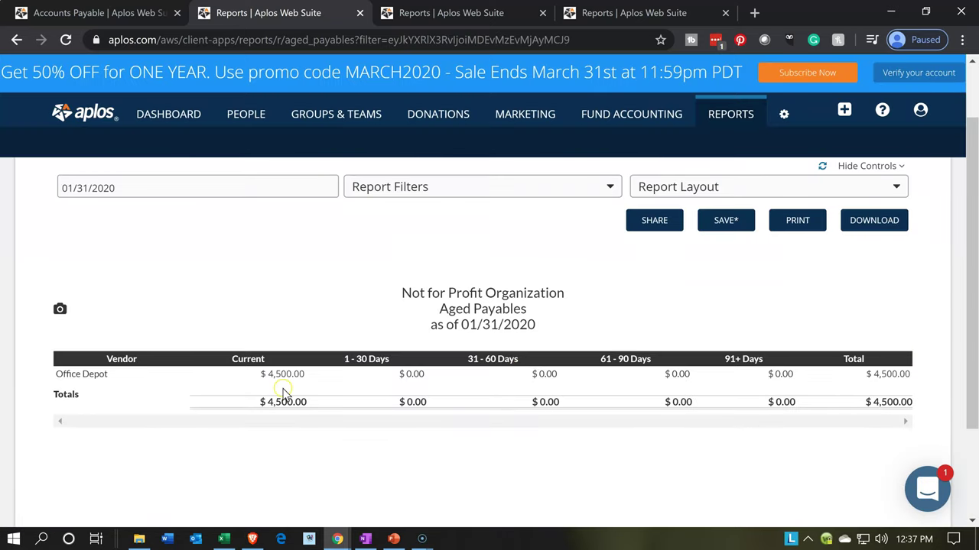
click(384, 382)
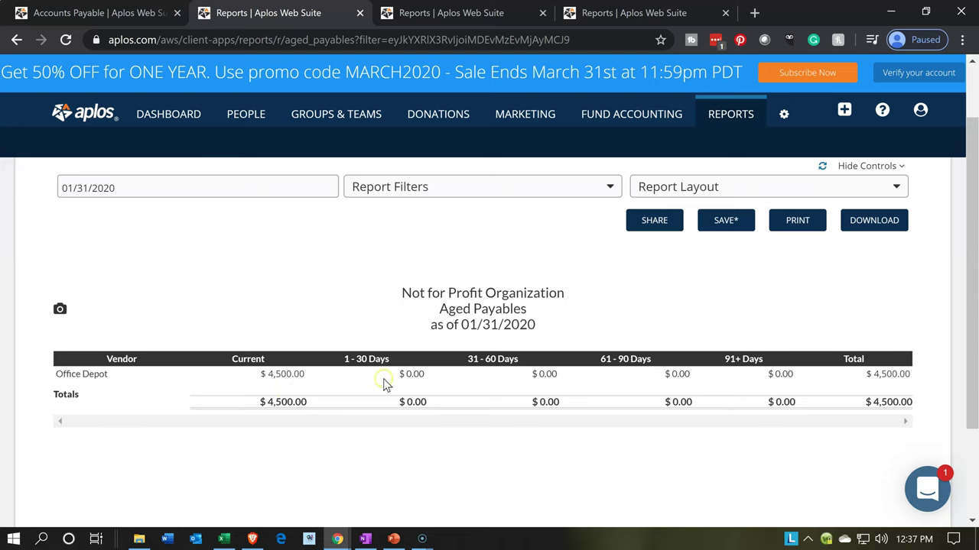
click(485, 379)
click(496, 386)
Compare Accounts Payable on the Balance Sheet by Fund with the Aged Payables report.
click(641, 15)
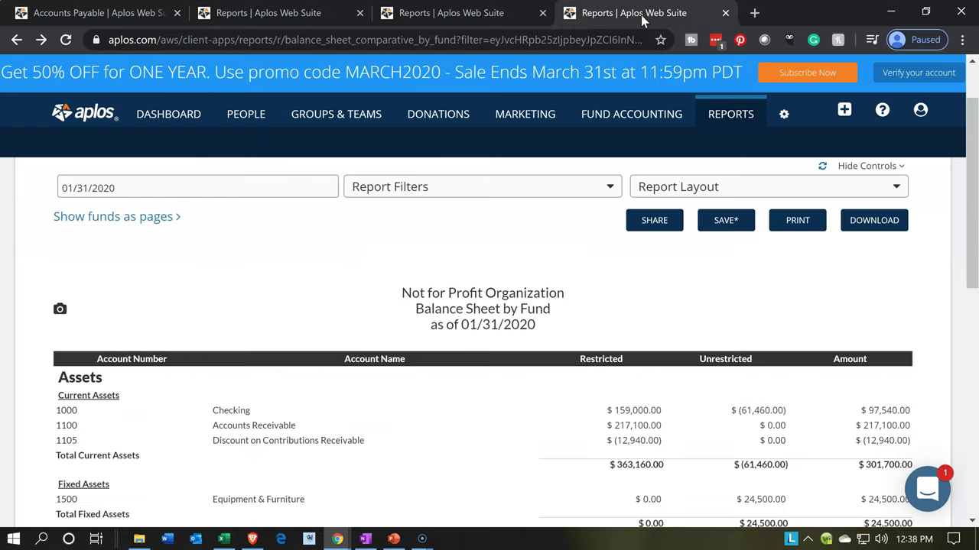
scroll(639, 428, down, 1)
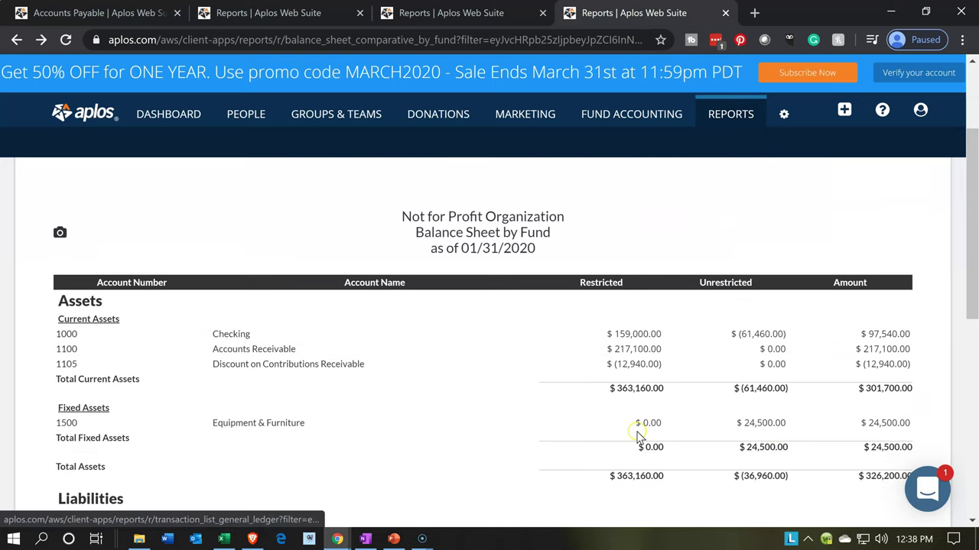
scroll(640, 438, down, 1)
scroll(639, 438, down, 1)
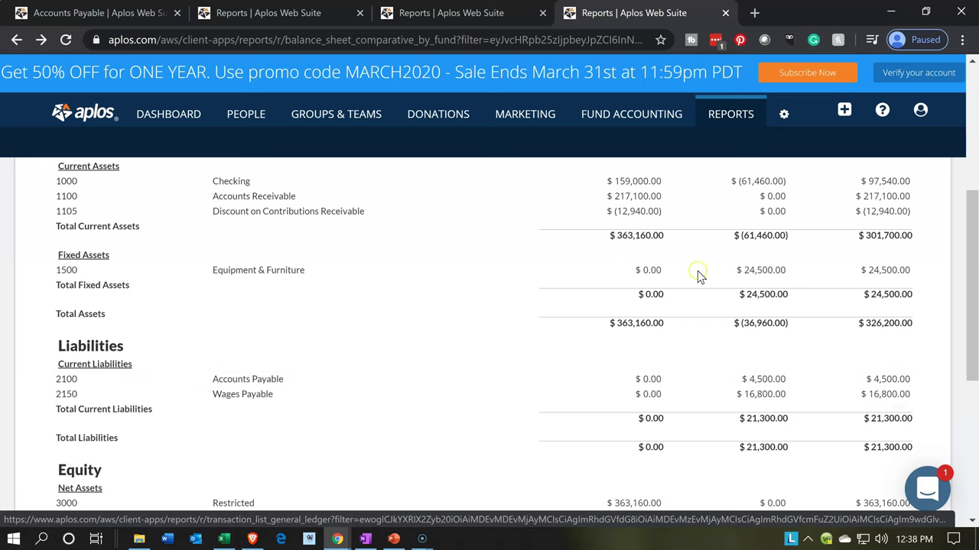
click(310, 13)
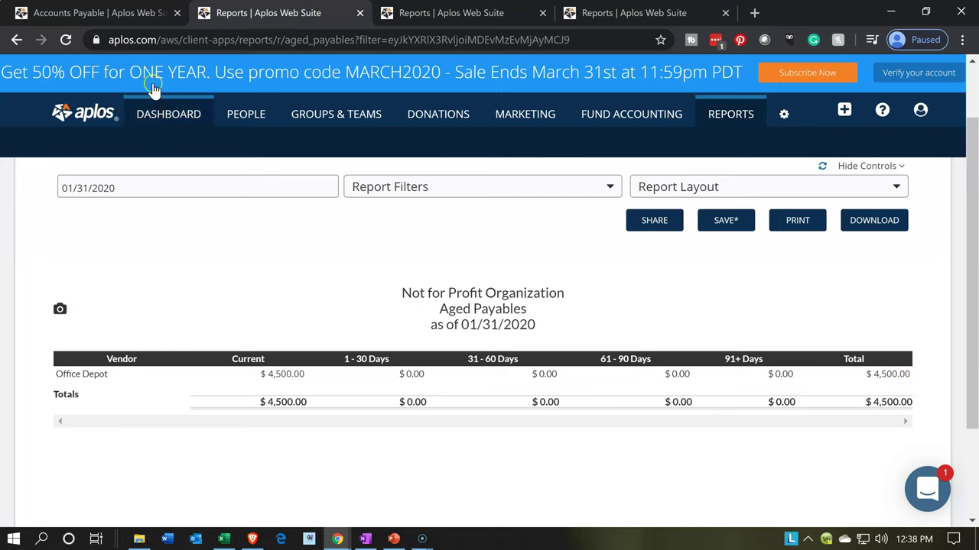
Open the Office Depot record from the contact list, replacing the Accounts Payable page.
click(134, 15)
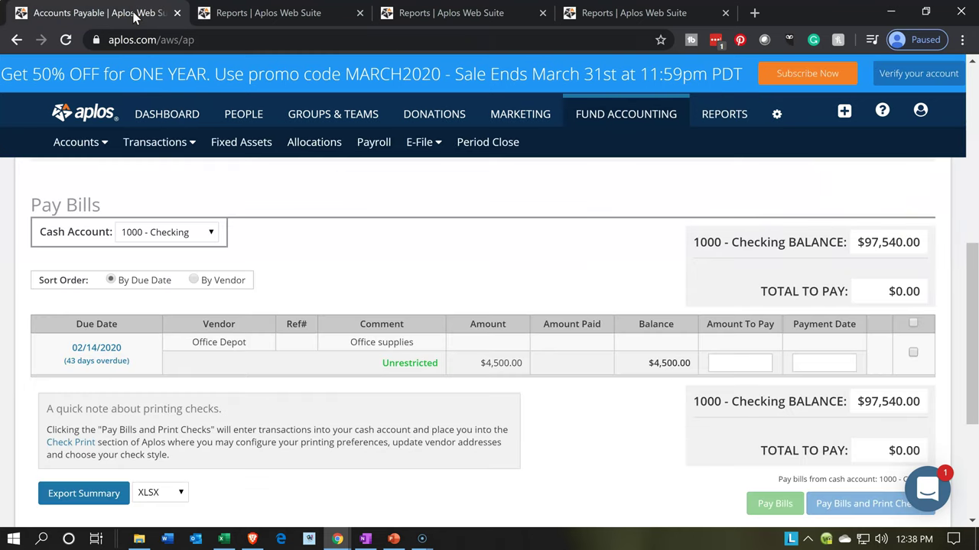
click(237, 115)
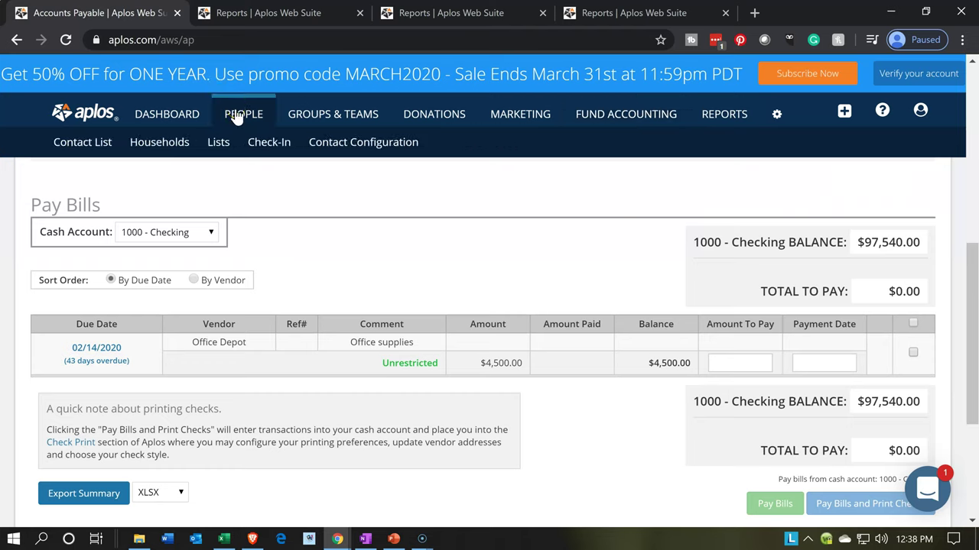
click(75, 147)
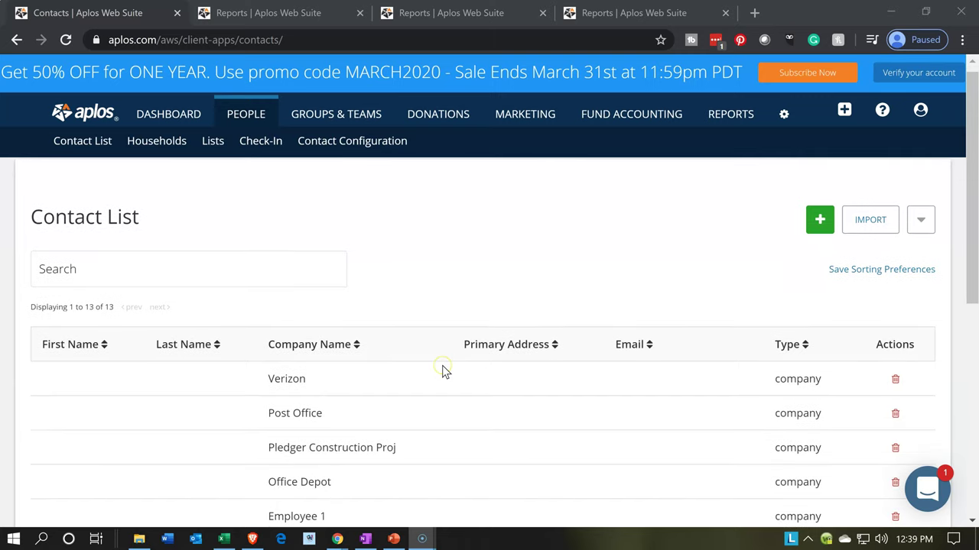
scroll(442, 366, down, 3)
click(335, 350)
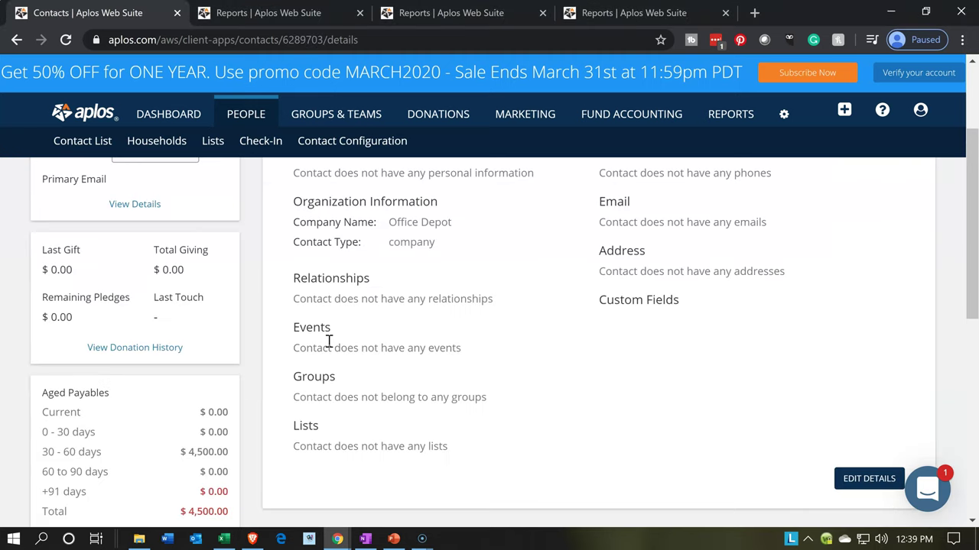
Review the Aged Payables summary in the Office Depot contact record, and return to the contact list.
scroll(329, 342, down, 1)
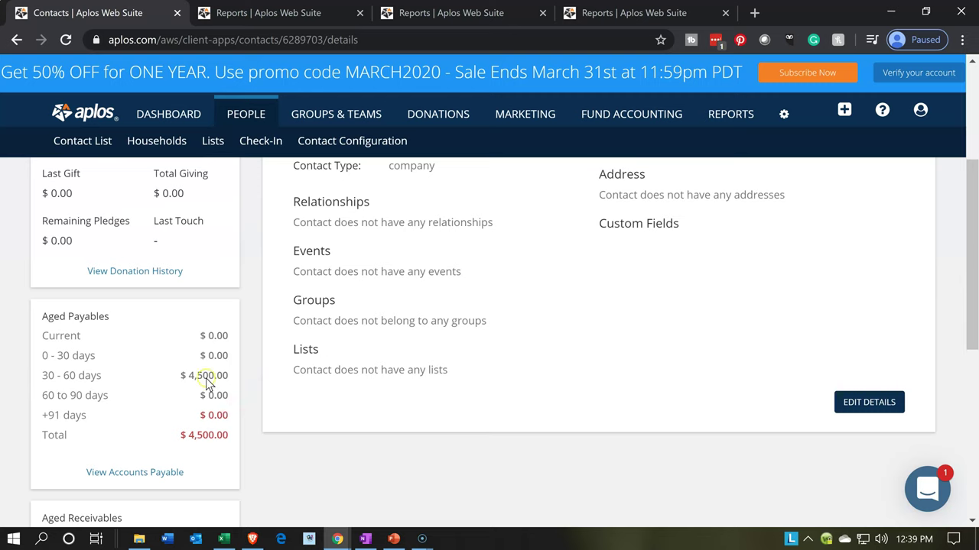
scroll(159, 371, down, 1)
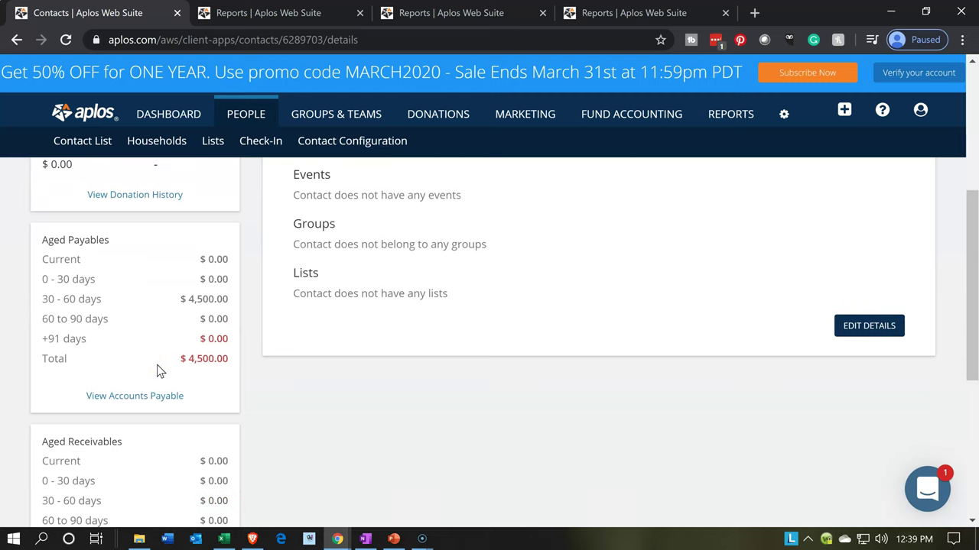
scroll(159, 371, up, 2)
scroll(156, 370, up, 2)
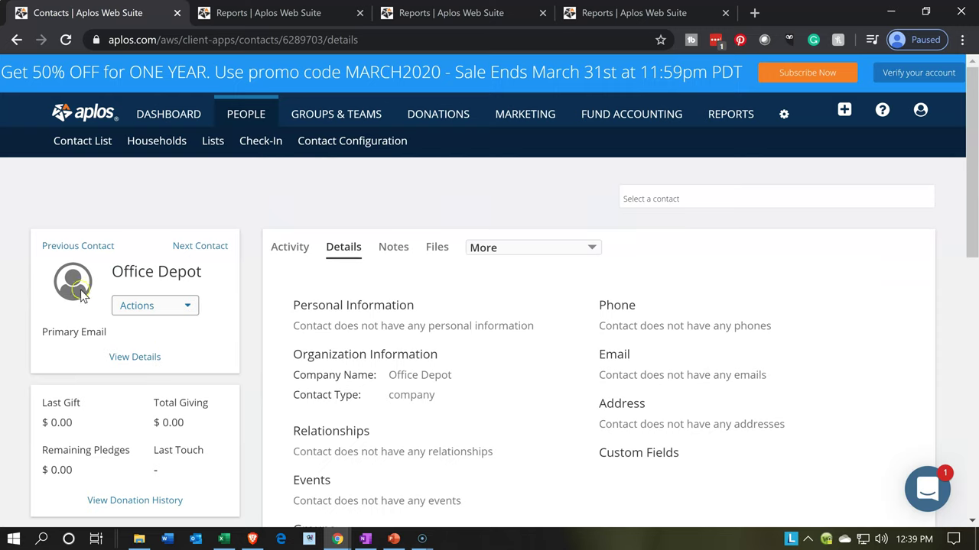
click(20, 40)
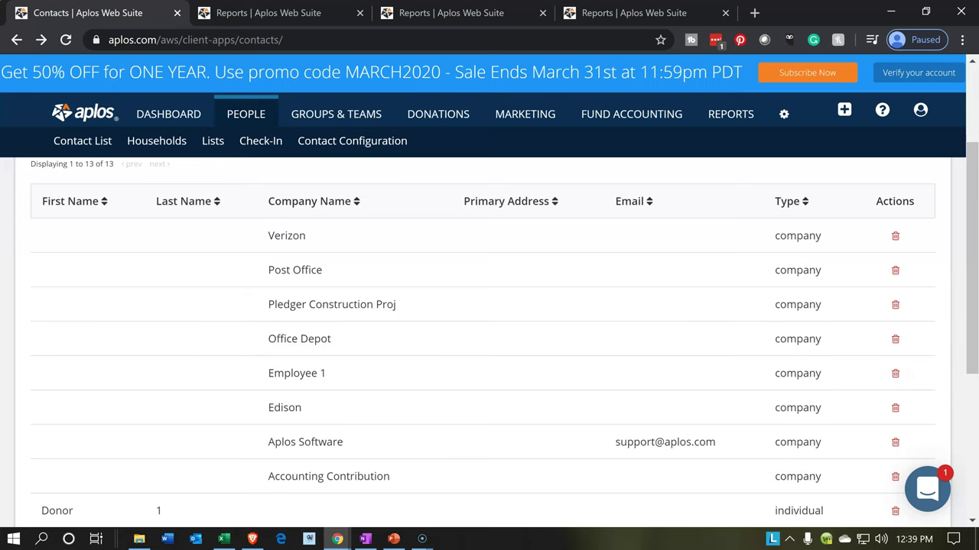
scroll(421, 293, up, 2)
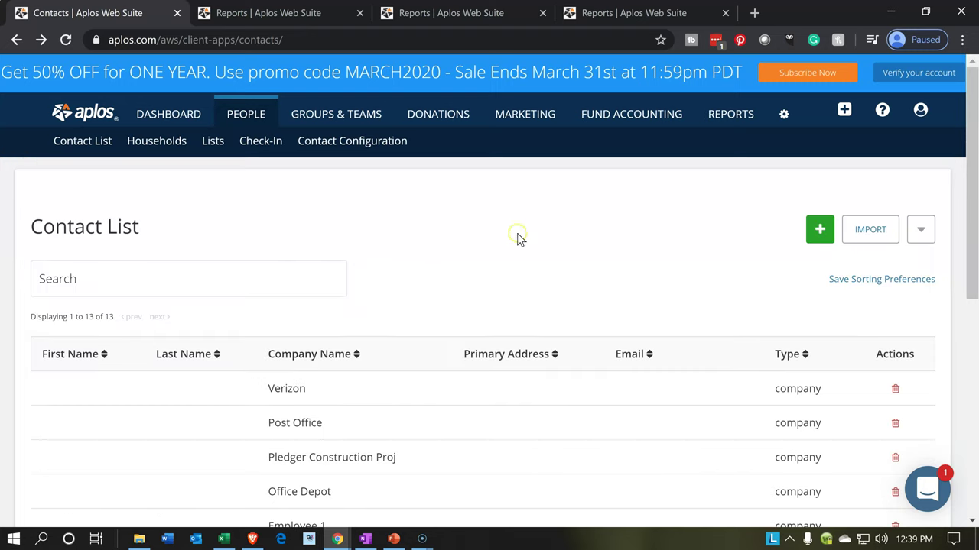
Open the Trial Balance report from the full reports list.
click(722, 107)
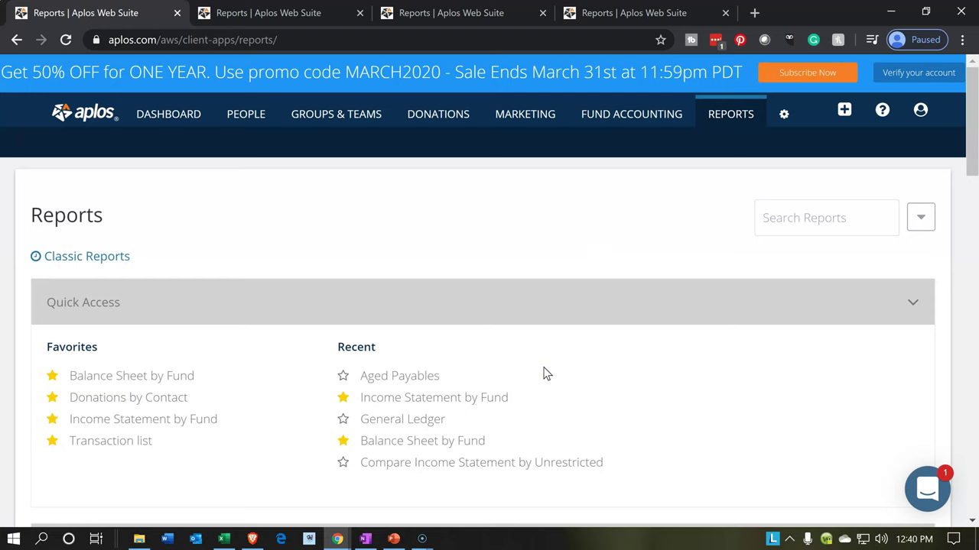
scroll(546, 373, down, 8)
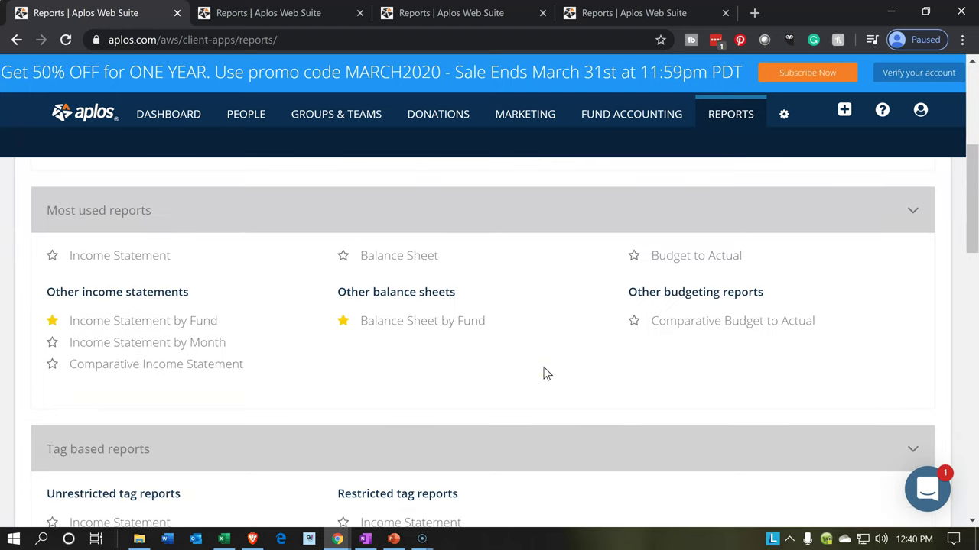
scroll(547, 373, down, 5)
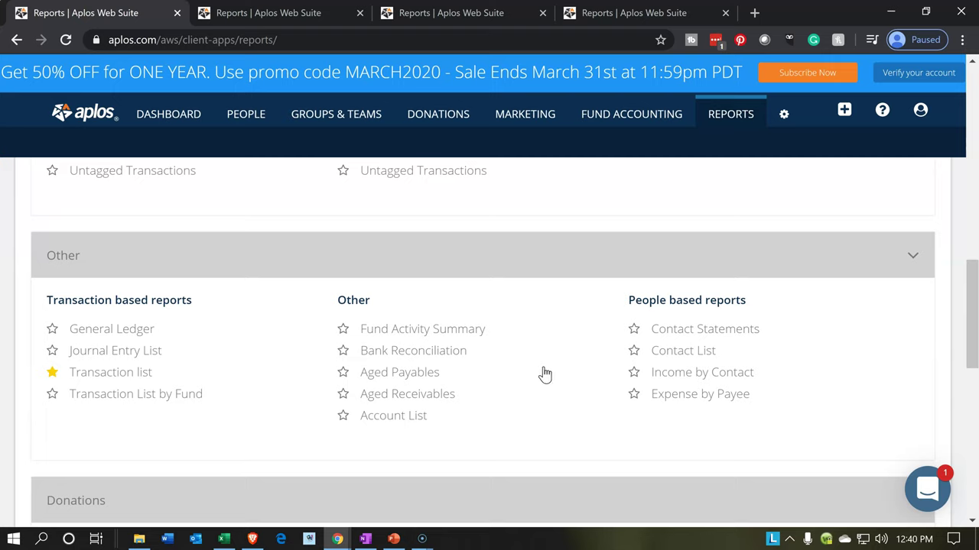
scroll(544, 374, down, 2)
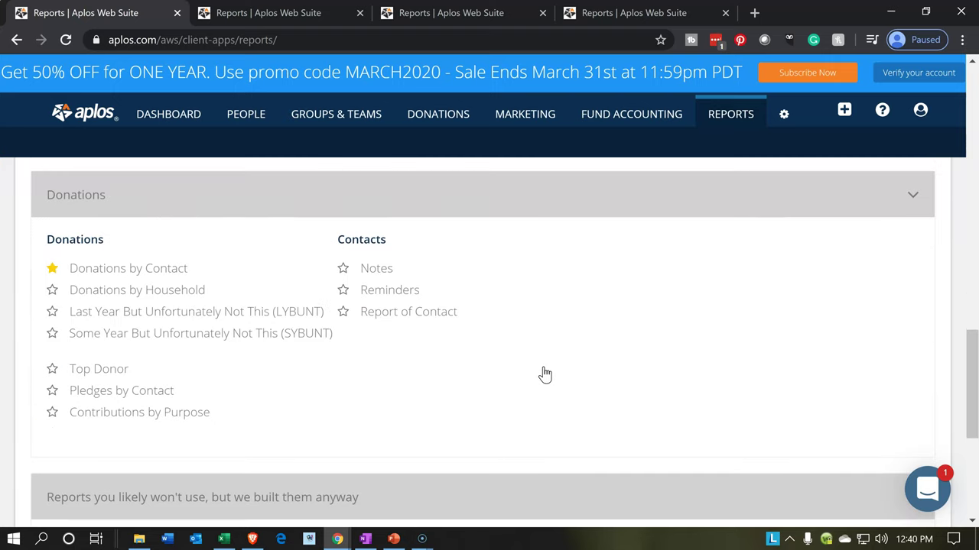
scroll(543, 373, down, 3)
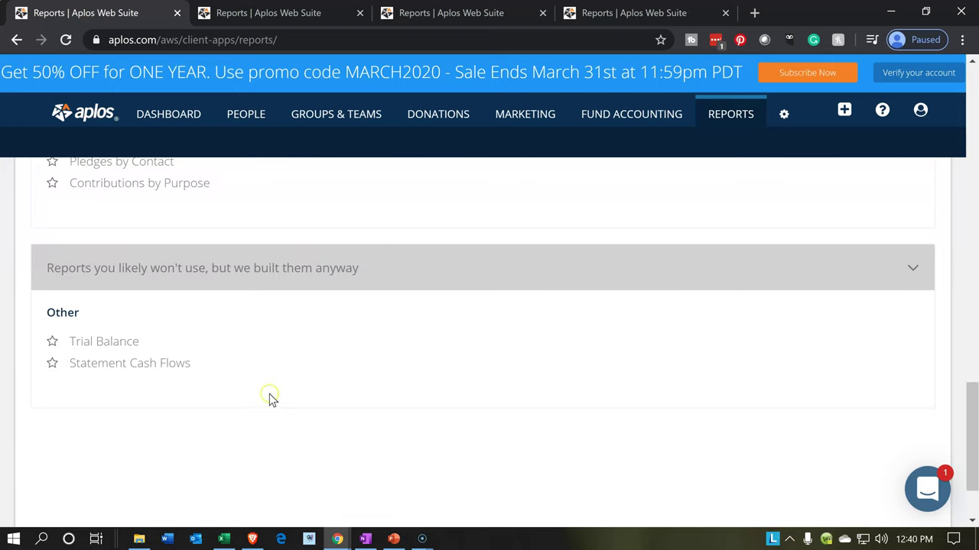
click(118, 343)
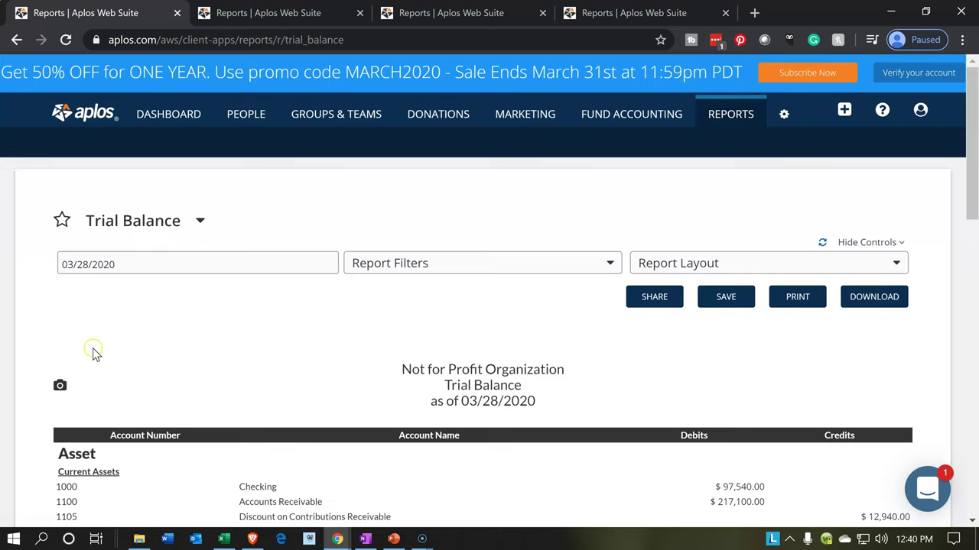
Review the Trial Balance debits and credits from the asset accounts through expenses and the final totals.
scroll(211, 275, down, 2)
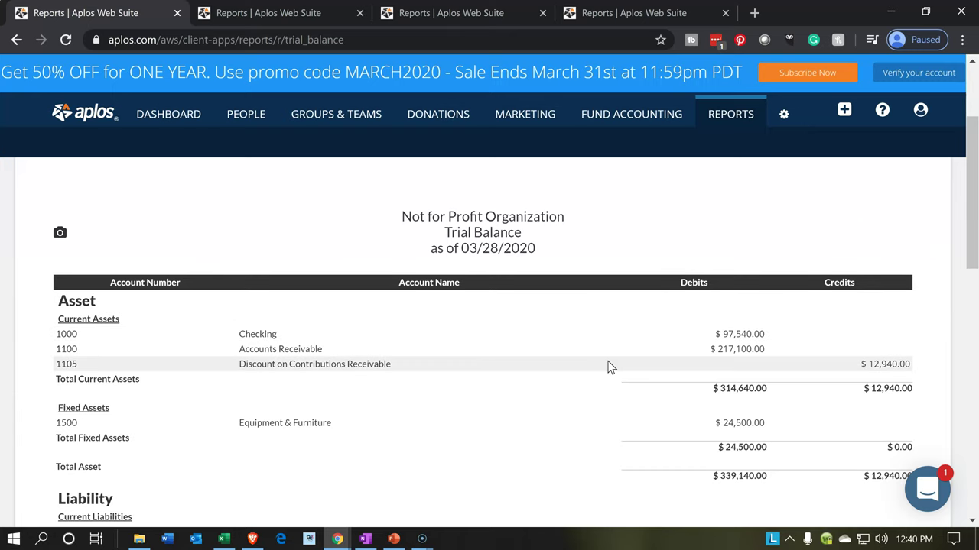
scroll(609, 367, down, 5)
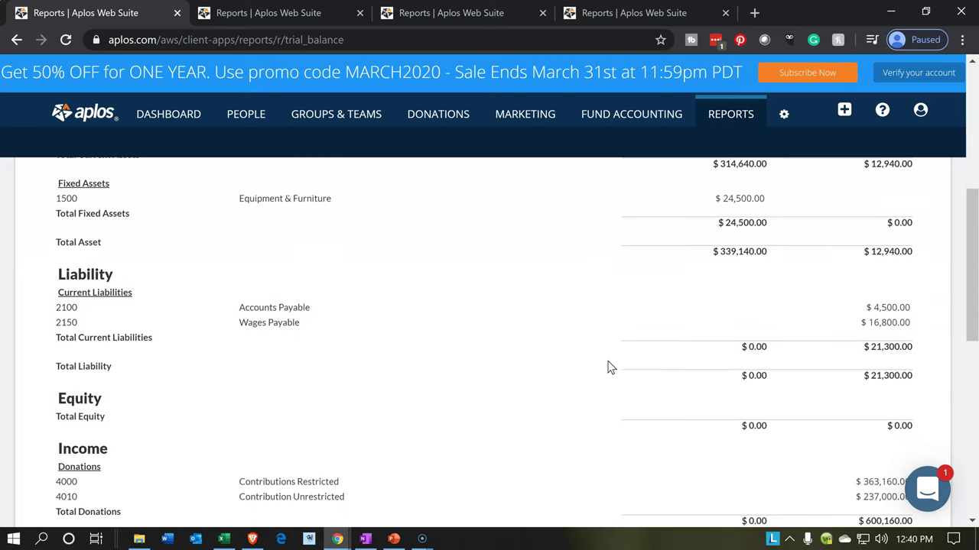
scroll(610, 367, down, 1)
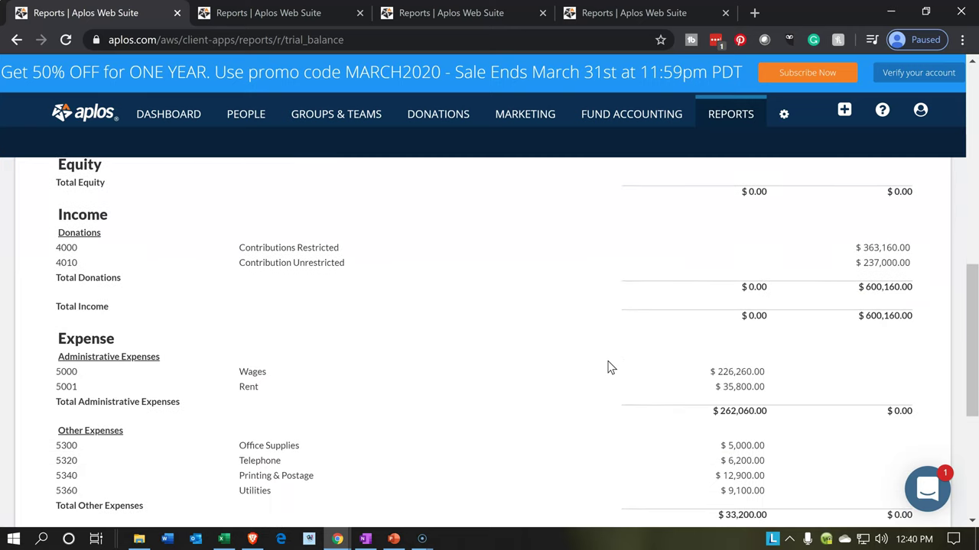
scroll(610, 367, down, 1)
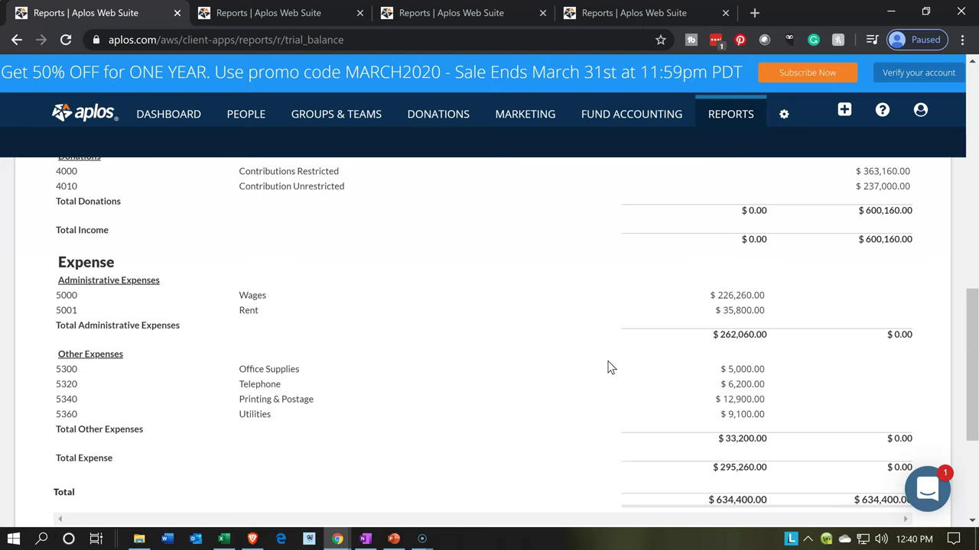